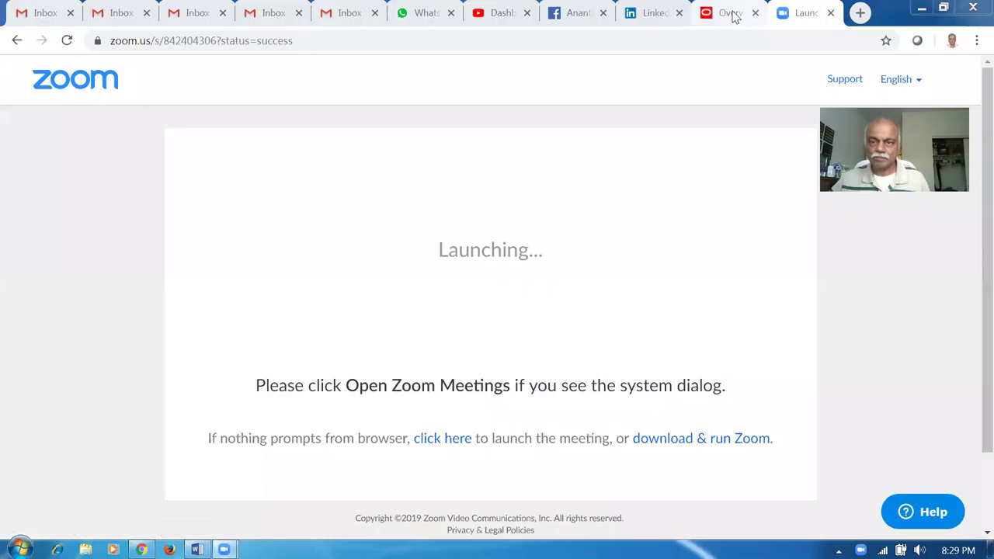
Switch to the Oracle purchasing overview and start creating a new agreement.
left_click(730, 13)
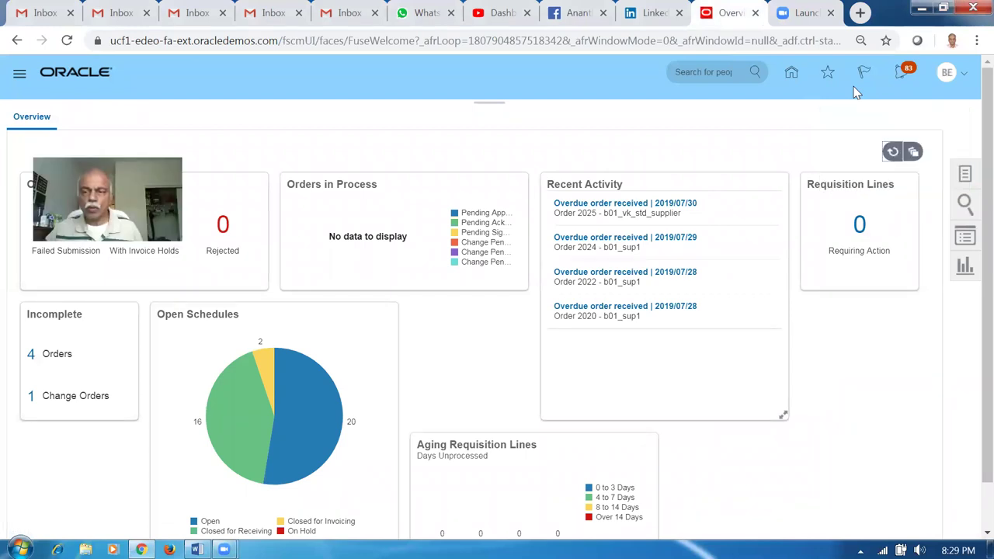
left_click(968, 177)
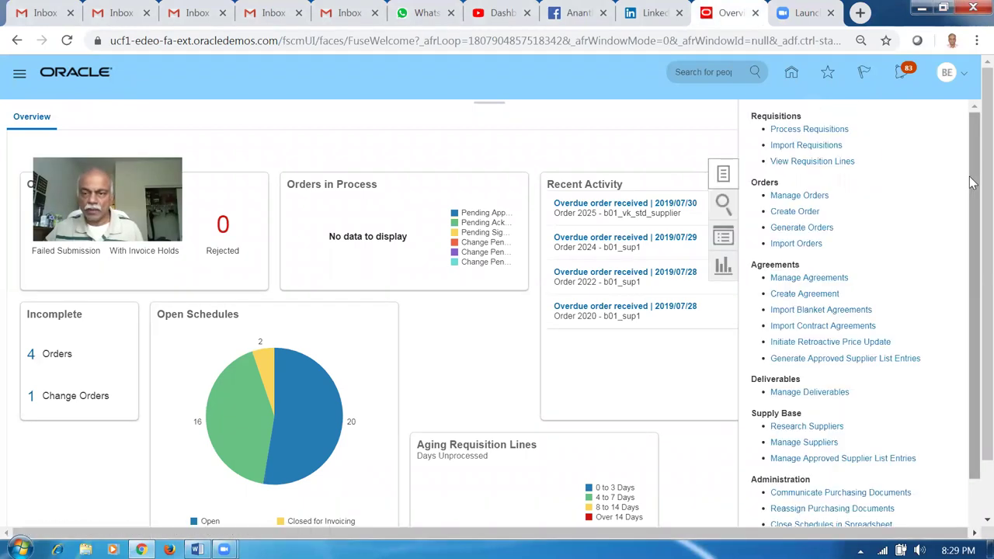
left_click(794, 294)
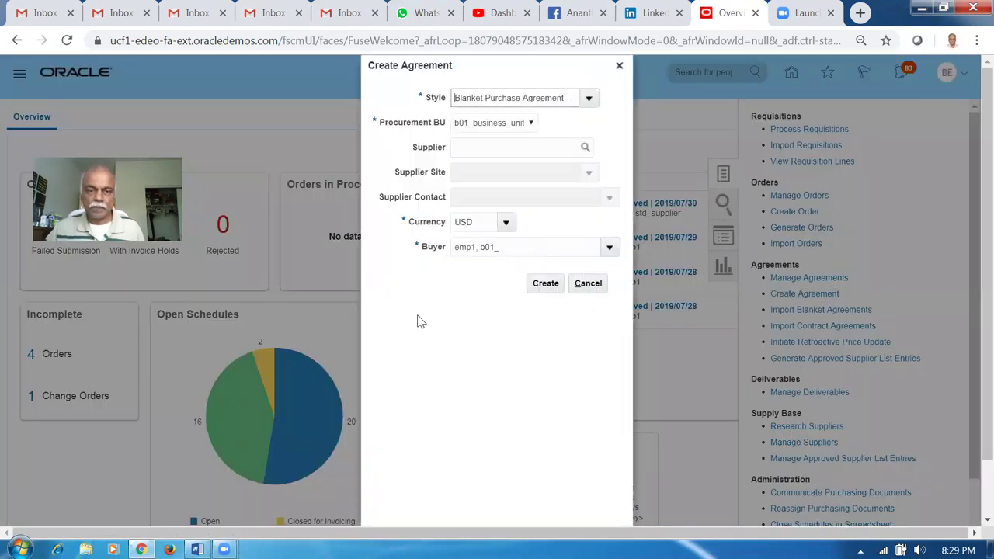
Create a Blanket Purchase Agreement for supplier b01_sup1 with supplier site Site 1 and the second listed supplier contact.
left_click(472, 147)
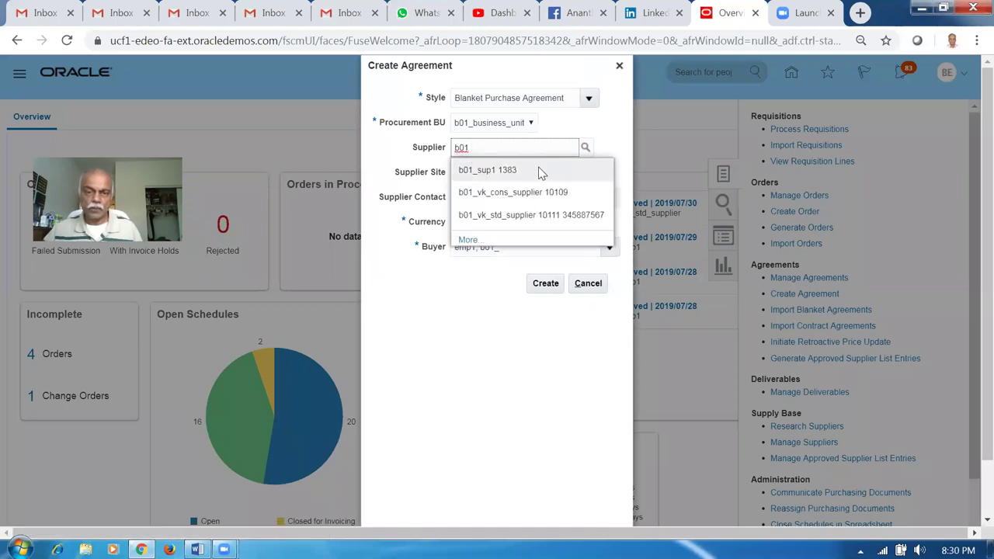
left_click(538, 168)
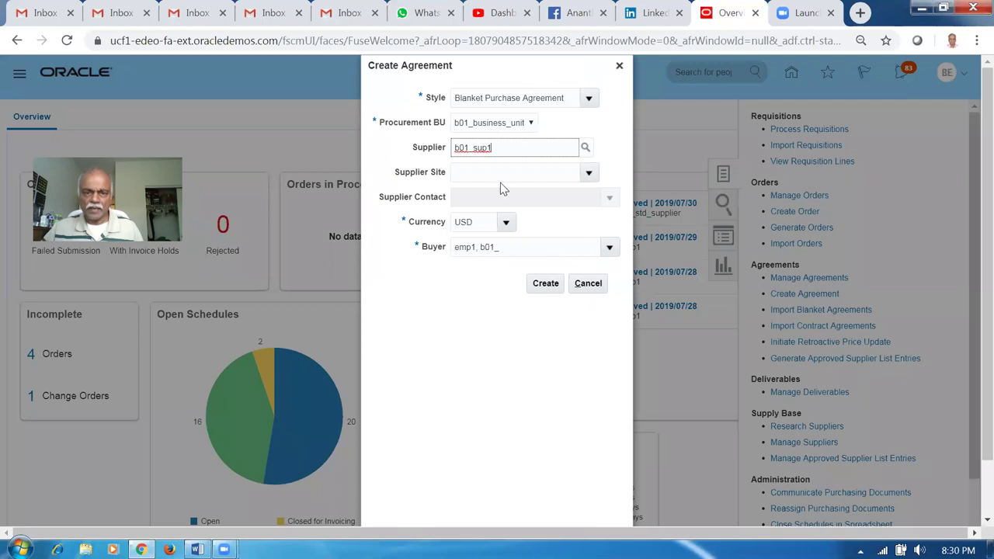
left_click(588, 175)
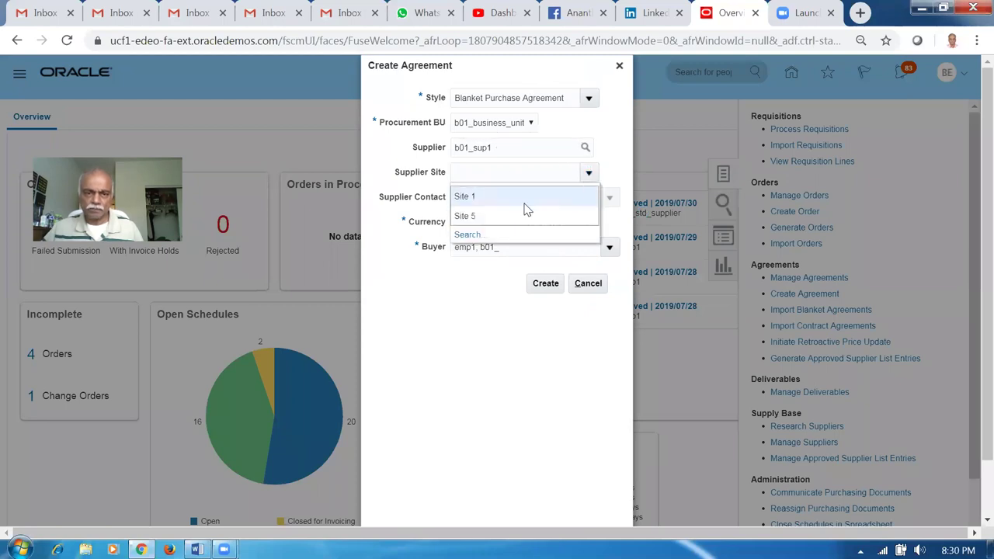
left_click(466, 198)
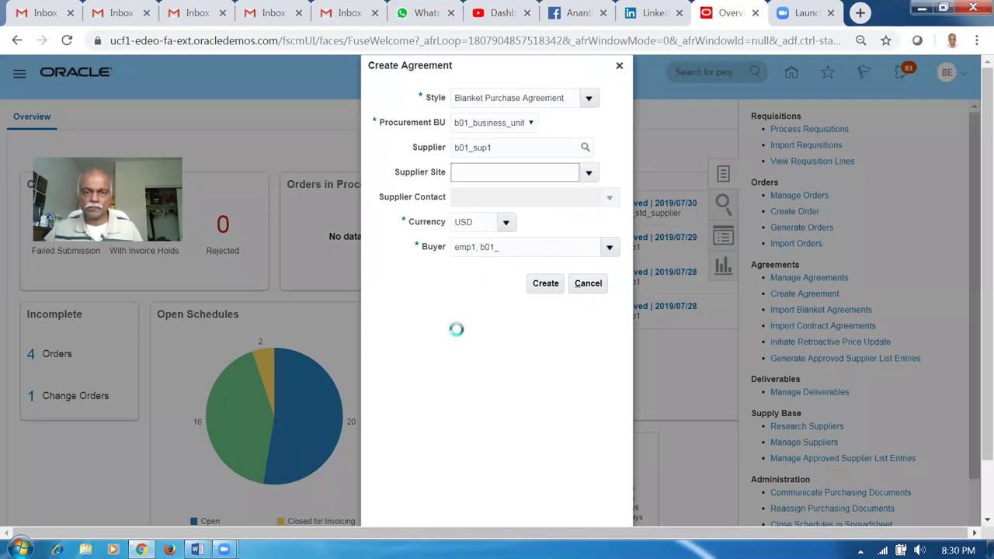
left_click(609, 198)
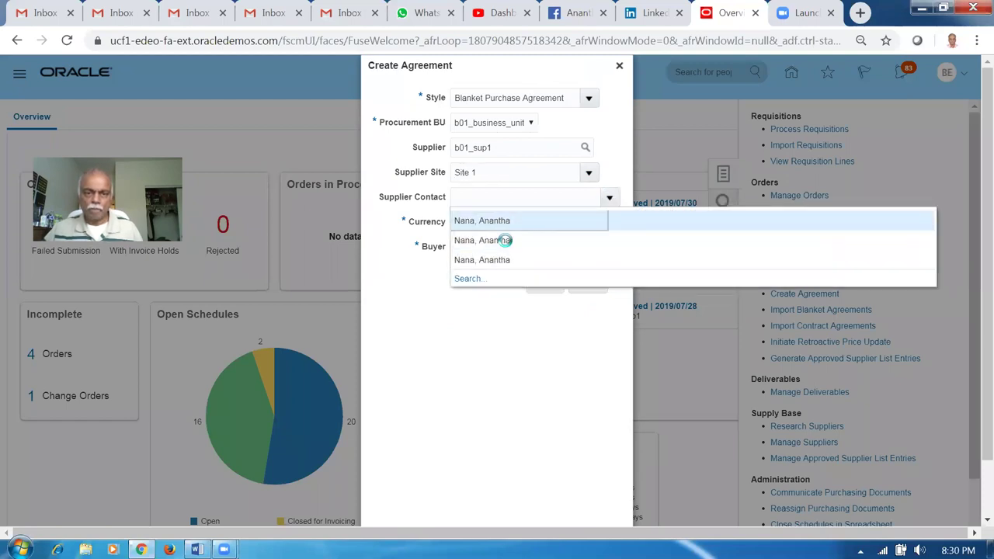
left_click(504, 239)
left_click(543, 284)
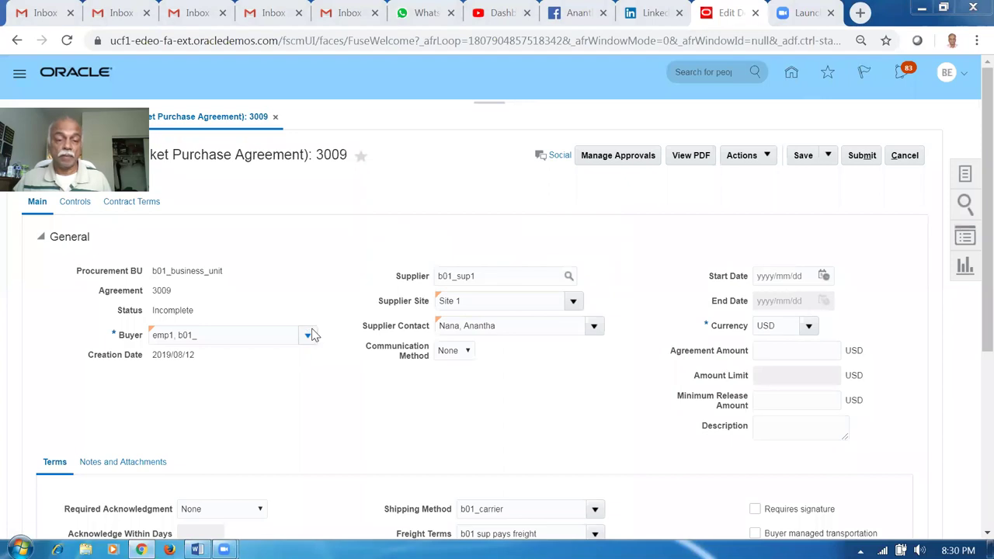
Set the agreement's start date to 2019/08/11 and its agreement amount to 10,000.00 USD.
left_click(806, 278)
left_click(824, 278)
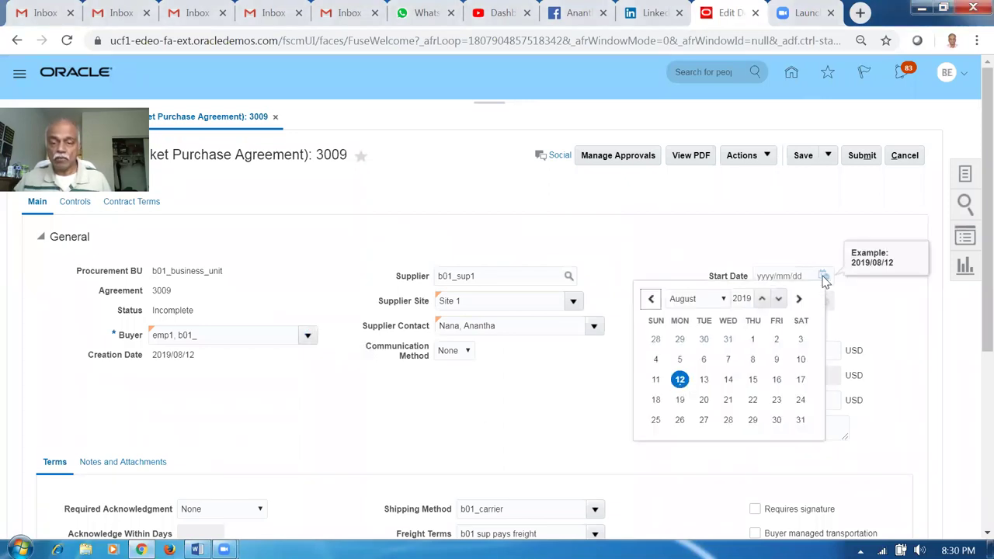
left_click(657, 380)
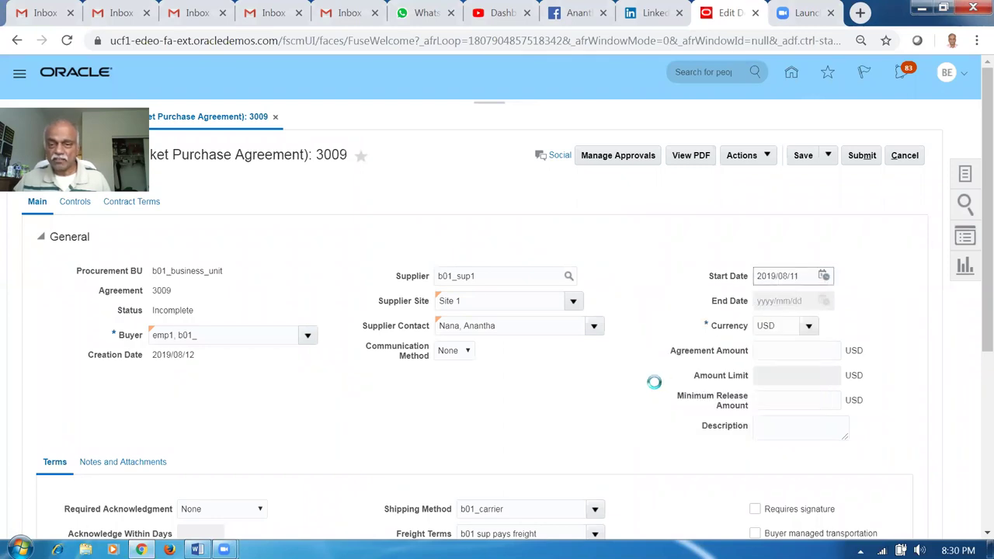
left_click(797, 351)
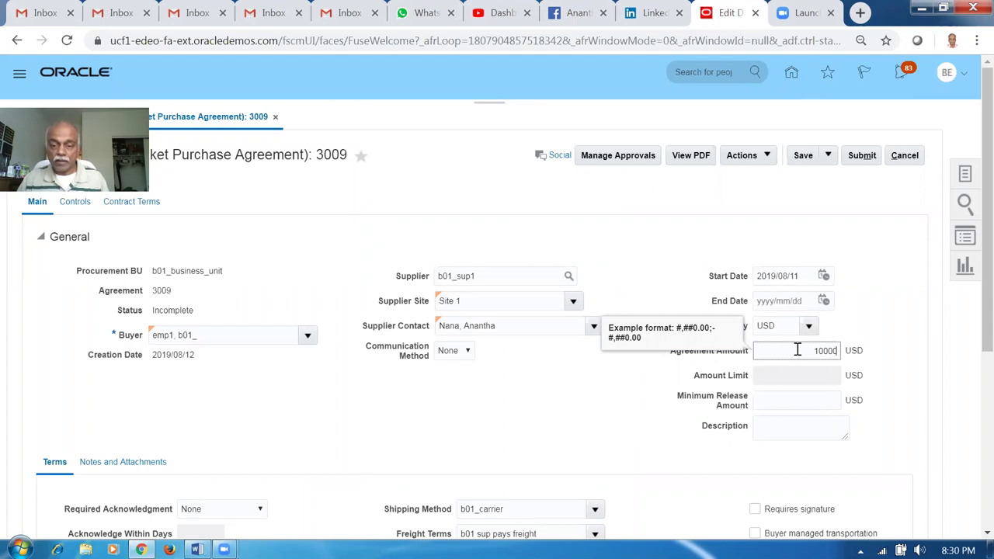
key("Tab")
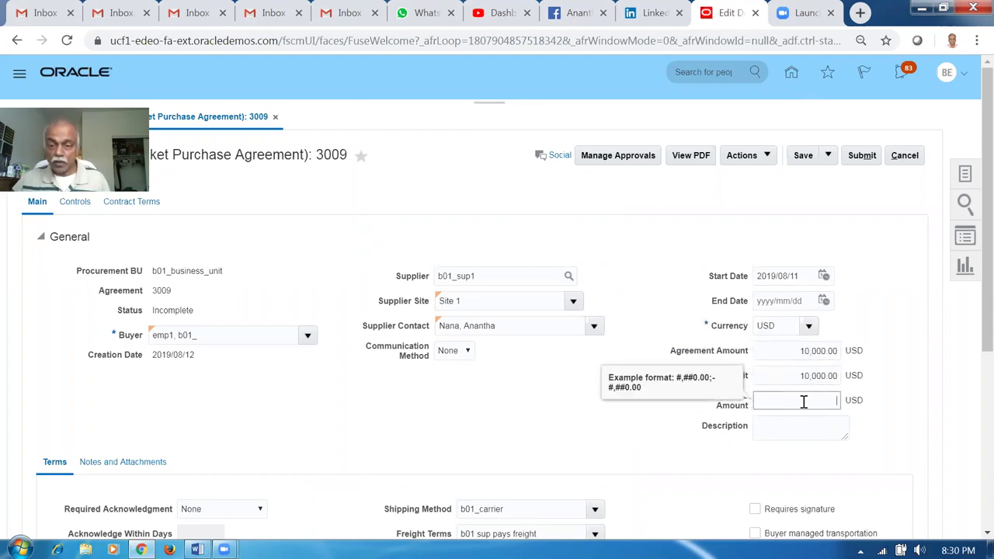
left_click(513, 440)
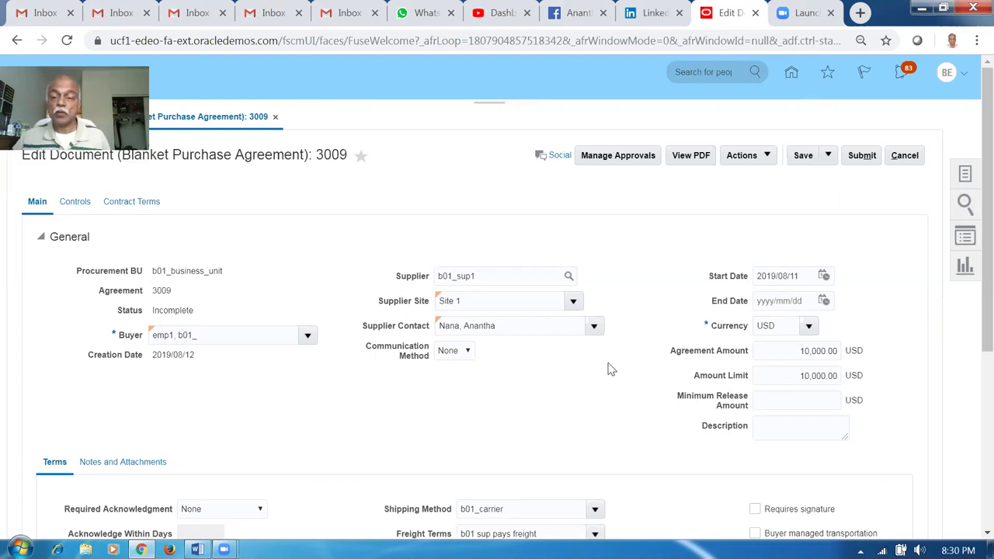
Add a goods line to the agreement for item b0110_first Item, searching the items by b01.
scroll(404, 424, "down", 2)
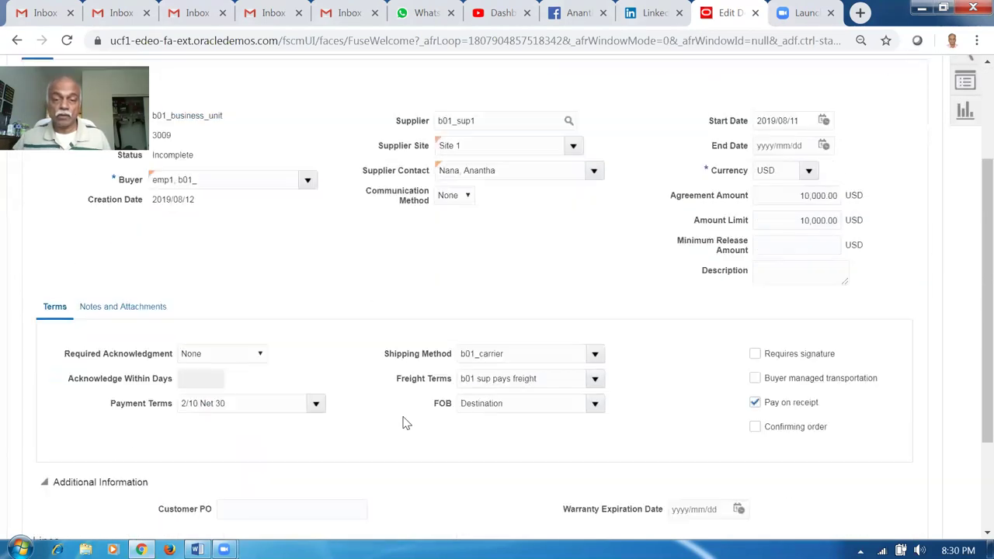
scroll(404, 423, "down", 2)
left_click(194, 436)
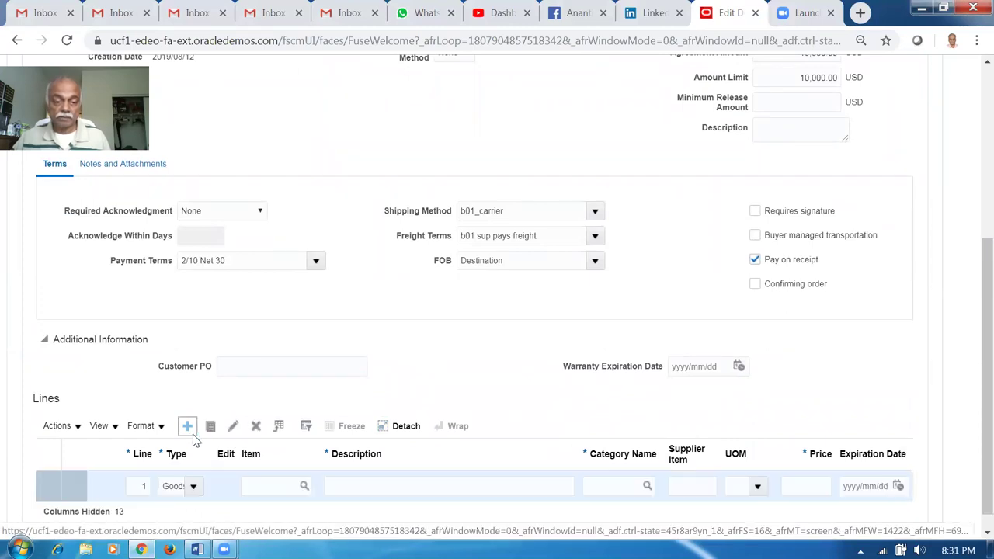
left_click(255, 486)
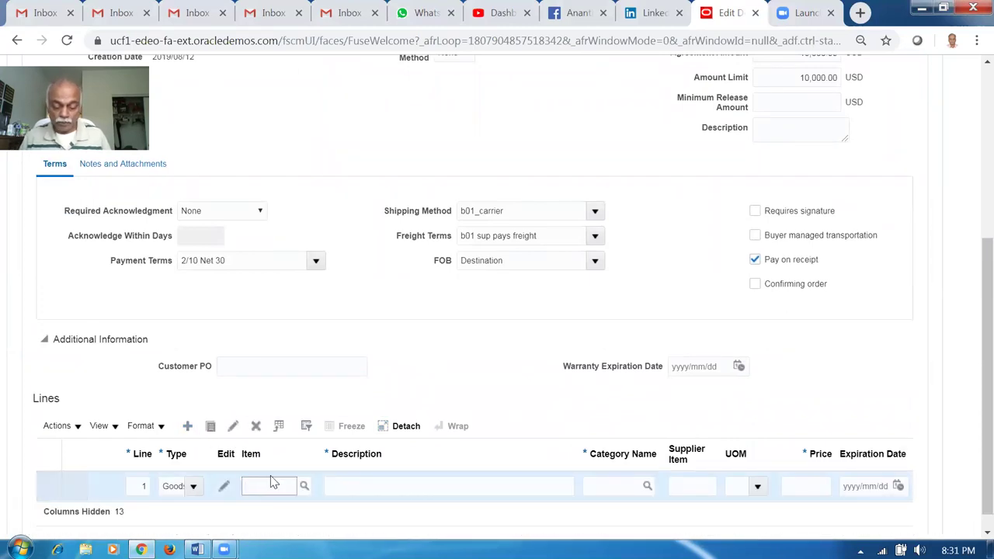
key("Tab")
left_click(425, 268)
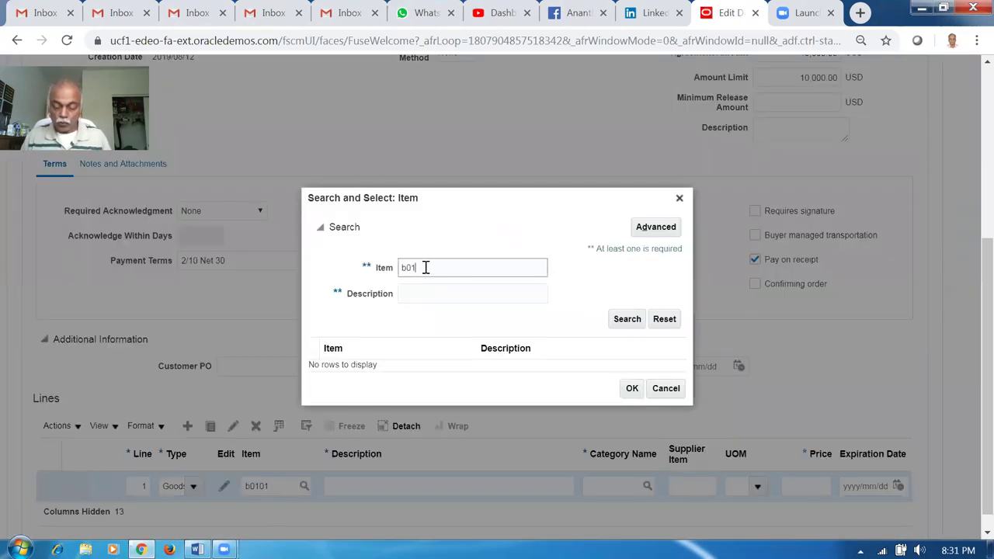
type("b01")
key("Return")
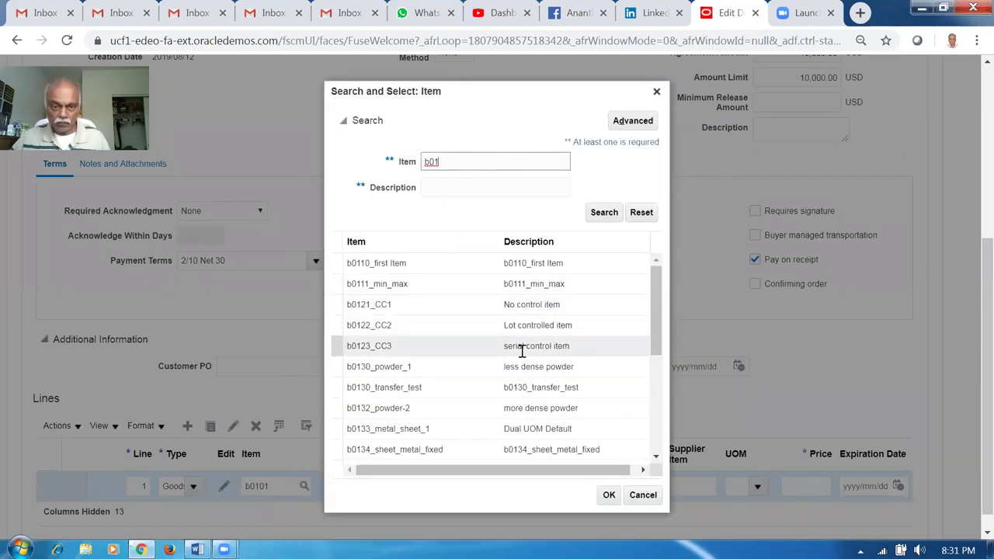
left_click(609, 495)
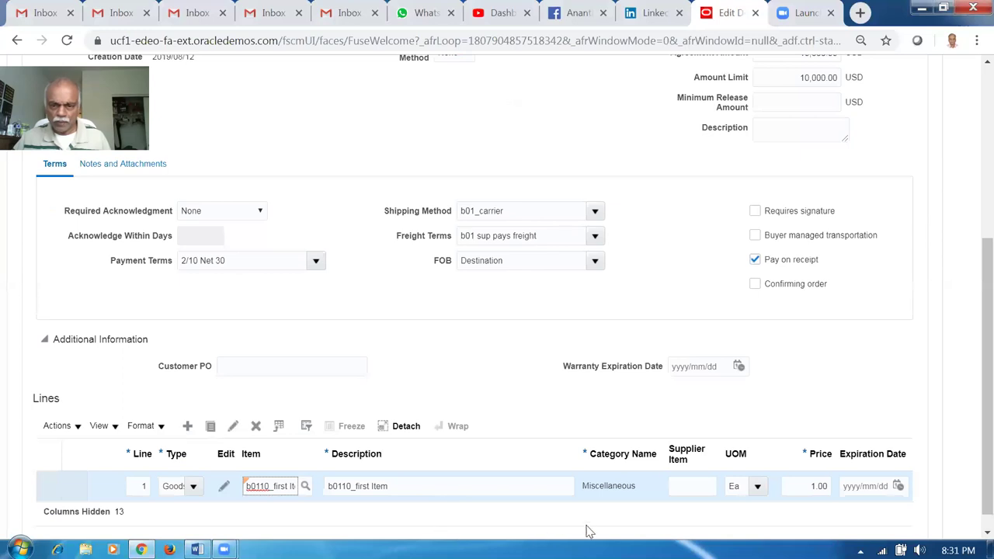
Set the supplier item of line 1 to "b01 sup item".
left_click(692, 488)
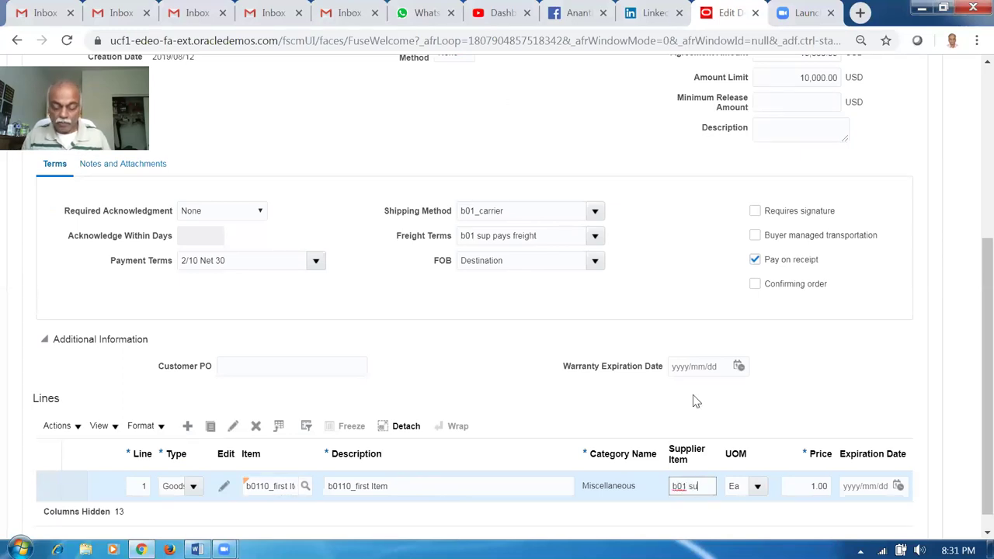
type("b01 sup item")
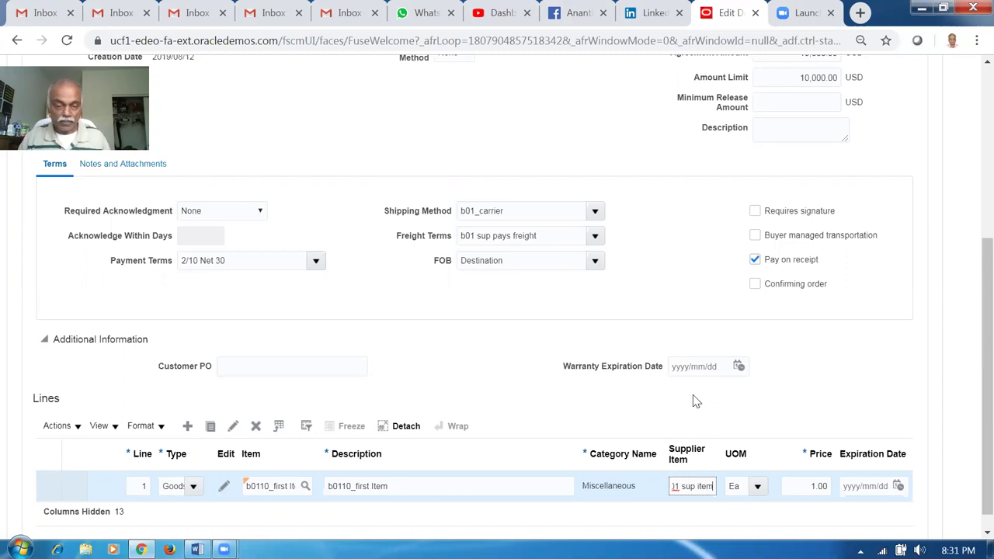
key("Tab")
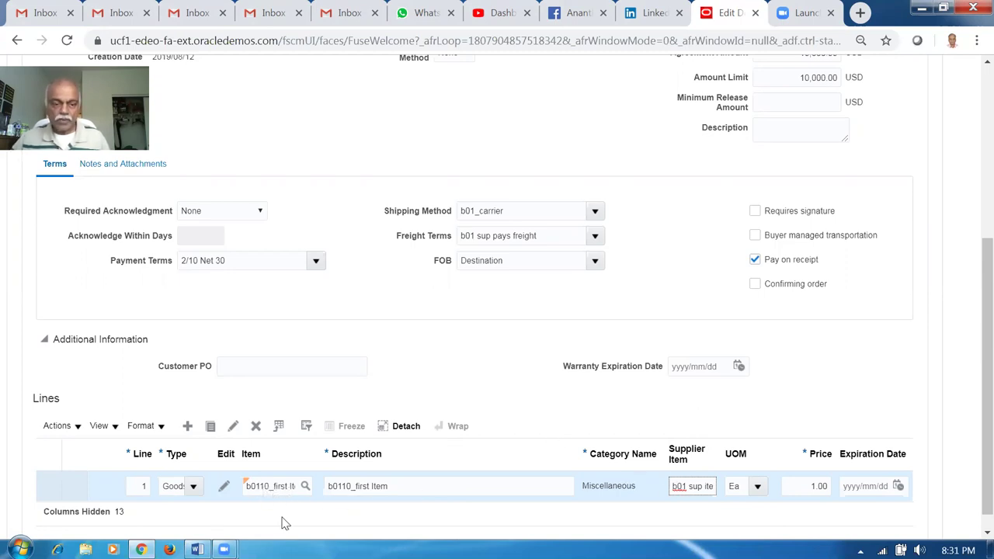
Open line 1 for detailed editing and check its minimum release amount, agreement amount and agreement quantity fields.
left_click(223, 488)
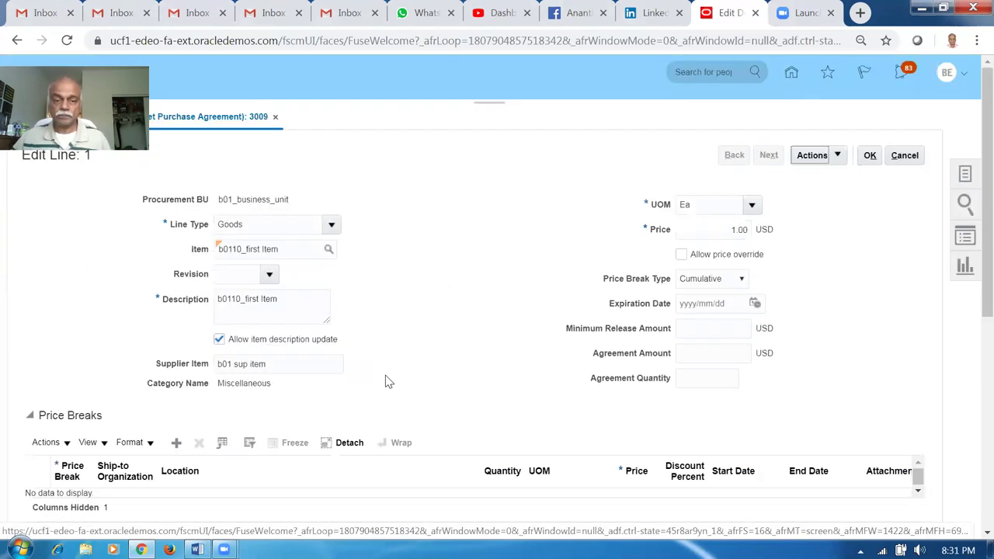
left_click(705, 330)
left_click(706, 355)
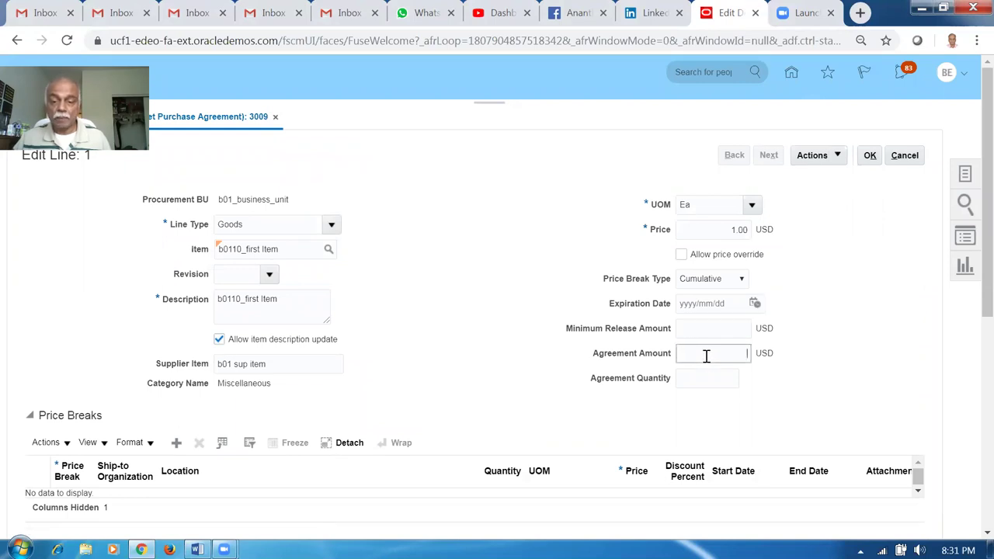
left_click(702, 379)
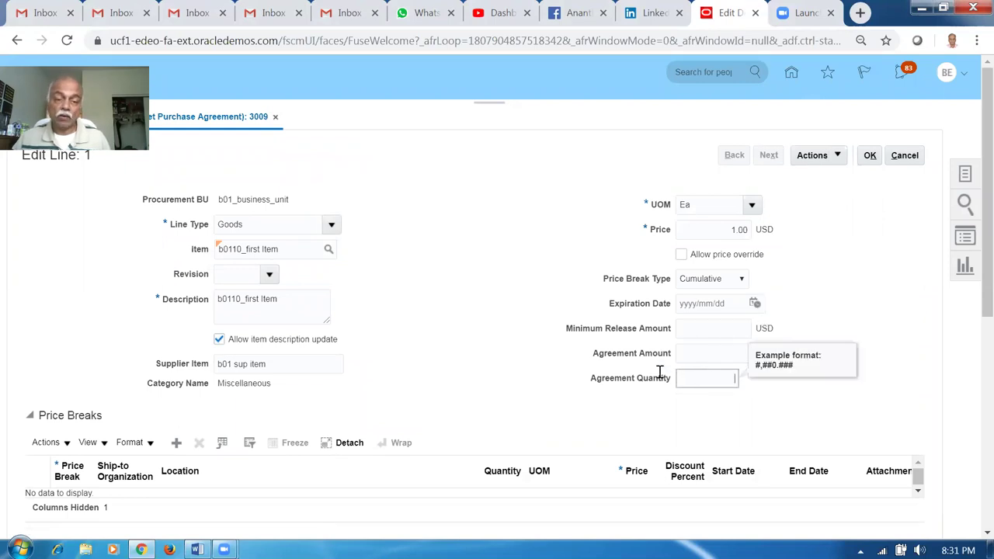
Add a price break to line 1 with ship-to organization B011 and location b01_loc_1.
left_click(176, 444)
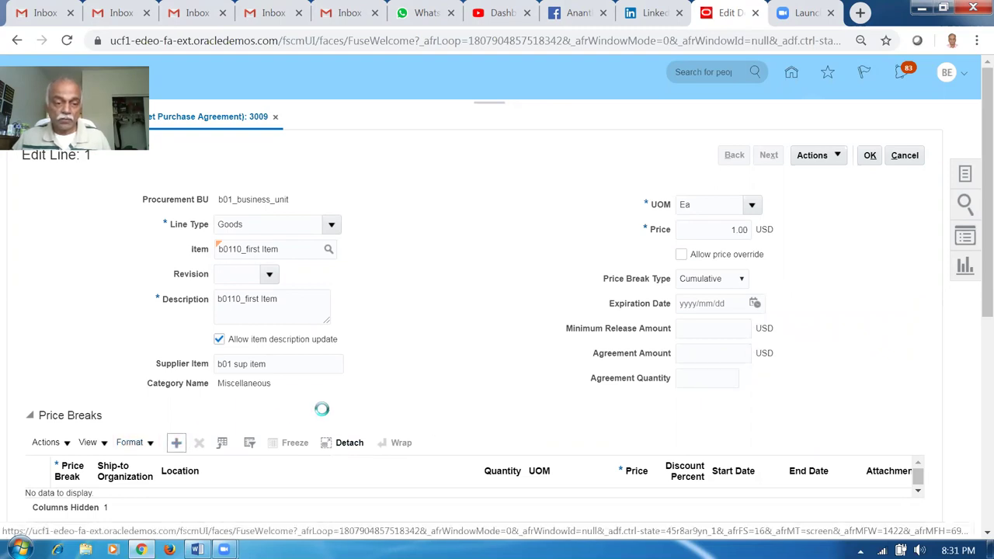
scroll(321, 420, "down", 2)
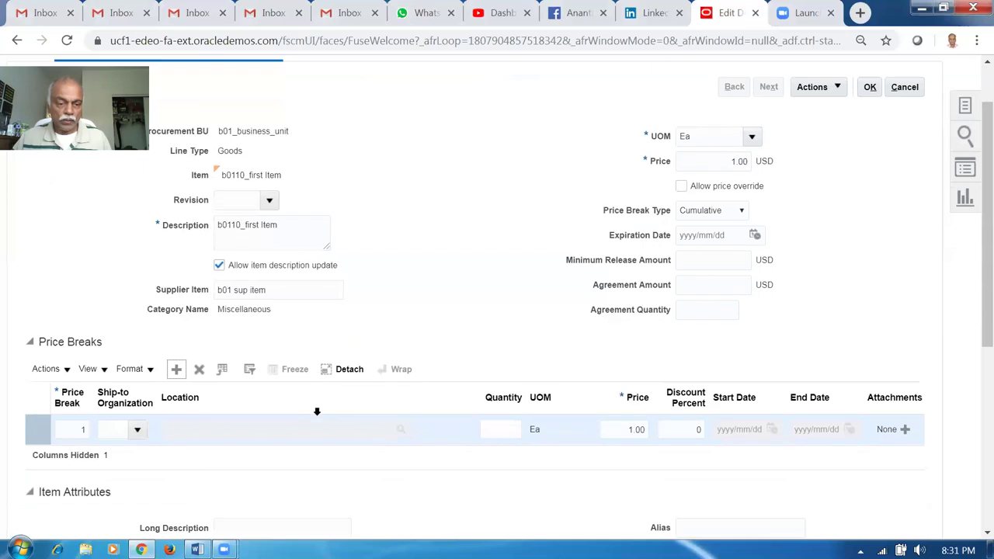
left_click(111, 343)
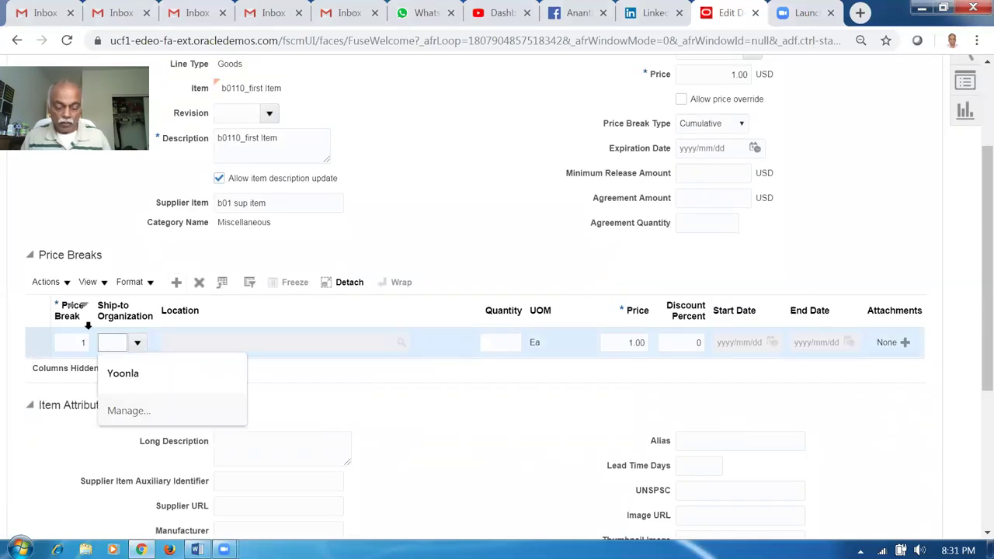
type("B011")
key("Tab")
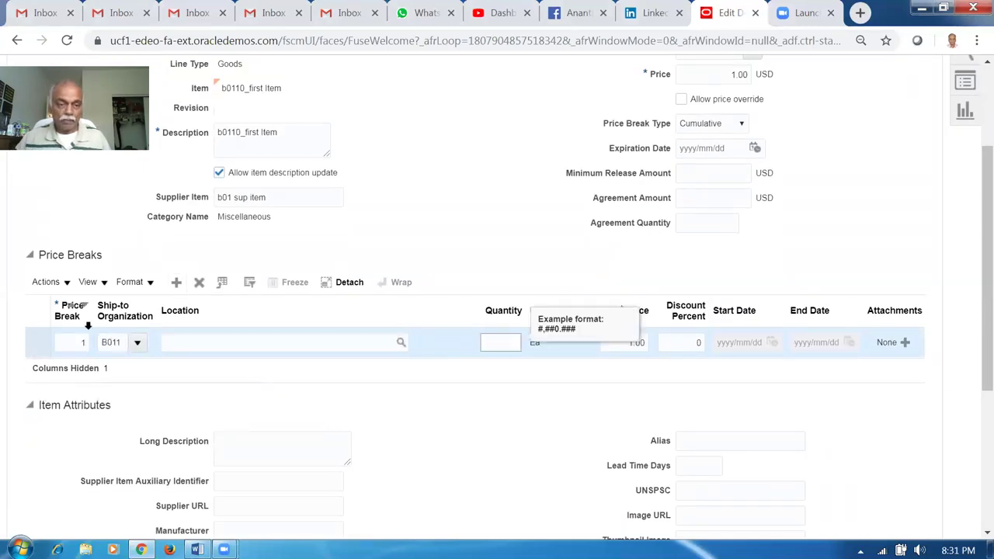
left_click(195, 342)
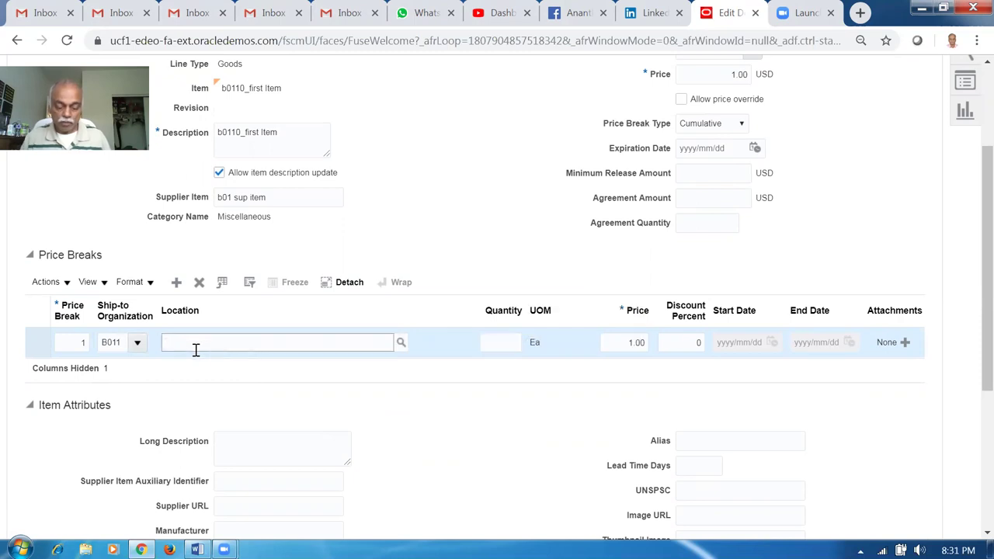
type("b01")
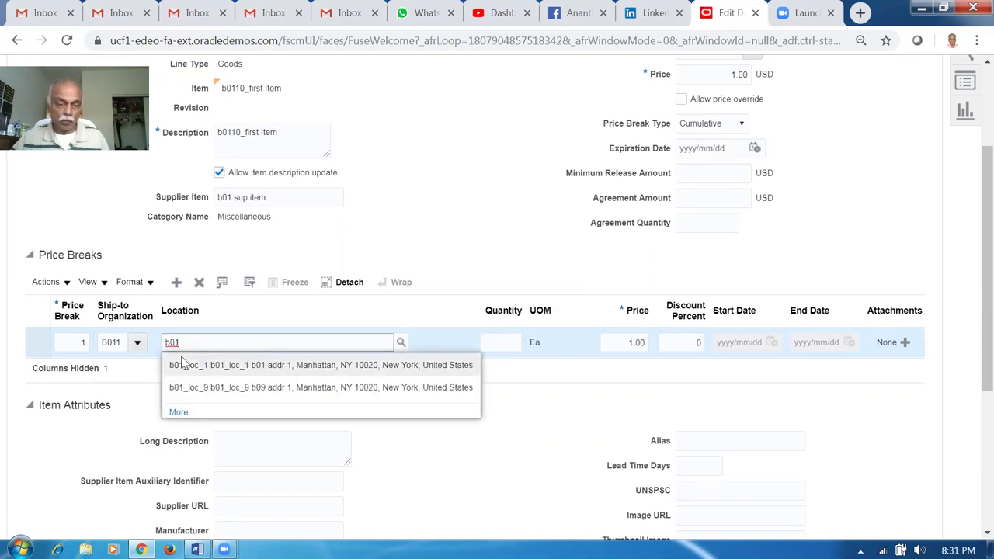
left_click(191, 360)
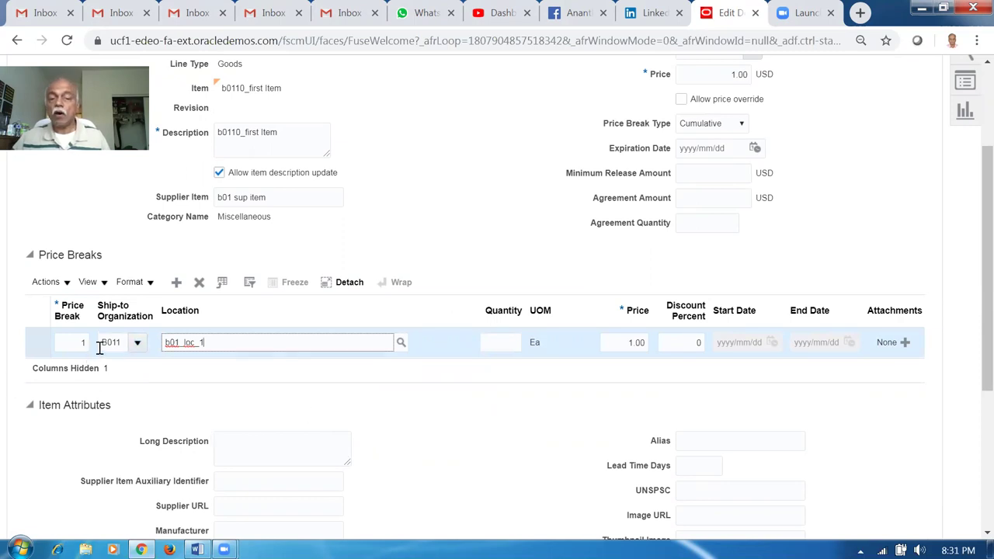
Set price break 1 to a quantity of 100 with a 20 percent discount.
left_click(494, 349)
type("100")
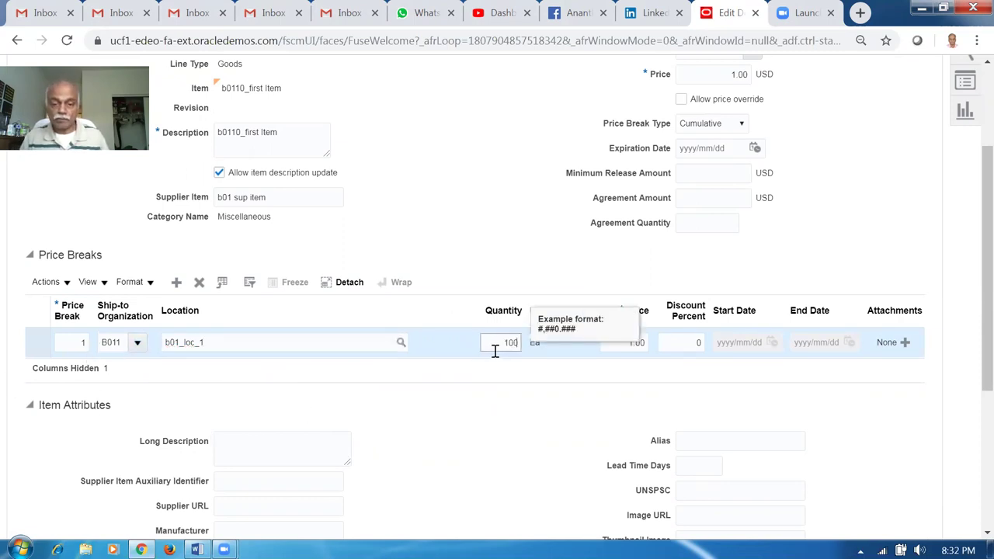
key("Tab")
key("Tab")
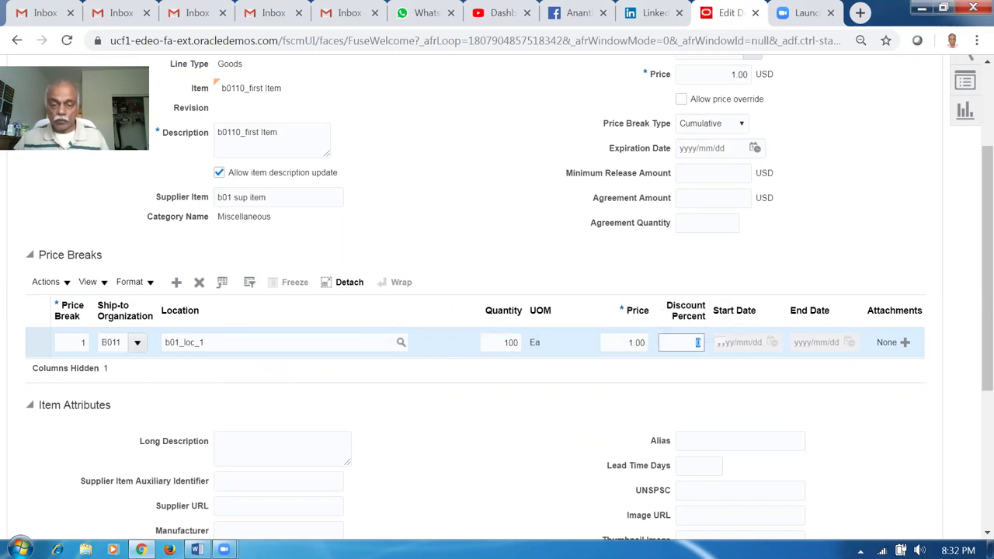
key("shift+Tab")
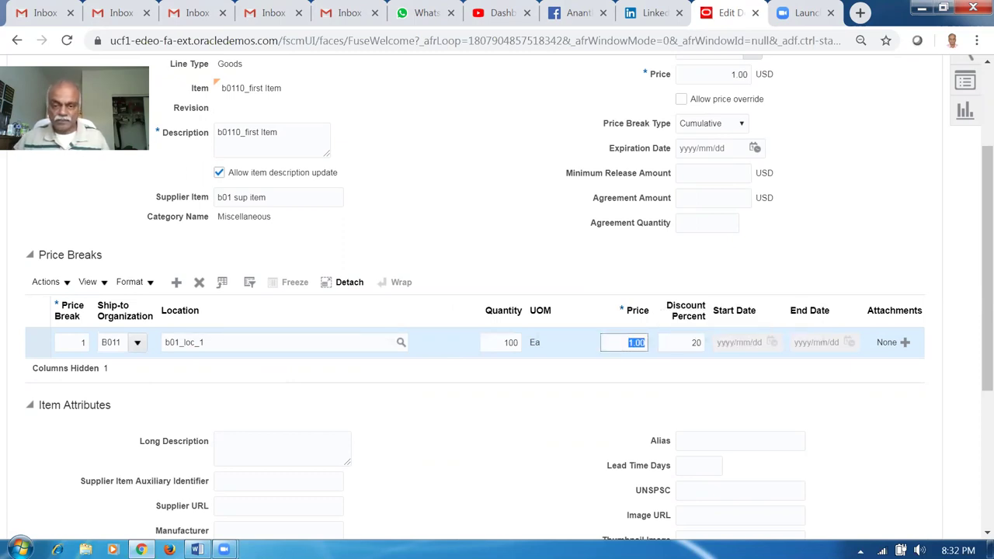
left_click(519, 424)
Set the line's price break type to Noncumulative and accept the line details.
scroll(462, 411, "up", 3)
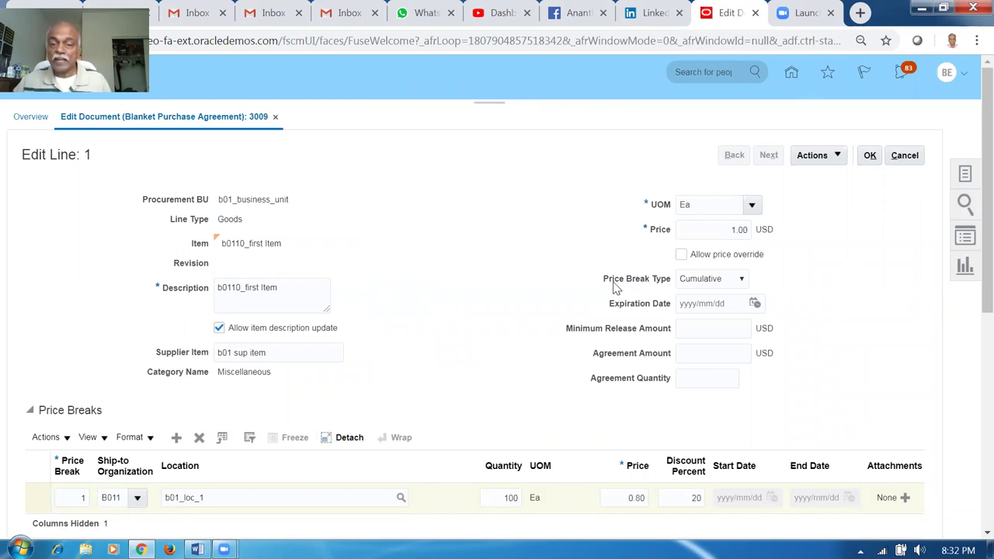
left_click(709, 287)
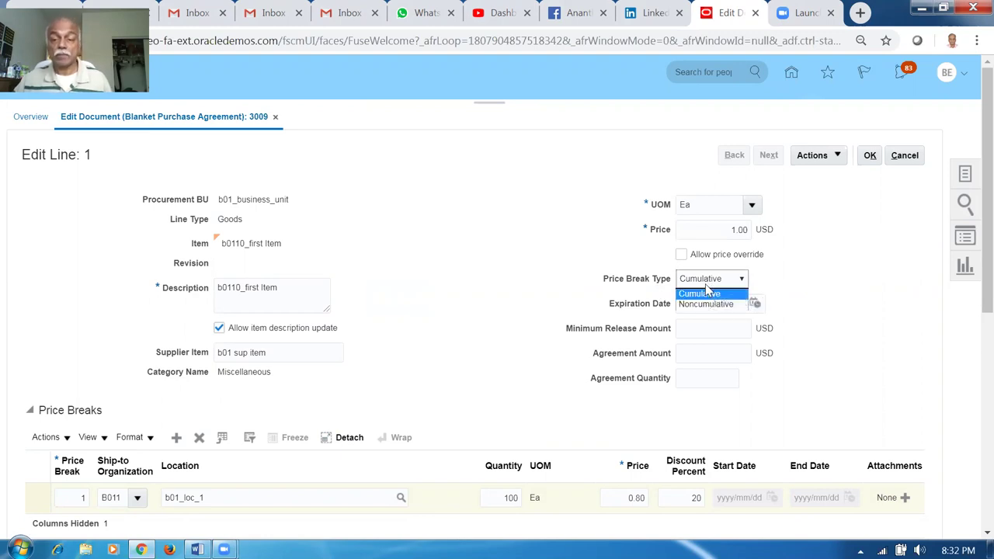
left_click(704, 306)
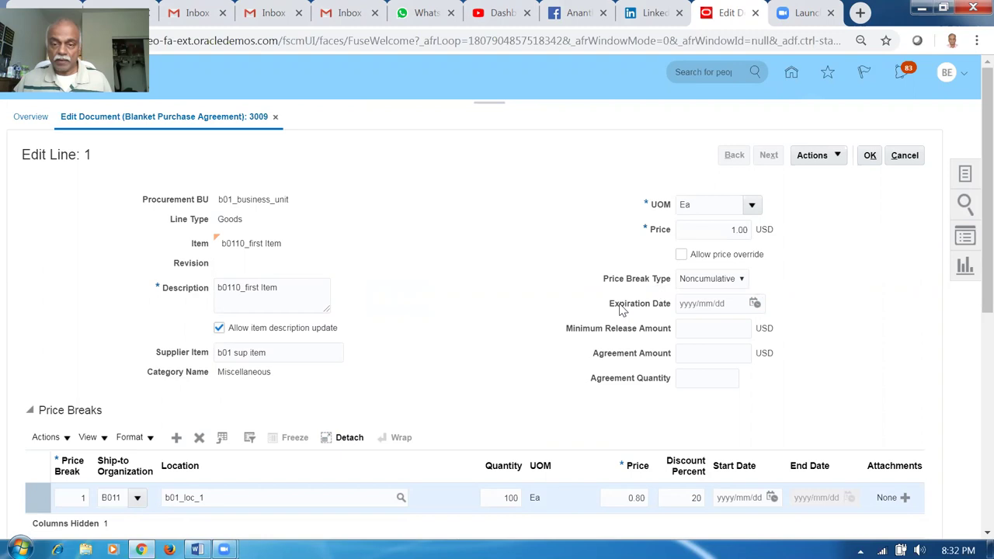
left_click(871, 155)
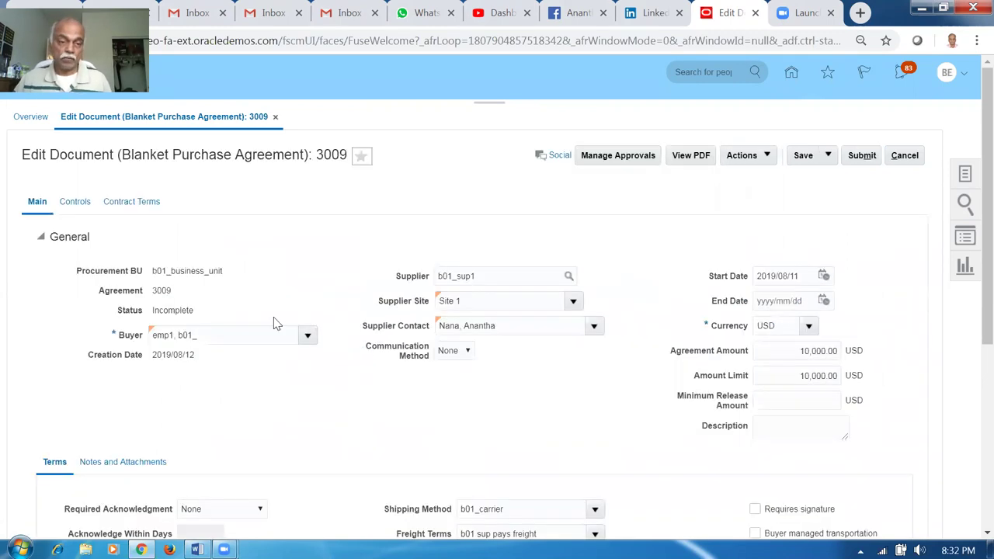
Review the agreement's business unit access and order processing controls, and submit the agreement for approval.
left_click(73, 202)
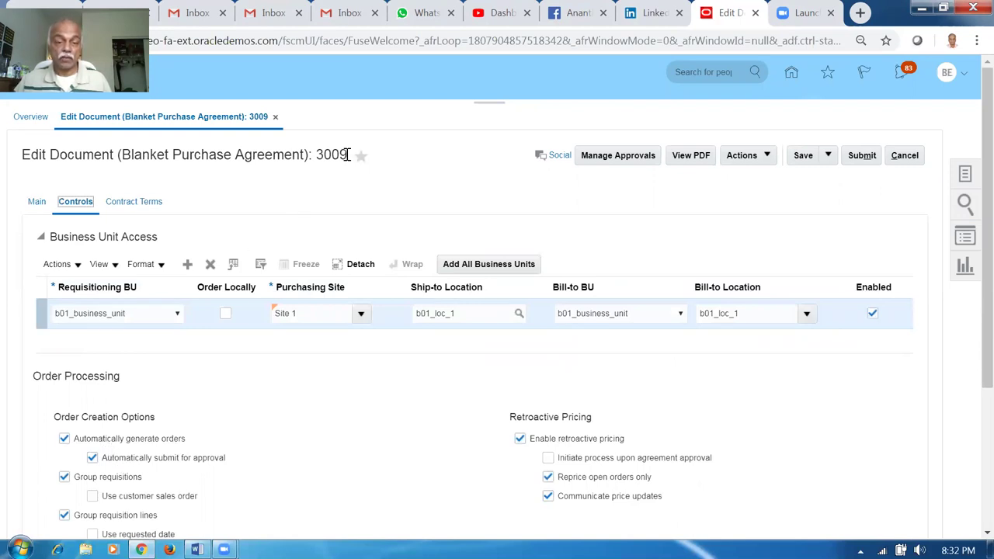
left_click(866, 160)
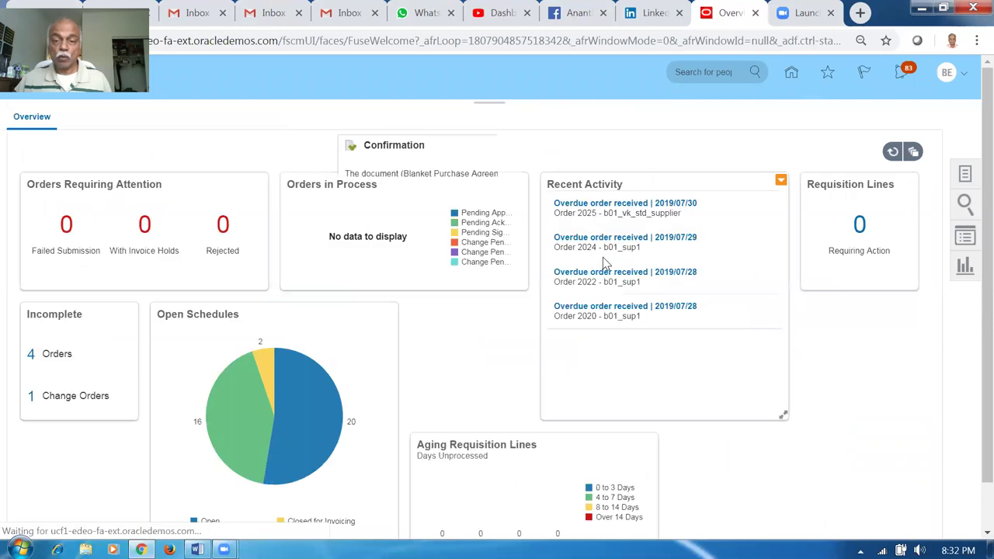
left_click(627, 199)
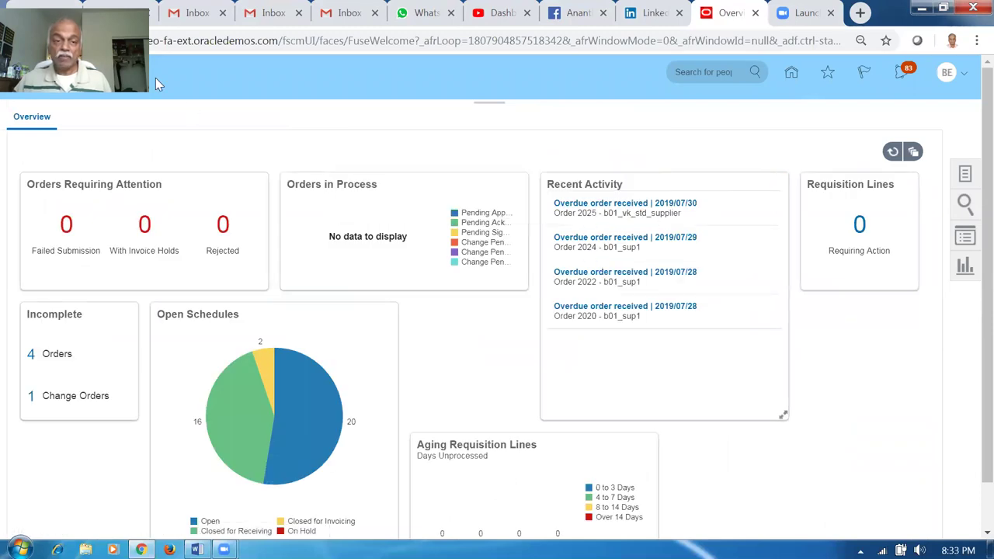
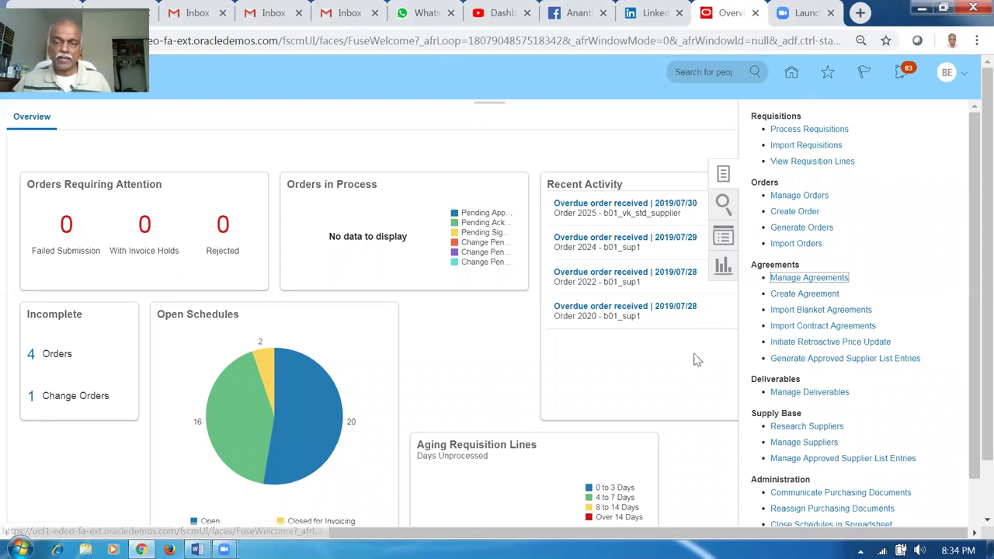
Search the managed agreements for agreement 3009 to check its status.
left_click(751, 273)
type("3009")
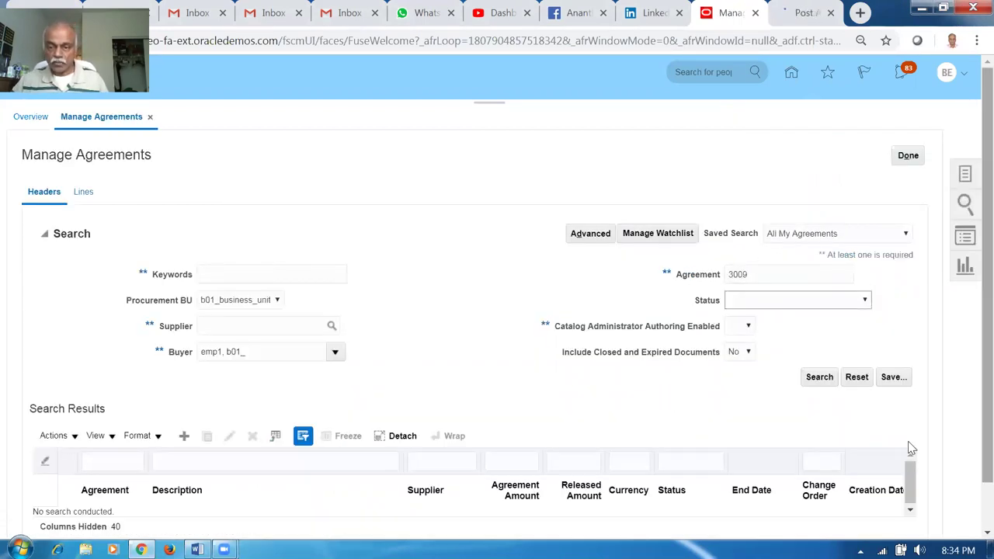
left_click(822, 380)
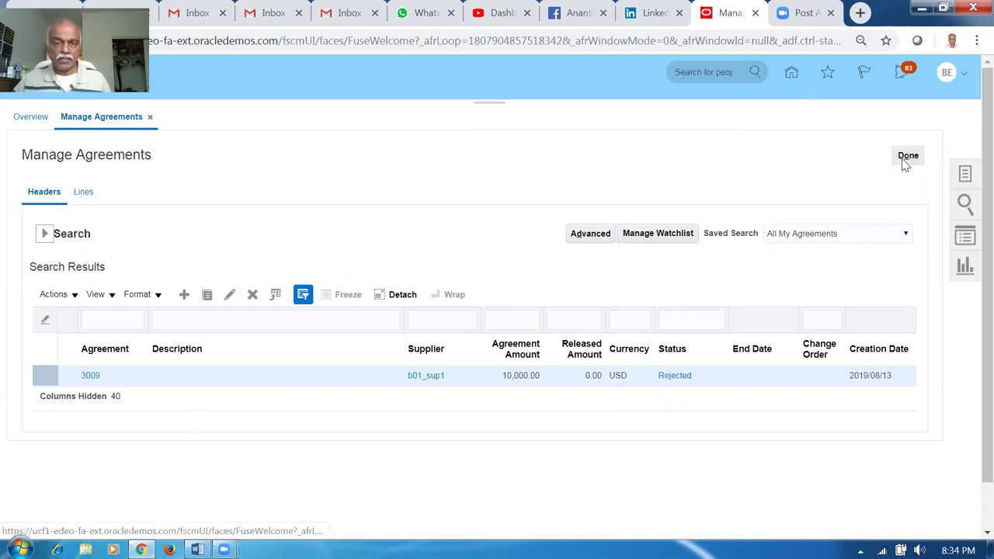
Duplicate the Oracle browser tab and go to Setup and Maintenance in the copy.
right_click(728, 14)
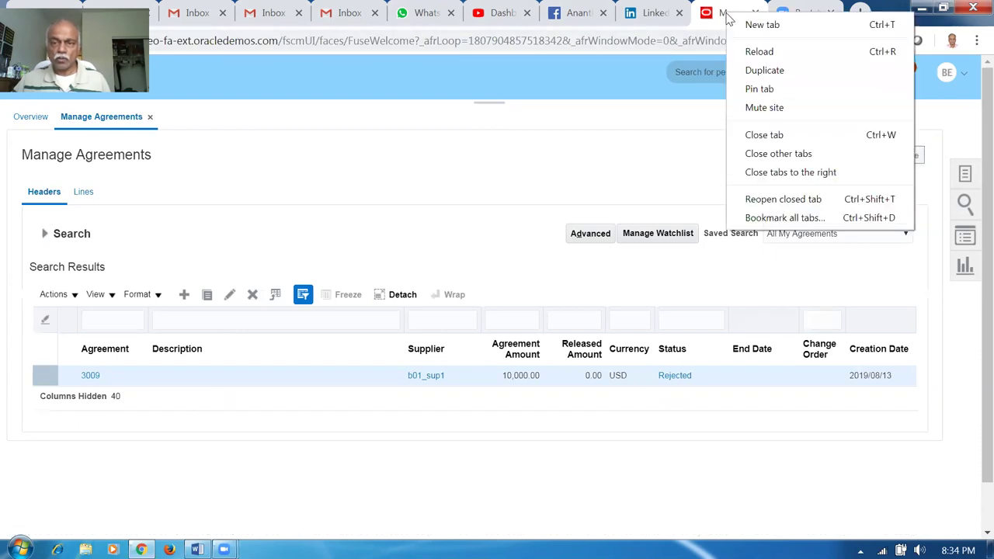
left_click(754, 70)
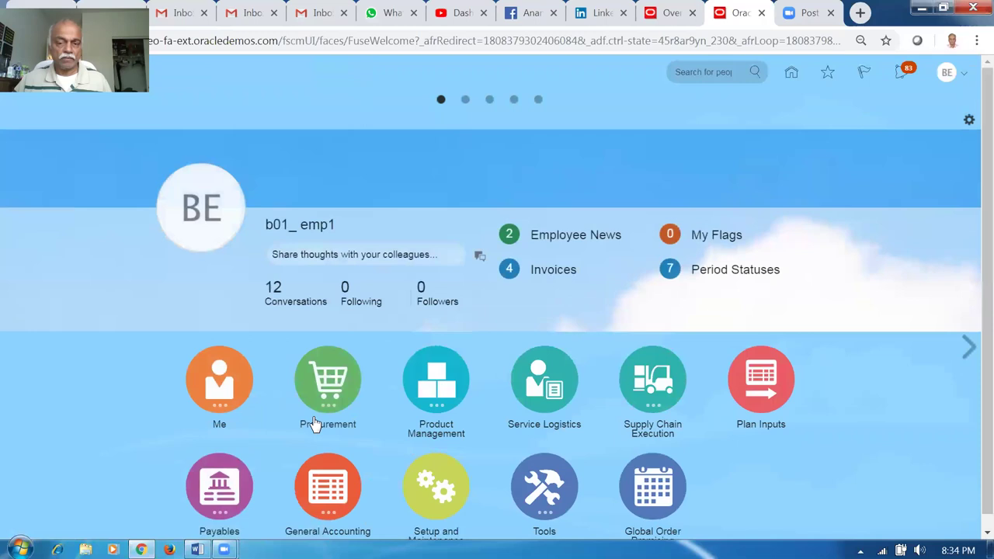
left_click(946, 78)
left_click(723, 299)
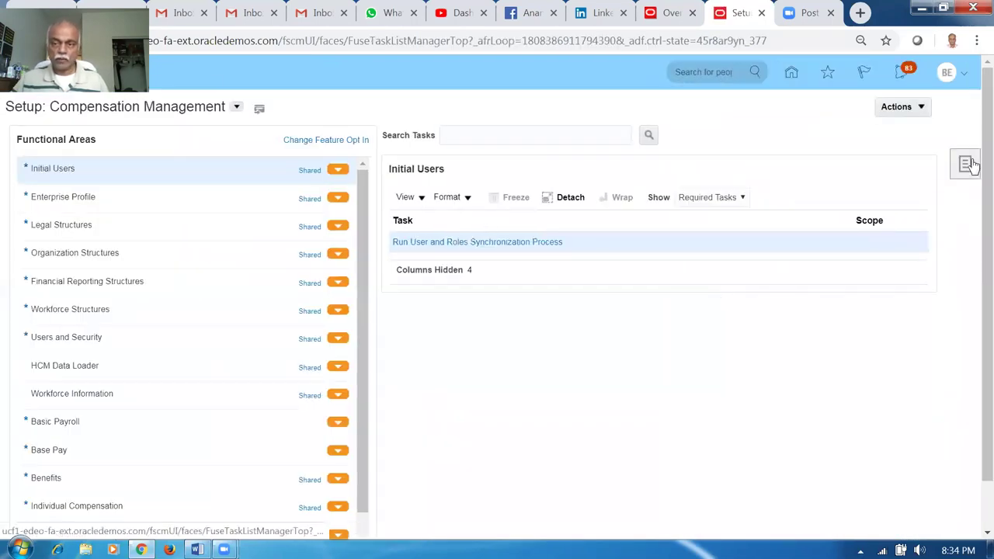
Search the setup tasks for "man%doc%app%" and open the Manage Purchasing Document Approvals task.
left_click(969, 164)
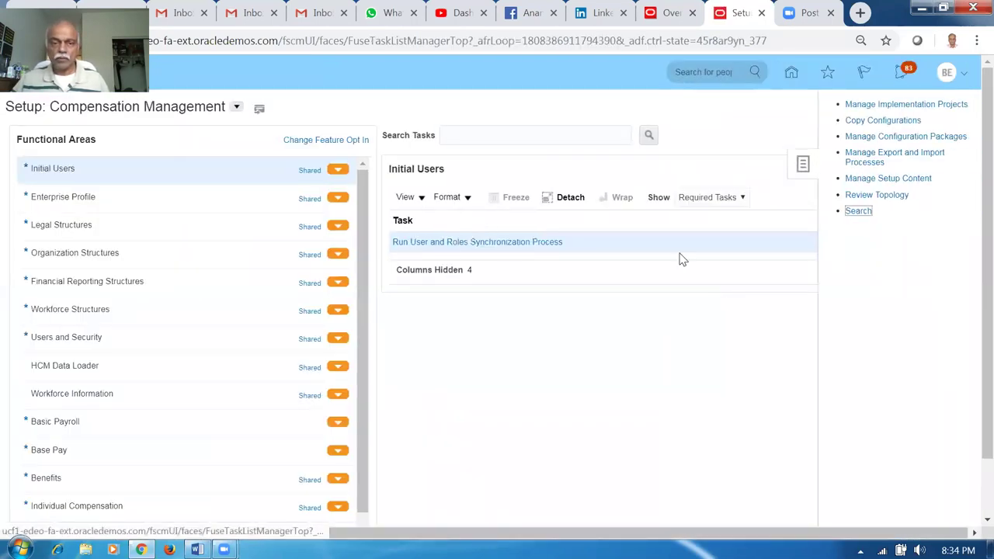
left_click(258, 131)
type("man%doc%app%")
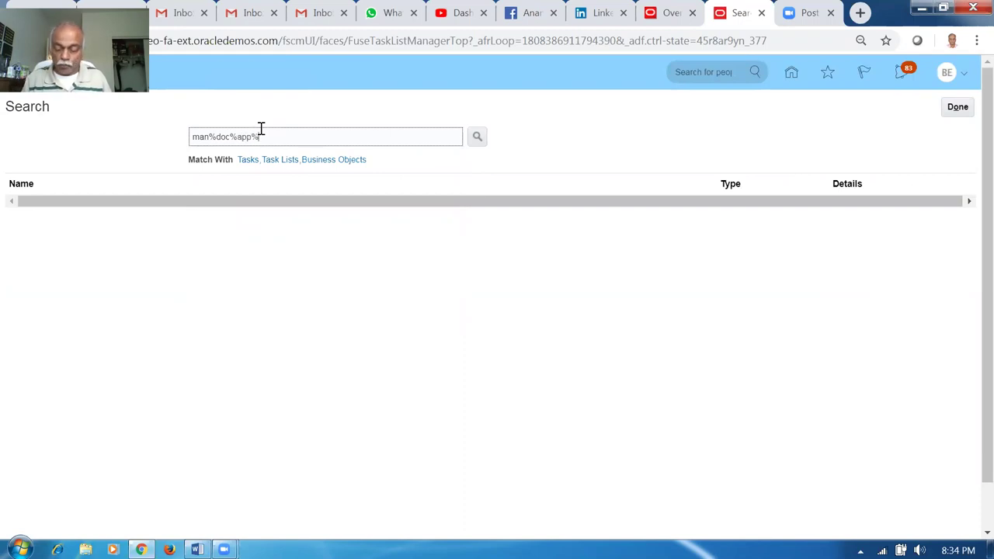
key("Return")
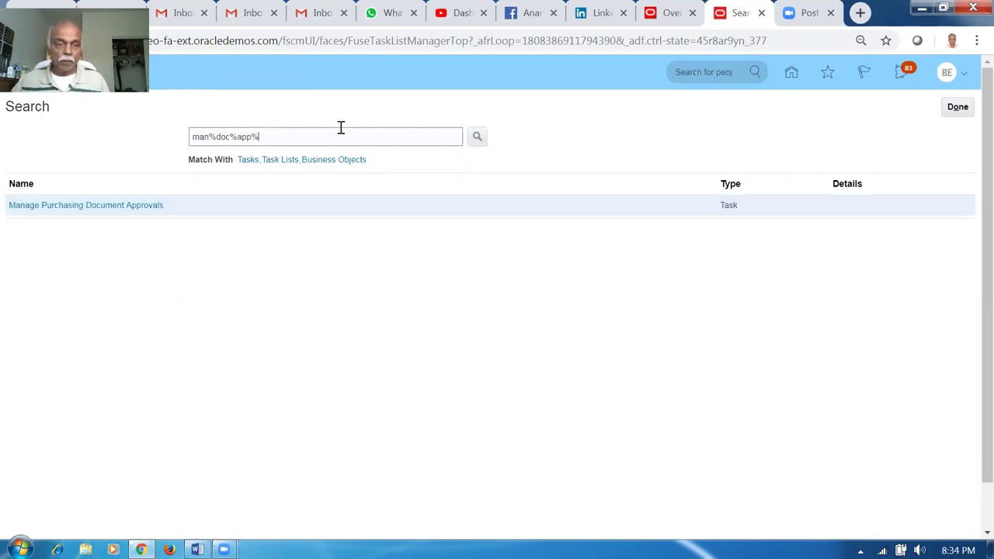
left_click(86, 207)
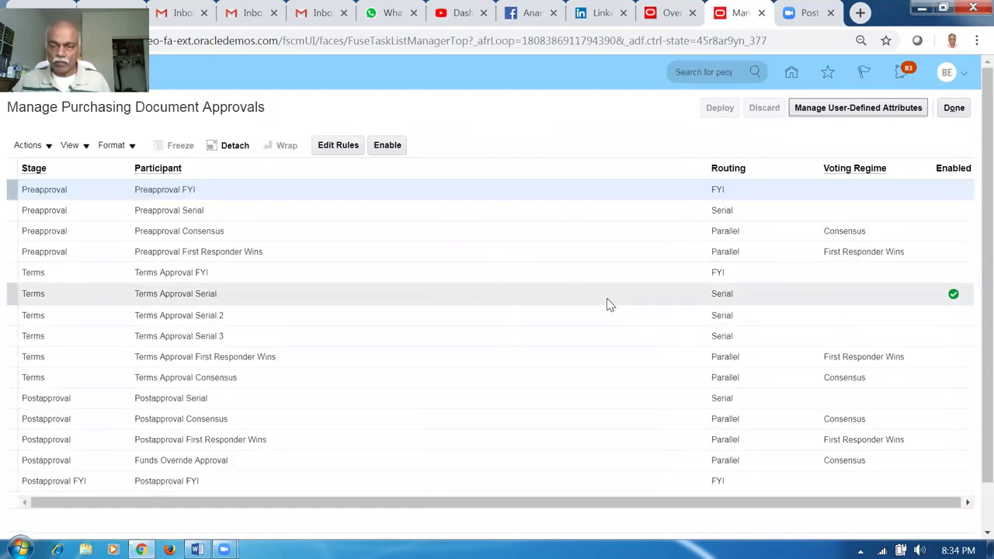
Edit the Terms Approval Serial rules and set Action 1 to the Automatic type with the outcome Approved.
left_click(607, 298)
left_click(336, 145)
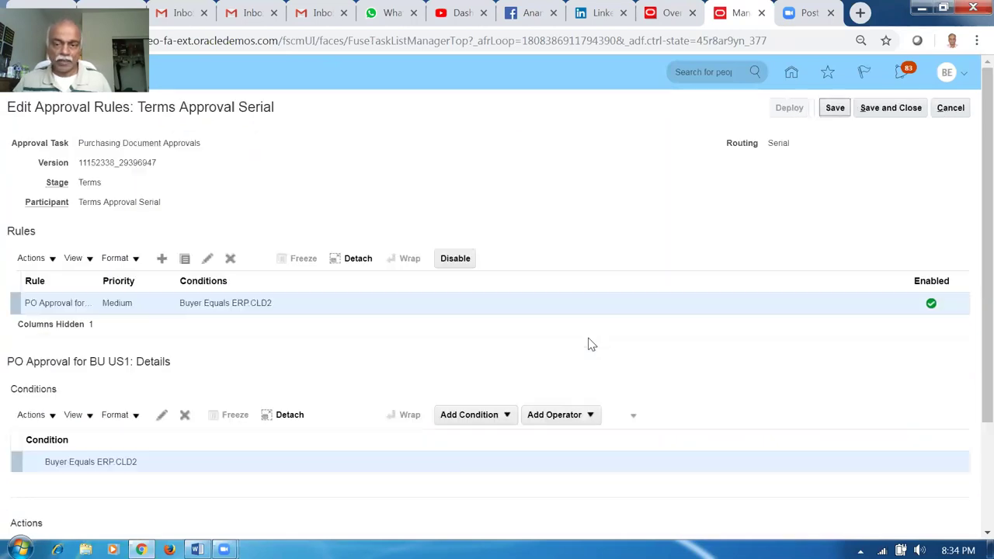
scroll(391, 401, "down", 3)
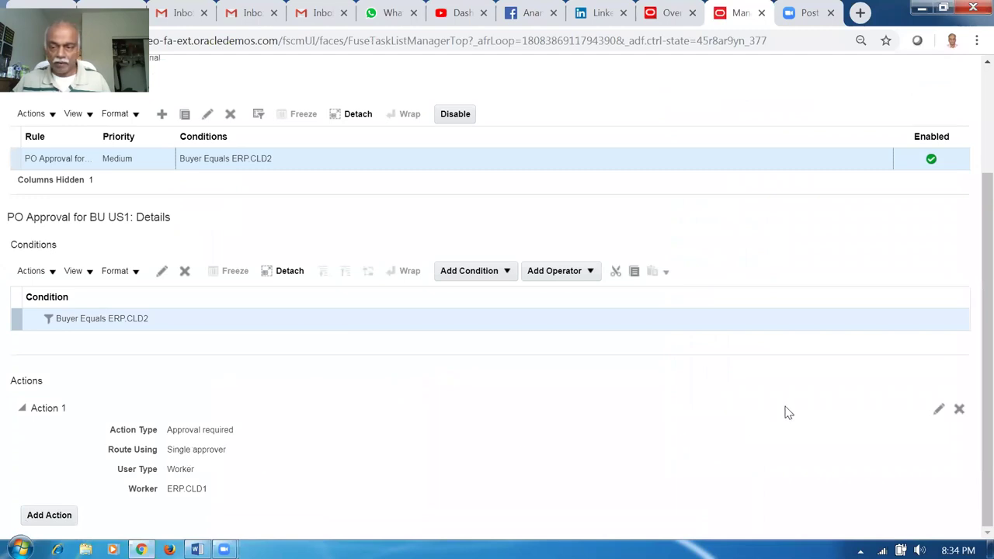
left_click(939, 412)
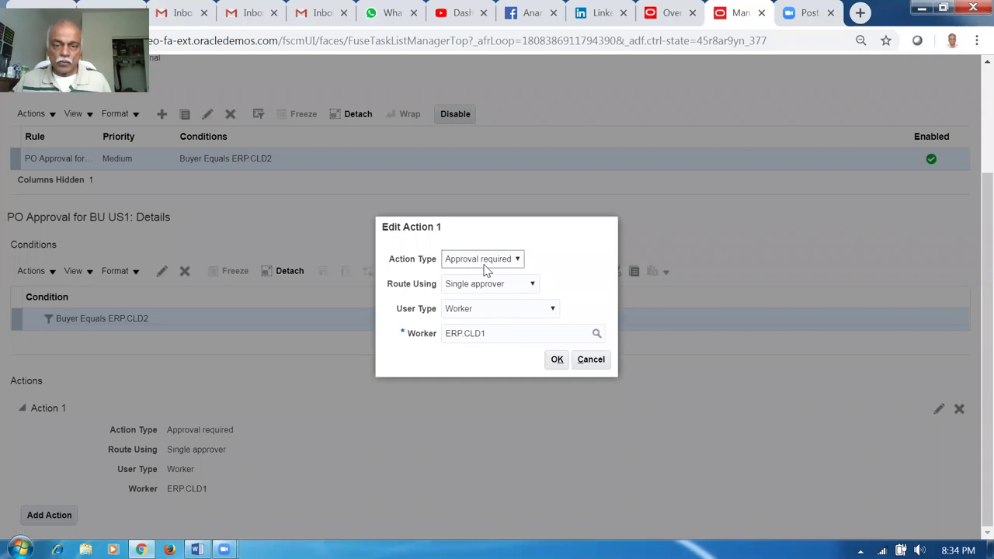
left_click(485, 265)
left_click(487, 284)
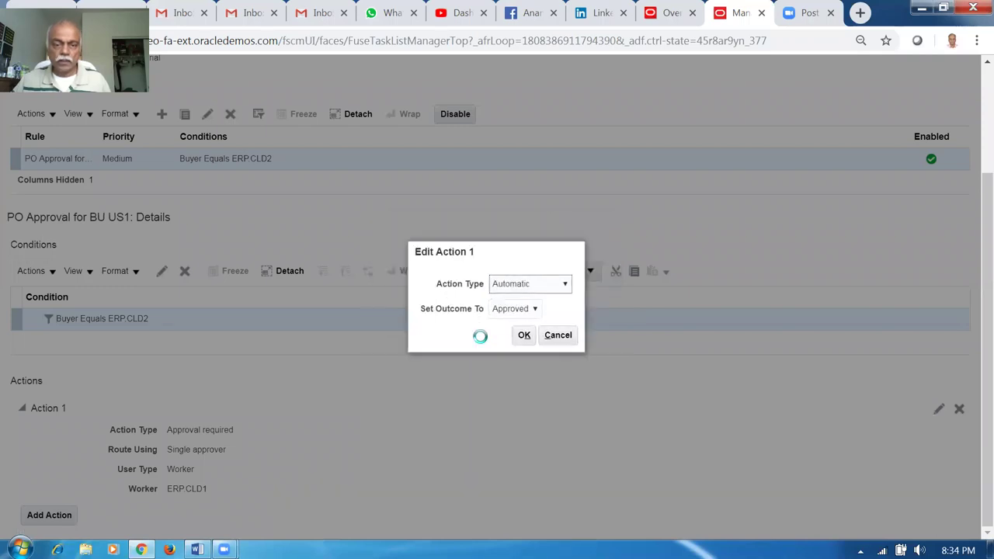
left_click(523, 335)
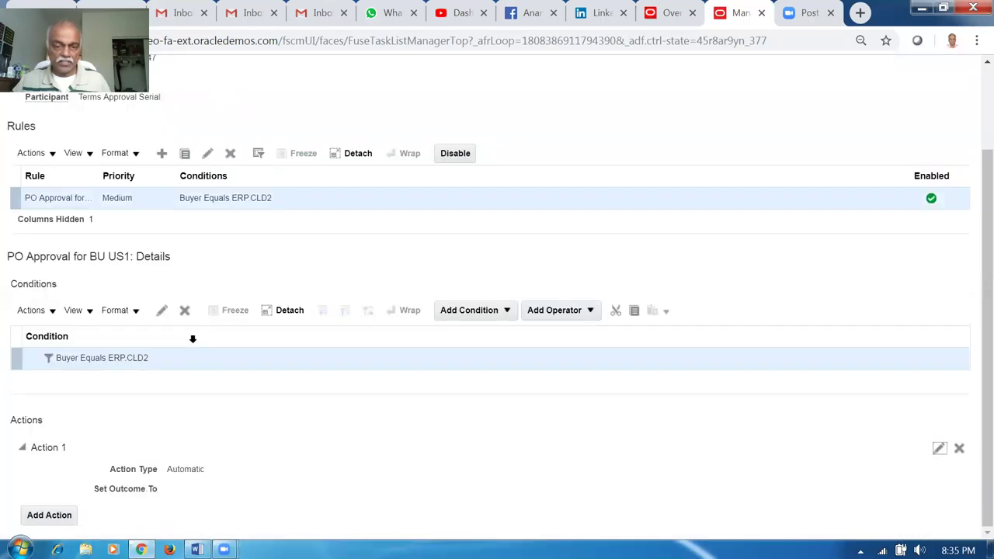
Delete the buyer condition from the PO Approval for BU US1 rule and make the rule always apply.
left_click(185, 312)
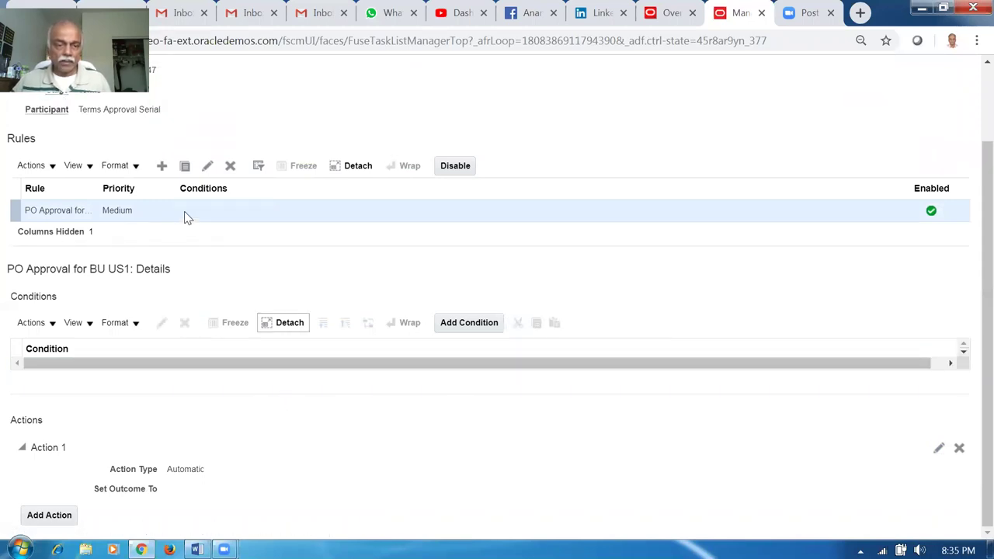
left_click(208, 165)
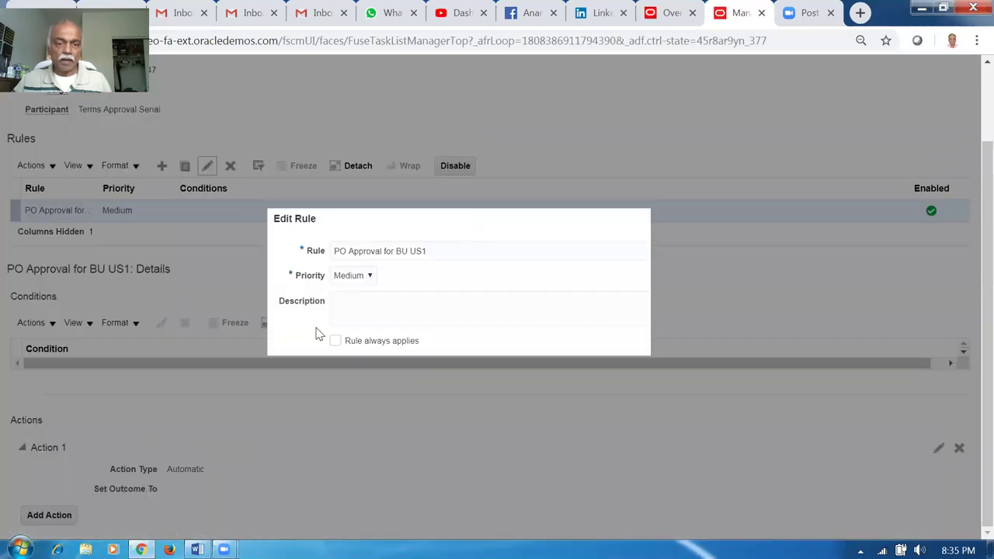
left_click(334, 341)
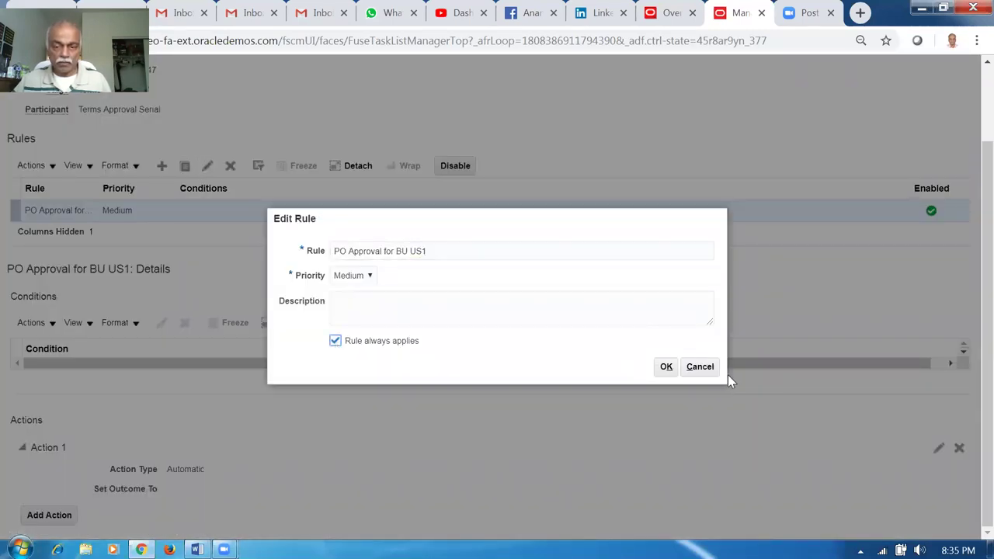
left_click(670, 369)
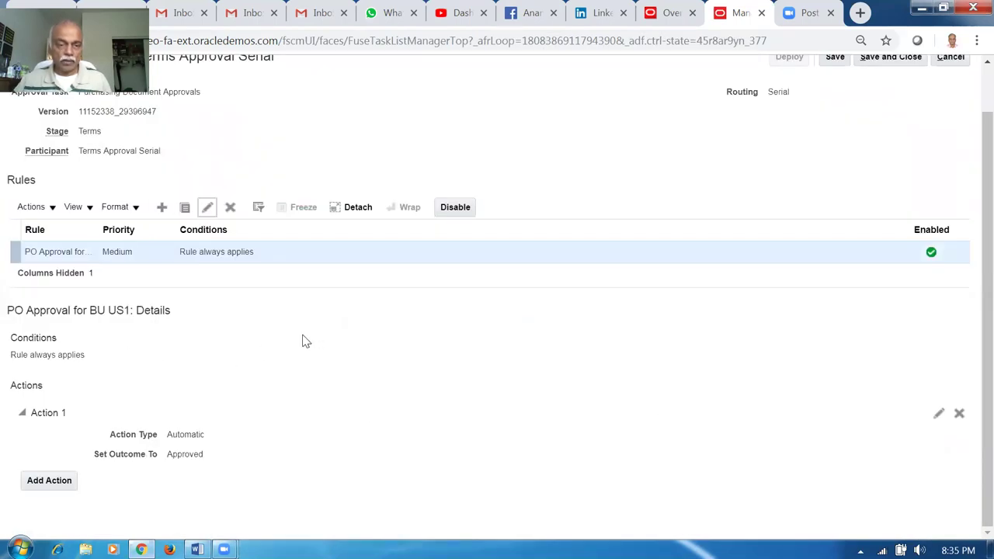
Save and deploy the approval rule changes, and recheck the deployed Terms Approval Serial rule.
scroll(454, 381, "up", 2)
left_click(833, 108)
left_click(803, 109)
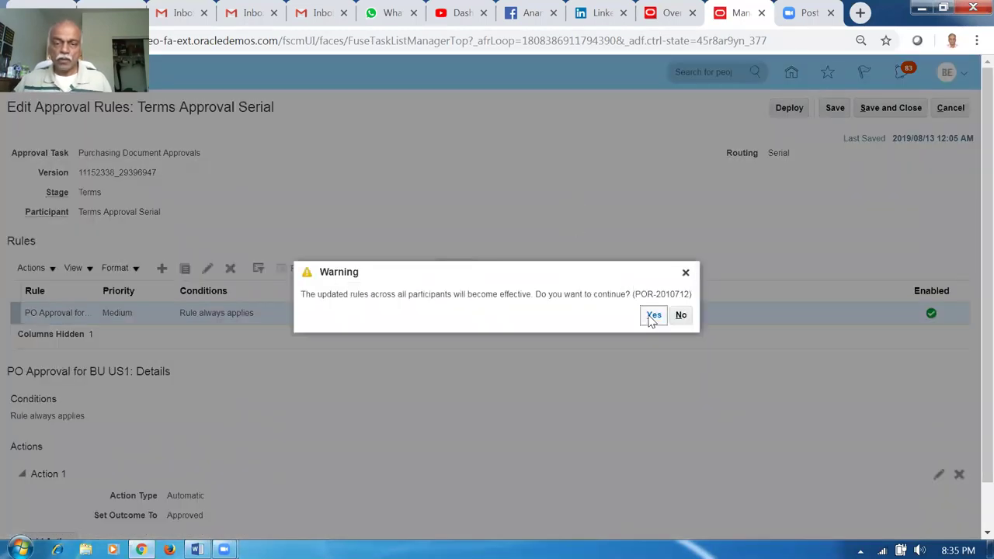
left_click(651, 315)
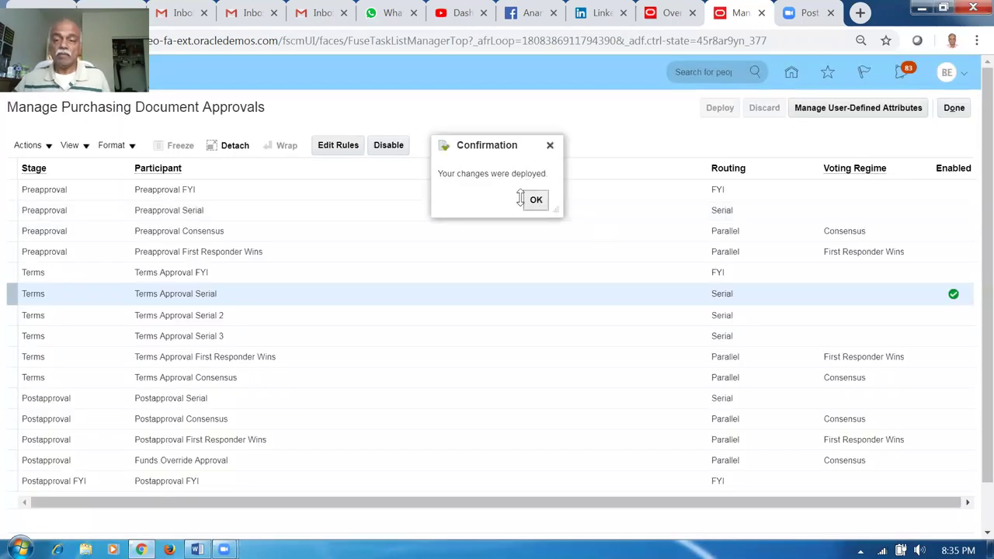
left_click(535, 202)
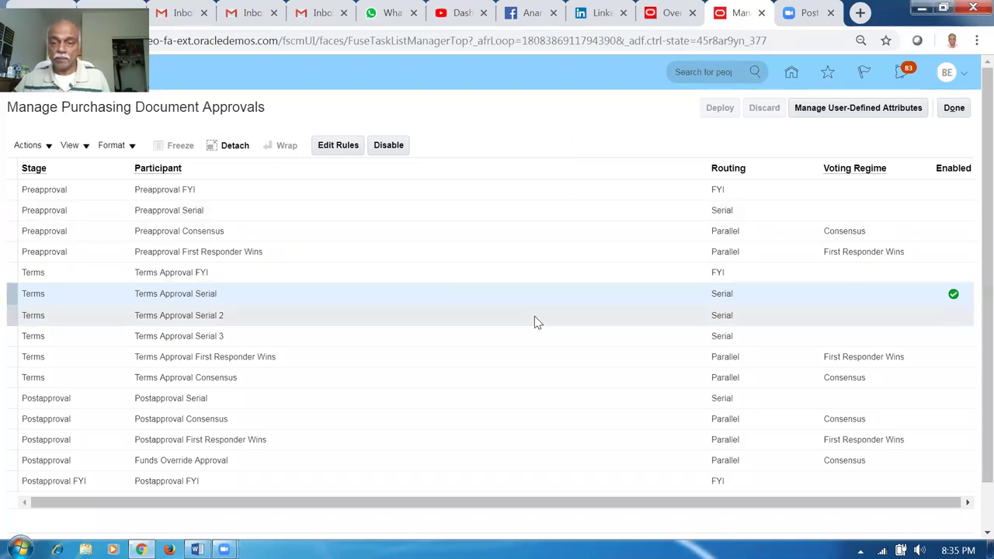
left_click(342, 147)
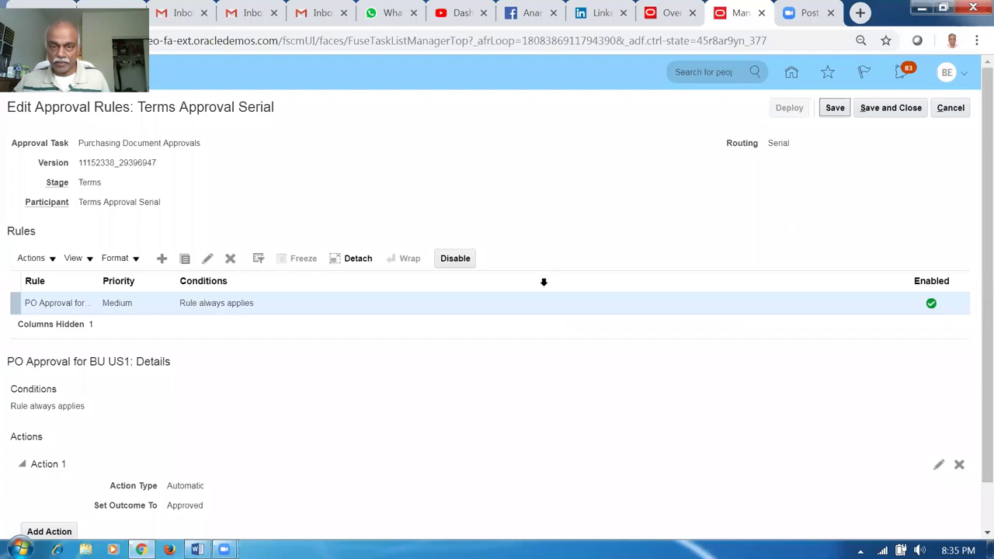
left_click(951, 108)
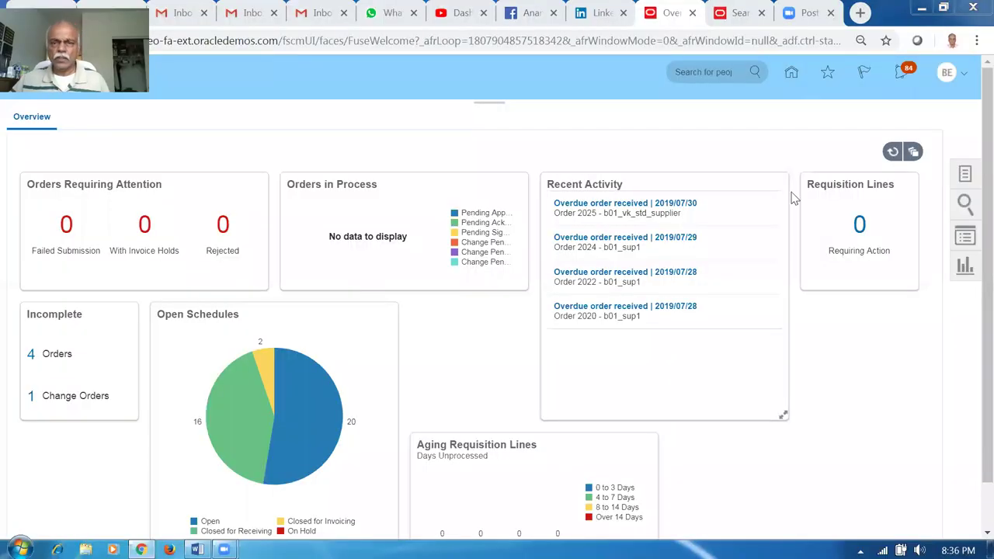
Find agreement 3009 through the Manage Agreements task and open it for editing.
left_click(966, 176)
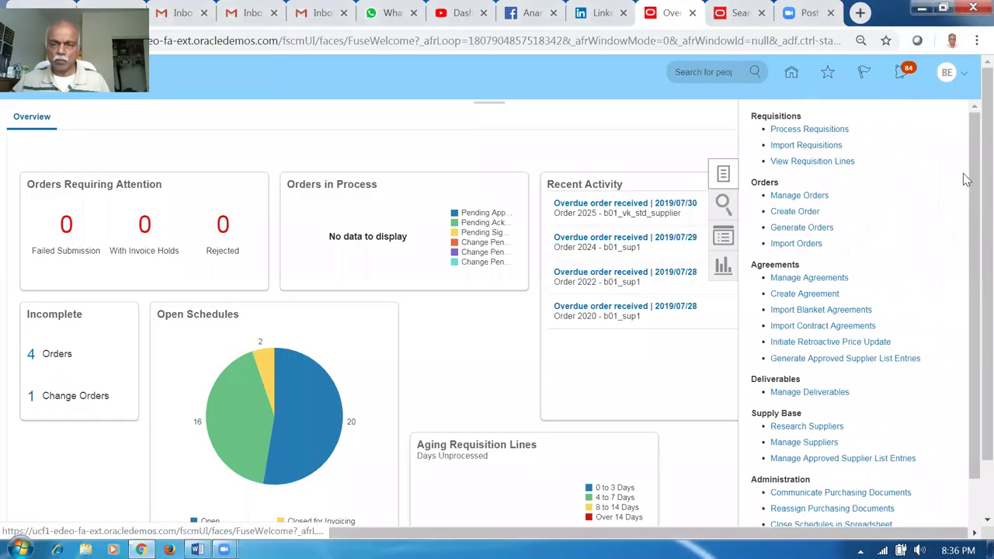
left_click(835, 278)
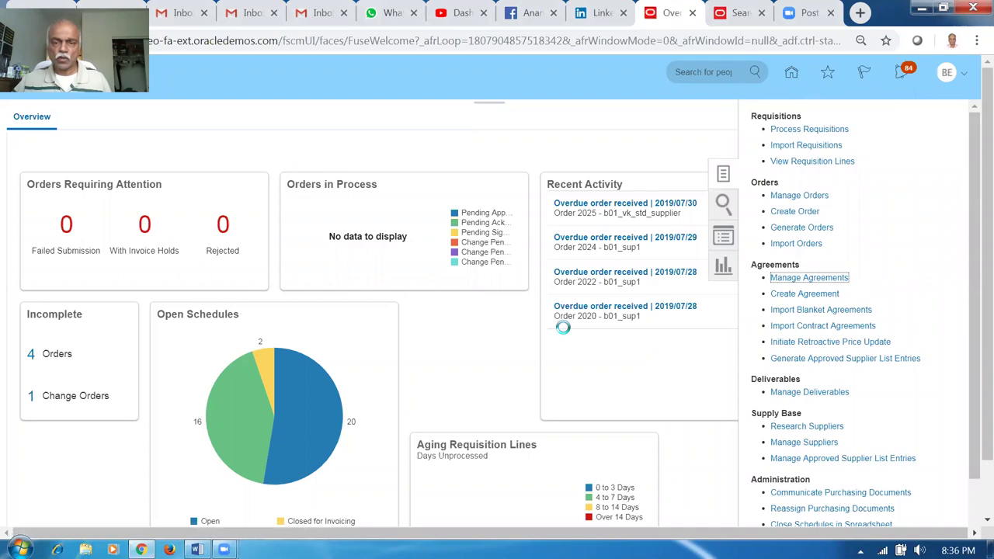
left_click(751, 276)
type("3009")
key("Tab")
left_click(818, 379)
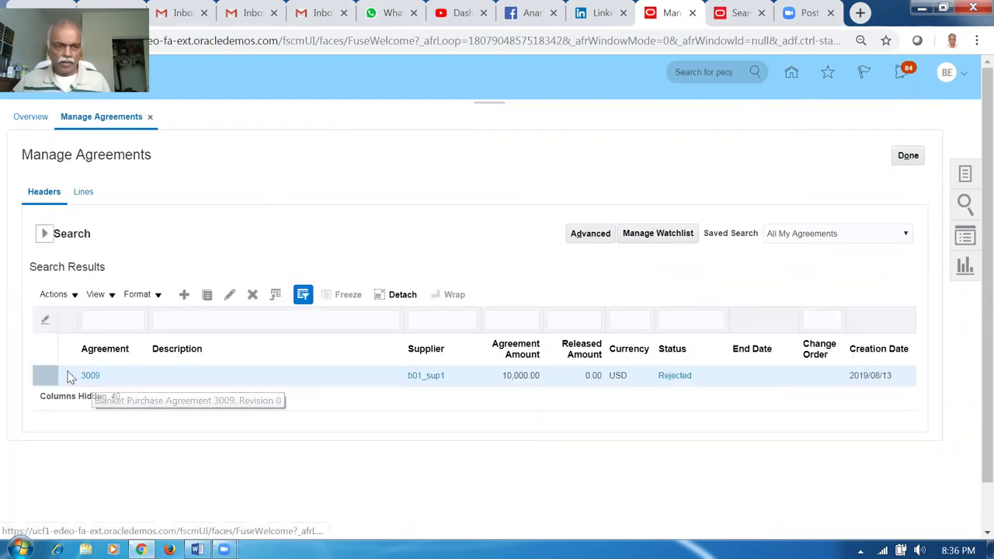
left_click(54, 295)
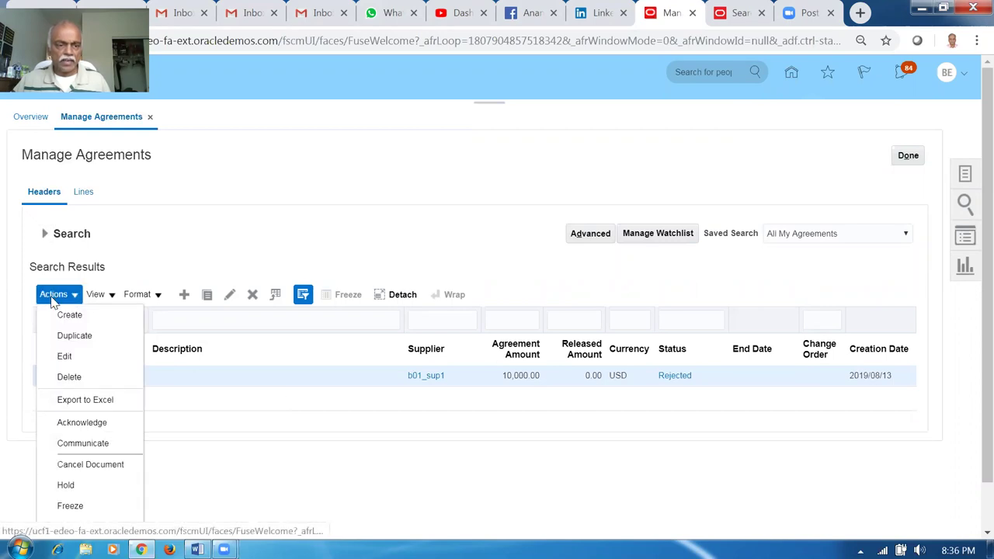
left_click(64, 356)
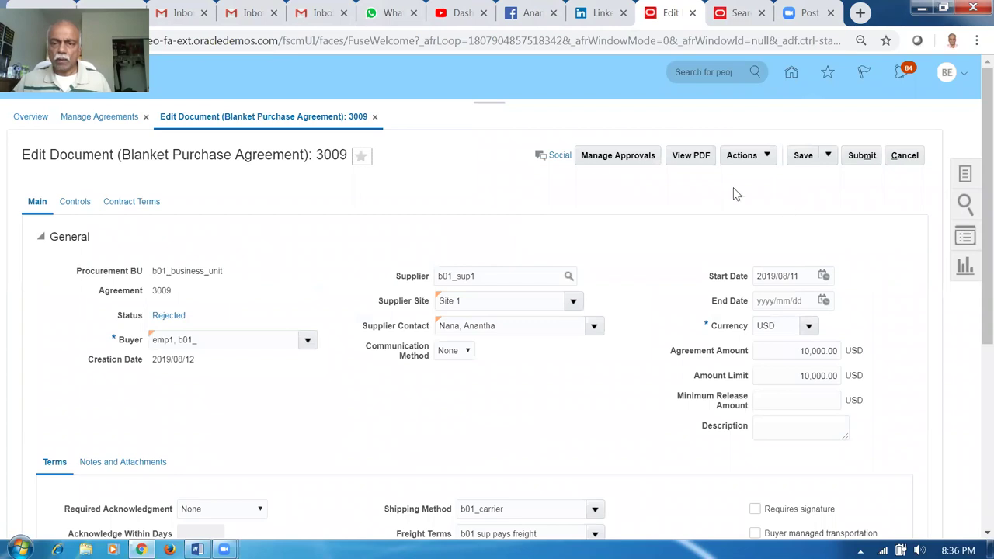
Review the approval stages of the blanket purchase agreement, submit it for approval, and close the agreement management page.
left_click(618, 161)
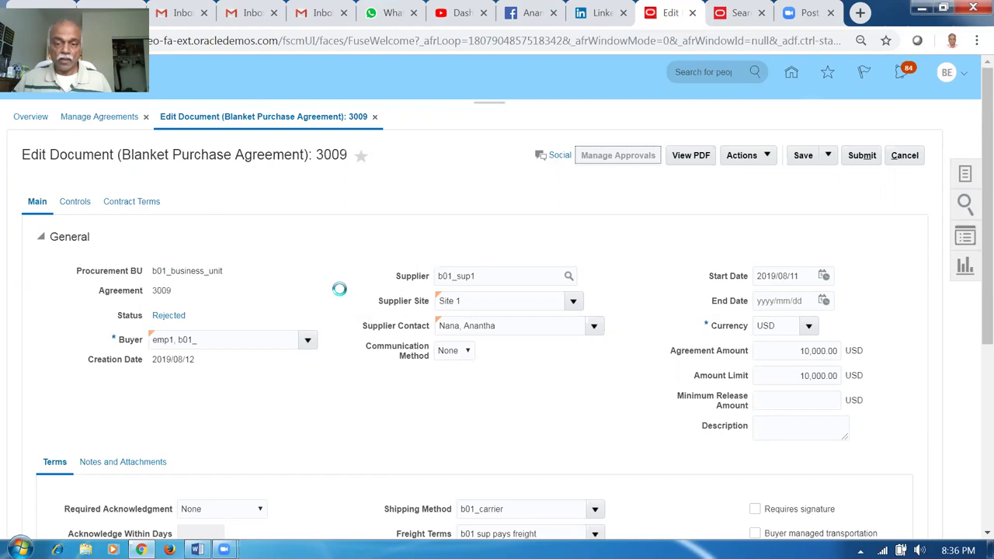
scroll(163, 444, "down", 1)
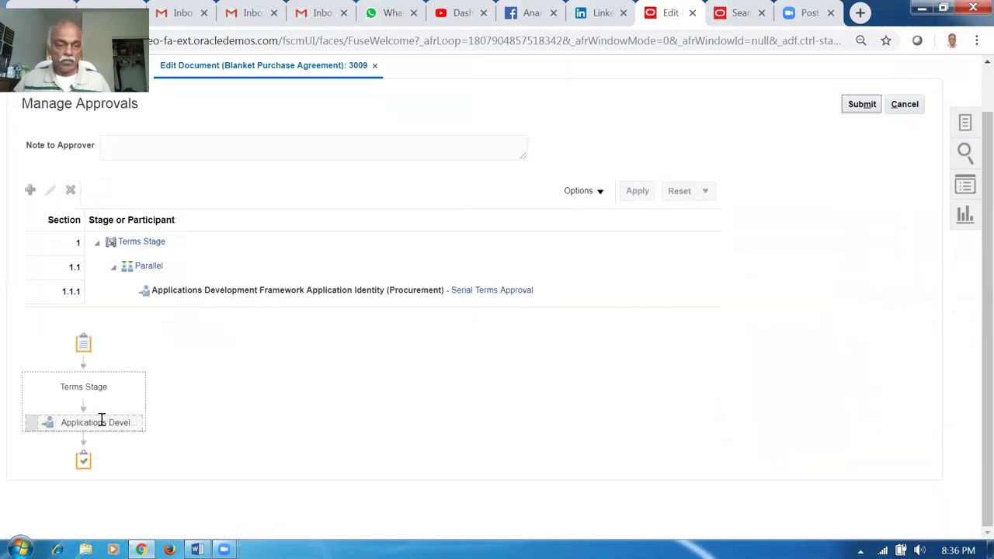
left_click(861, 113)
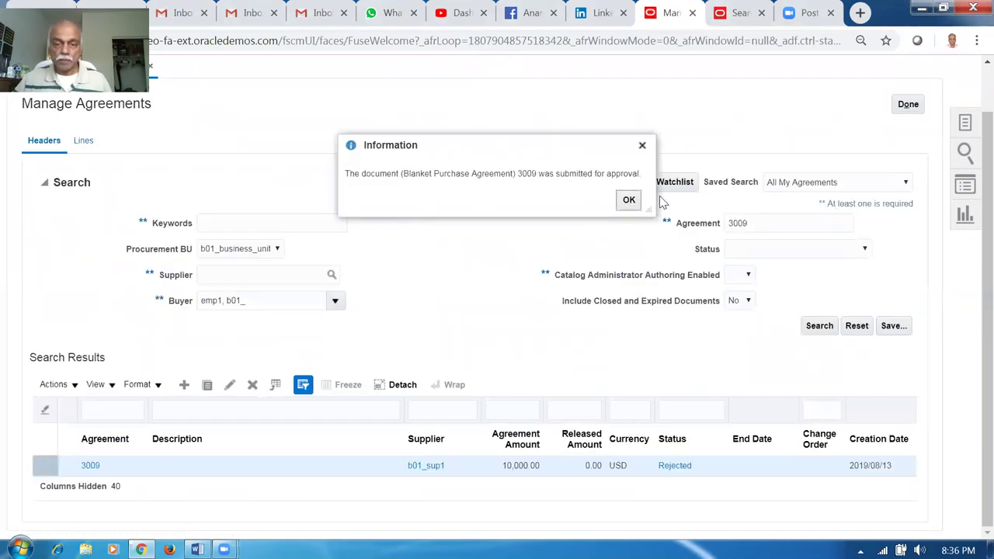
left_click(629, 201)
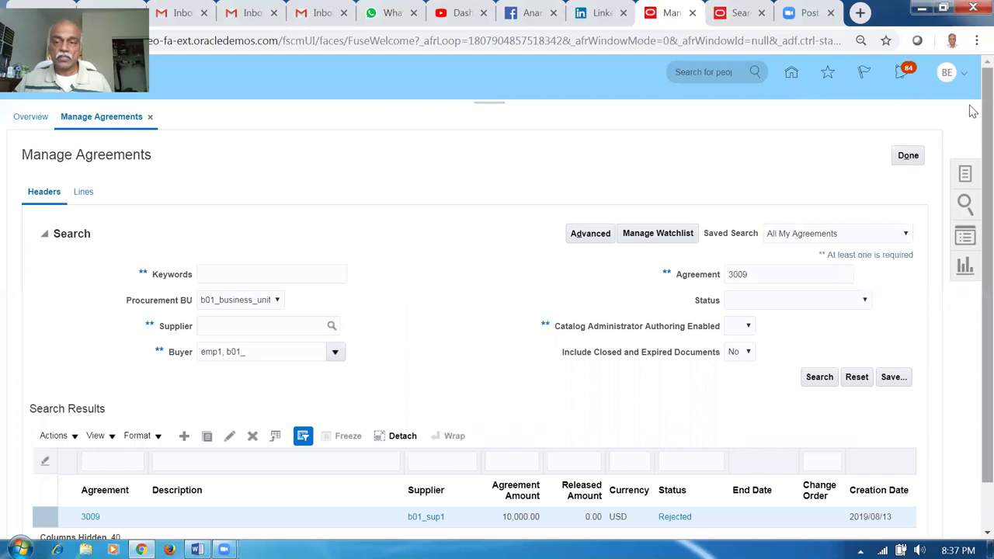
left_click(909, 156)
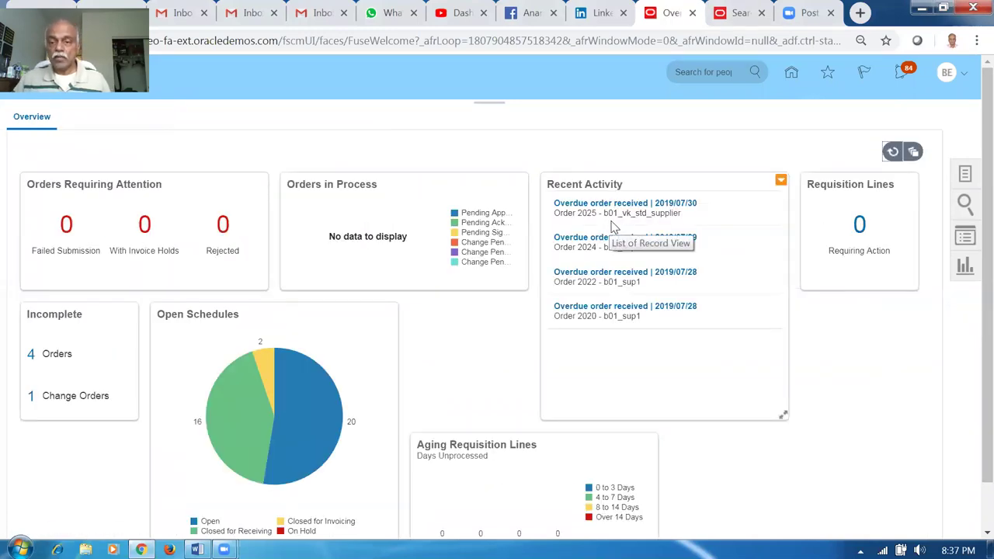
Create a purchase order in b01_business_unit for supplier b01_sup1 with supplier site Site 1.
left_click(965, 175)
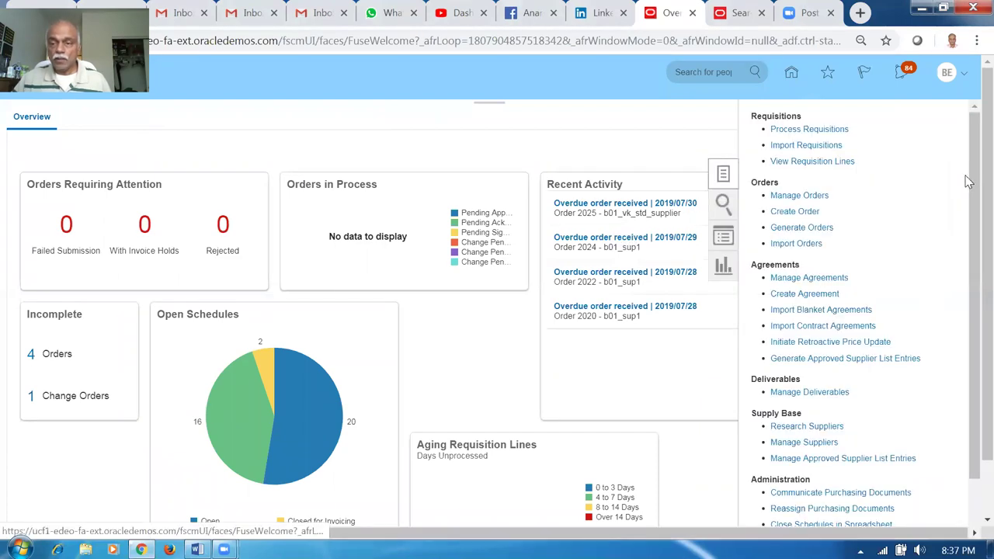
left_click(793, 212)
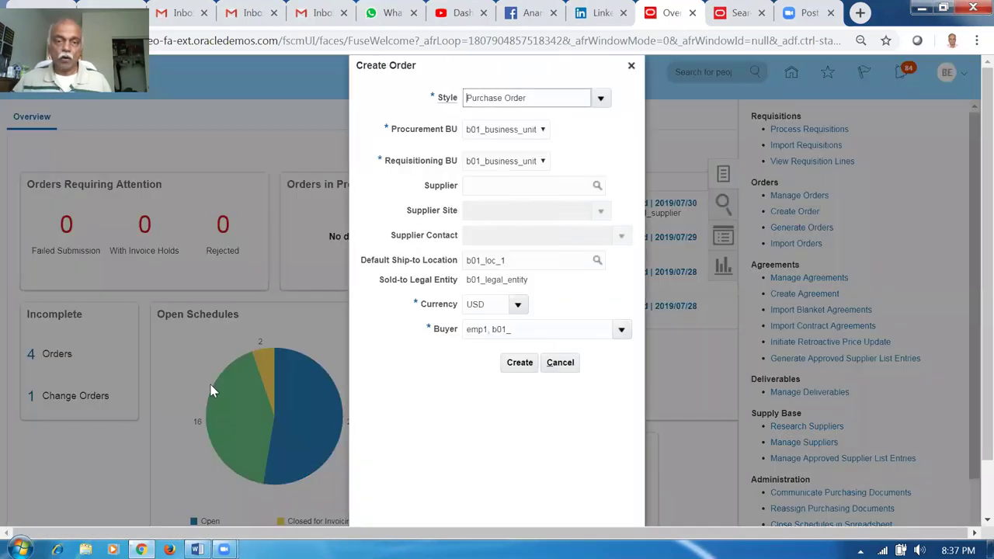
left_click(513, 185)
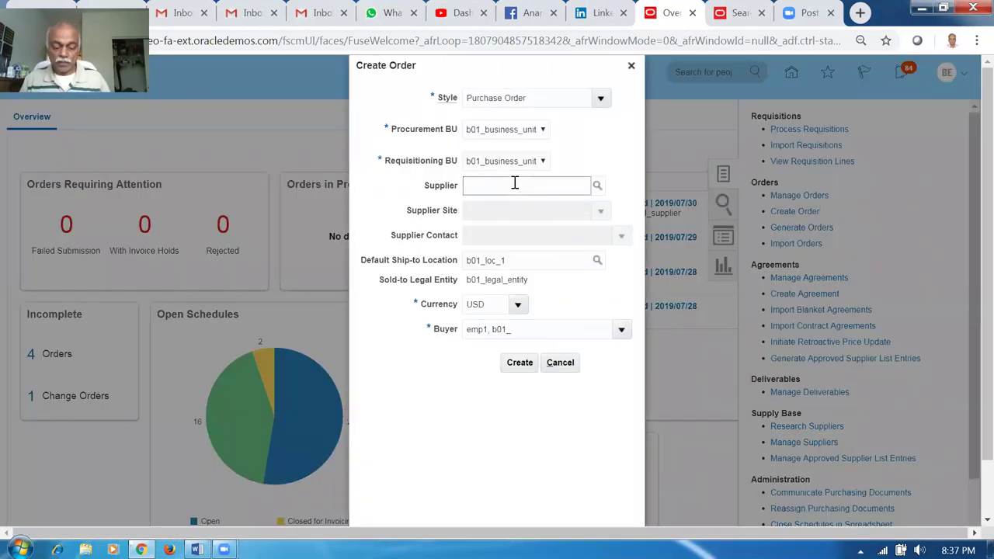
key("Tab")
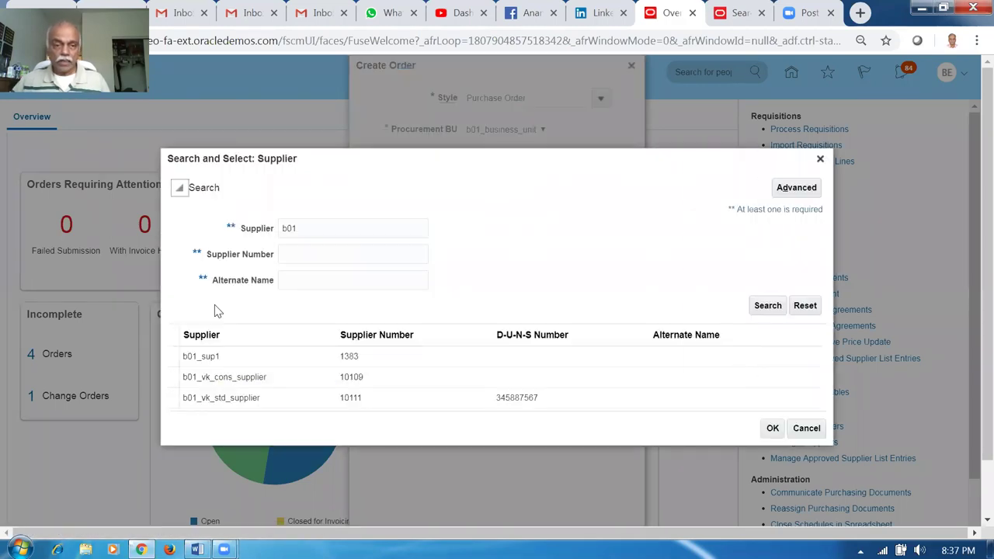
left_click(240, 355)
left_click(773, 428)
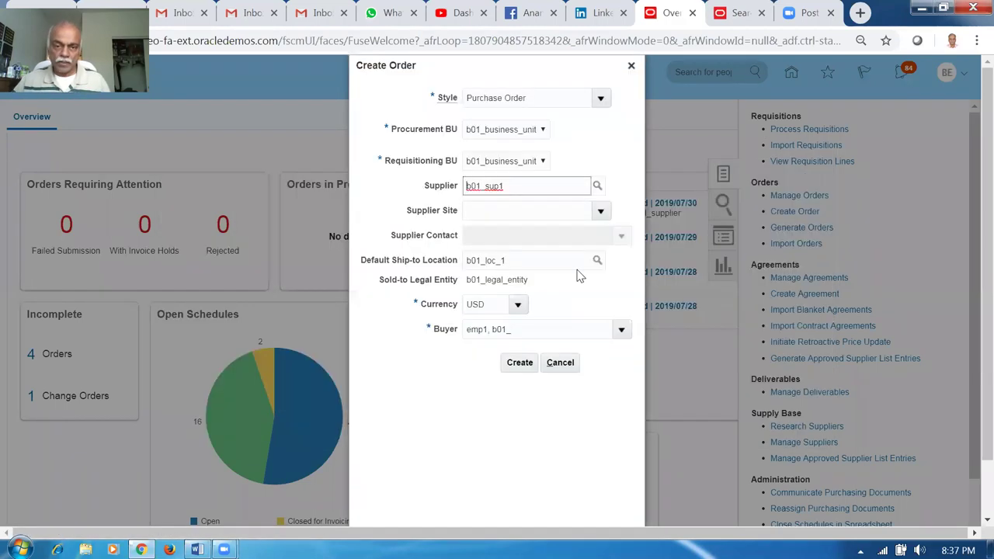
left_click(541, 209)
left_click(600, 215)
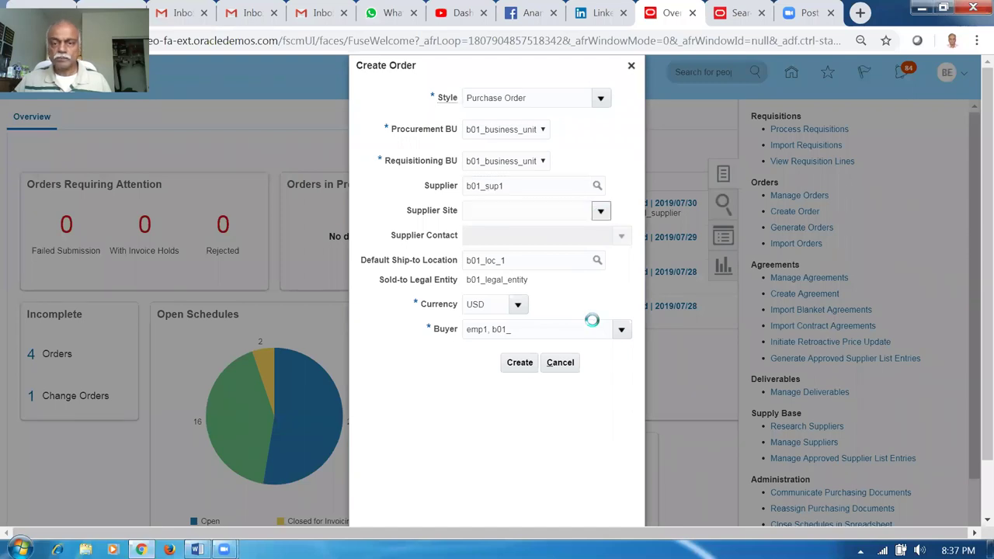
left_click(536, 242)
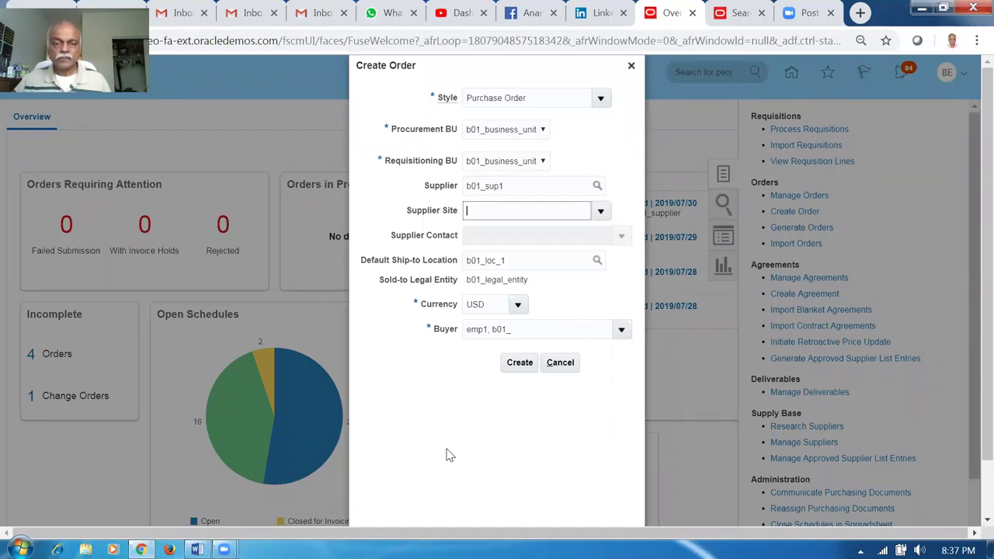
left_click(521, 364)
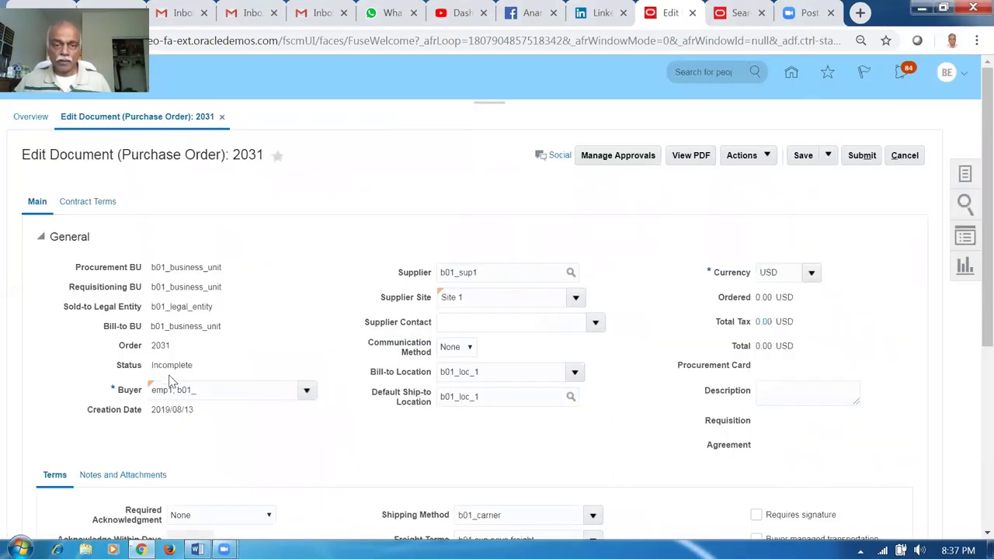
Add a goods line to the purchase order for the item b0110_first Item.
scroll(172, 377, "down", 3)
scroll(176, 382, "down", 1)
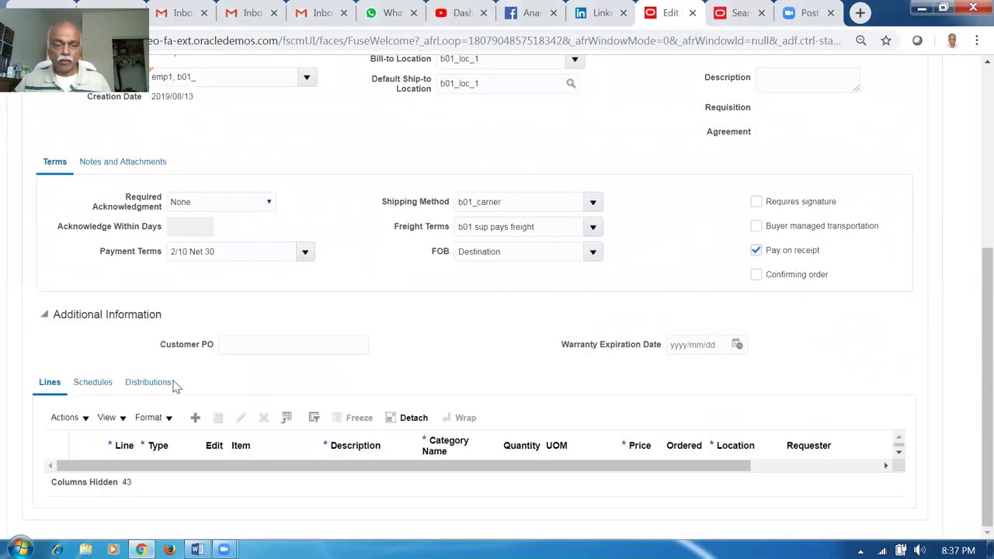
left_click(195, 420)
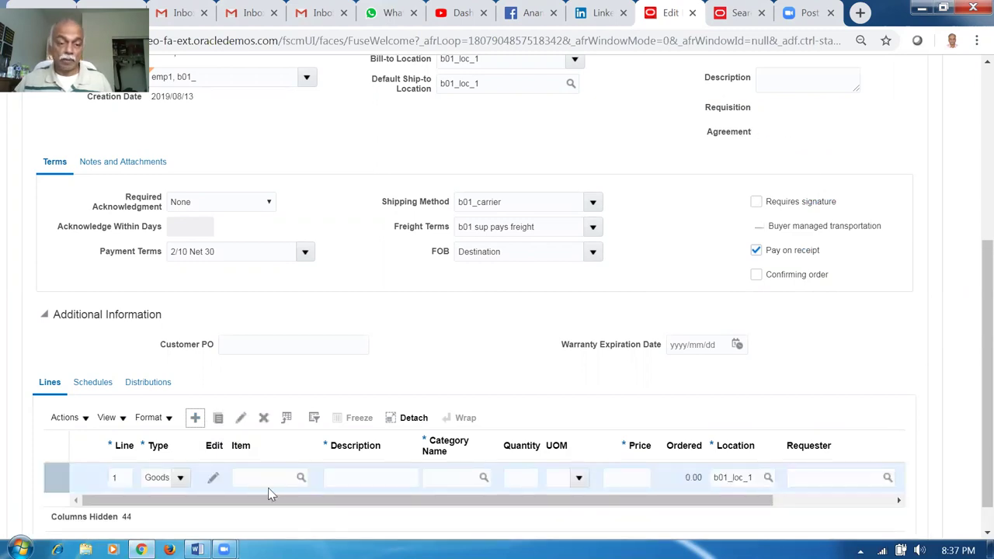
left_click(262, 476)
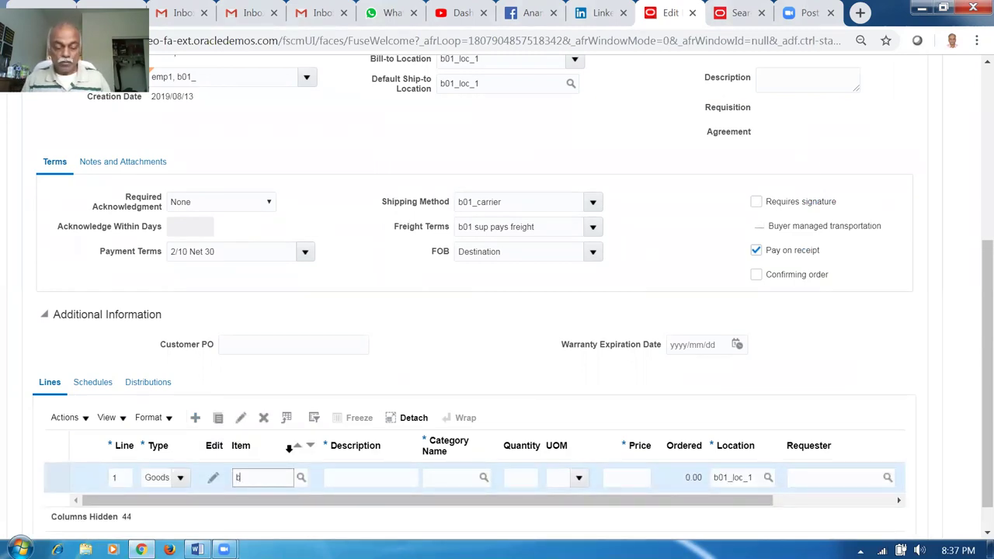
key("Tab")
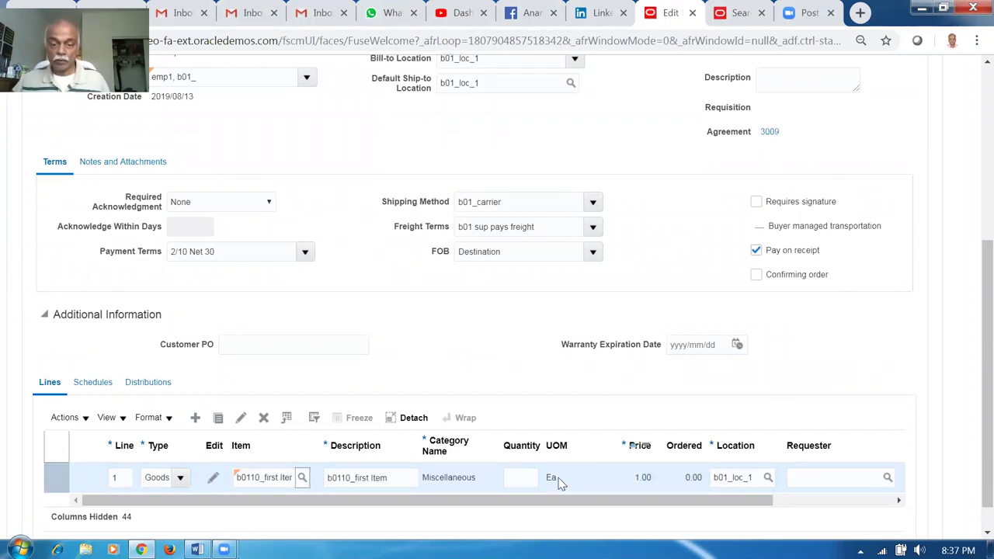
Try quantities of 100 and 99 on the order line to test the agreement's price breaks.
left_click(513, 479)
type("10")
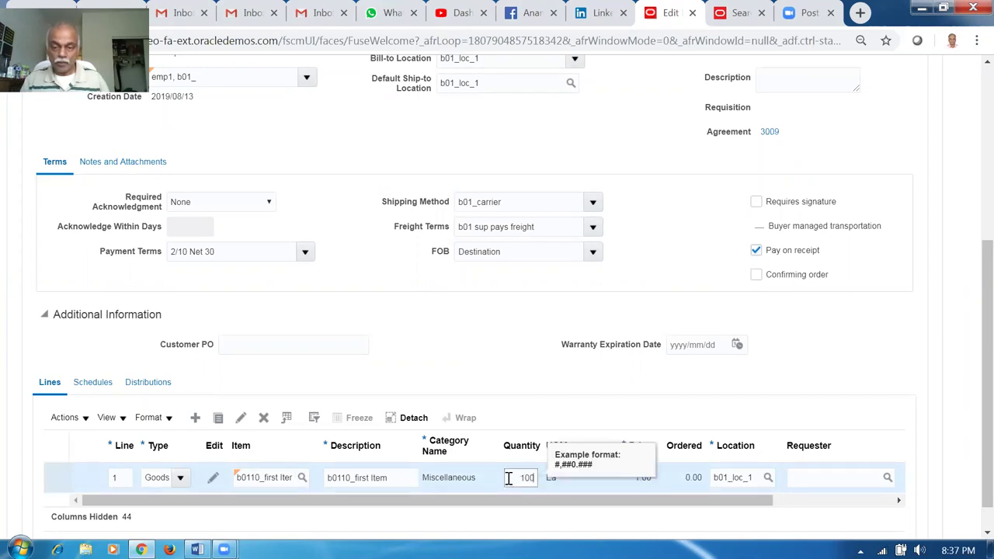
type("0")
key("Tab")
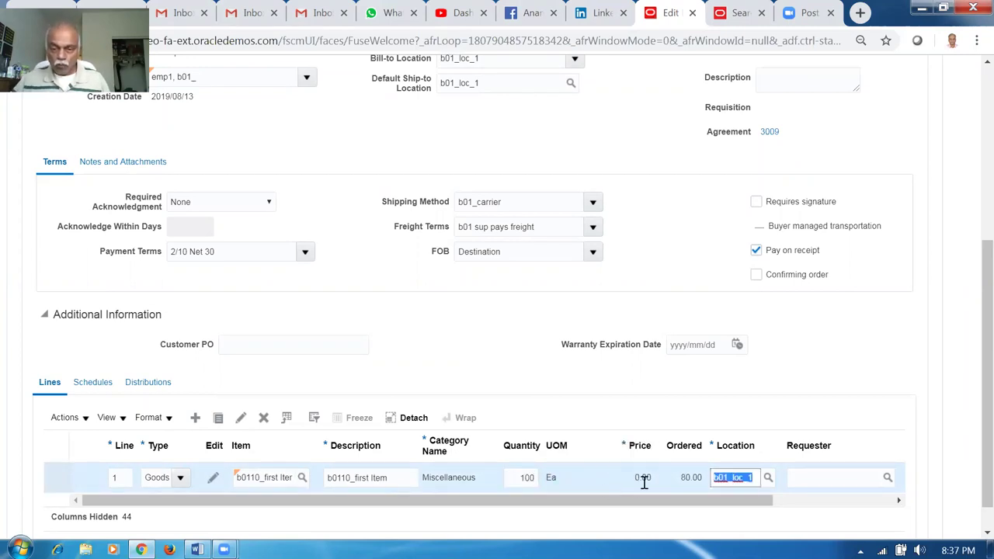
left_click(513, 479)
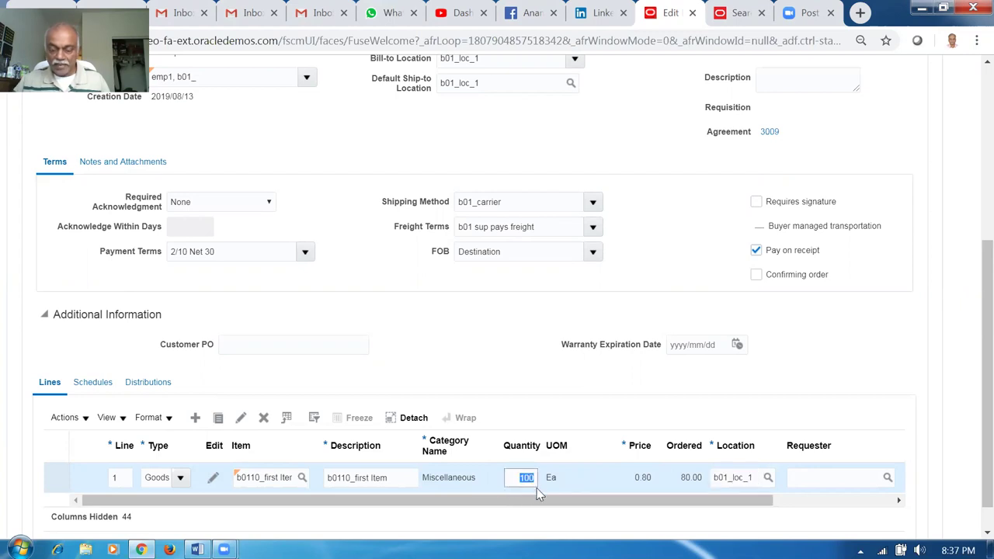
type("99")
key("Tab")
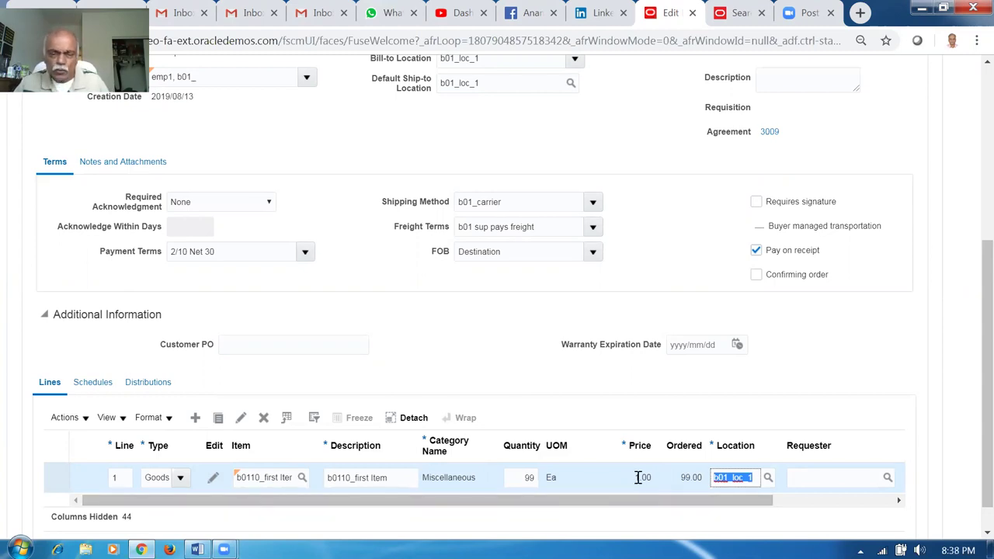
Set the order line's quantity to 101.
double_click(535, 481)
type("101")
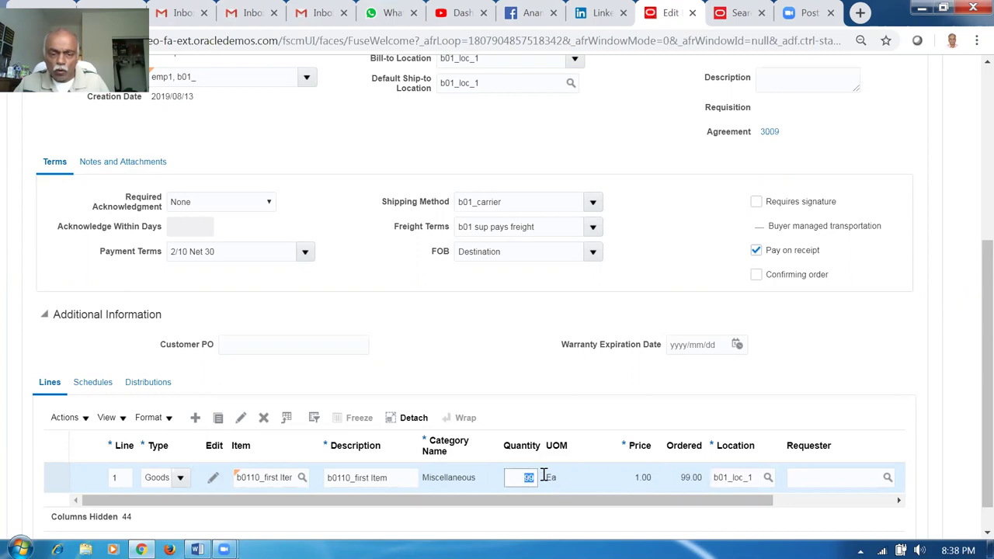
key("Tab")
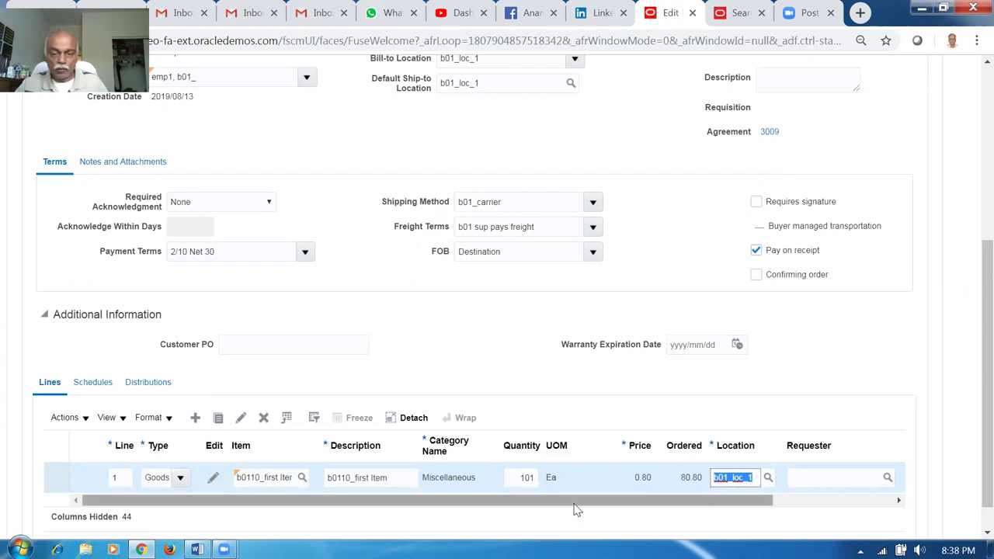
Try to submit the purchase order for approval.
left_click_drag(575, 503, 631, 507)
scroll(972, 216, "up", 3)
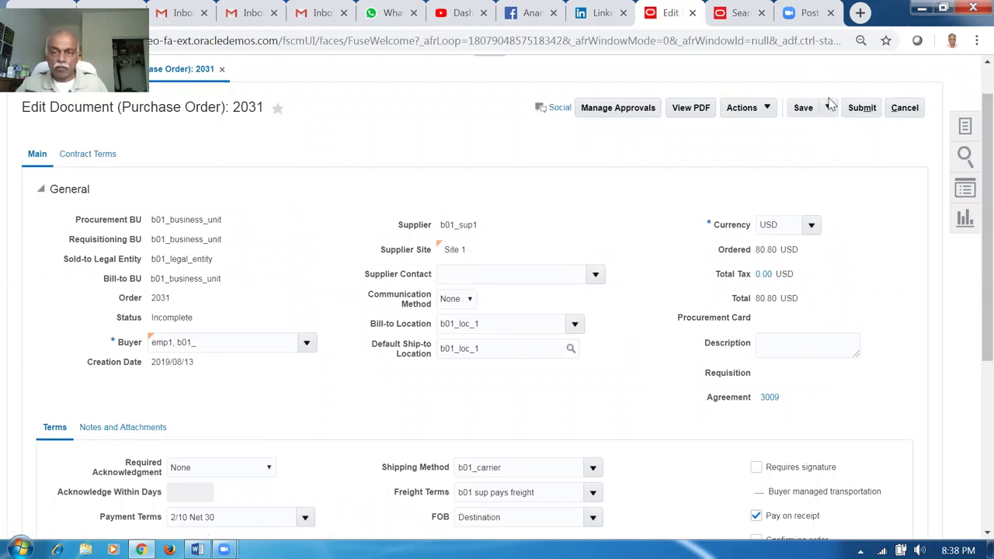
left_click(861, 110)
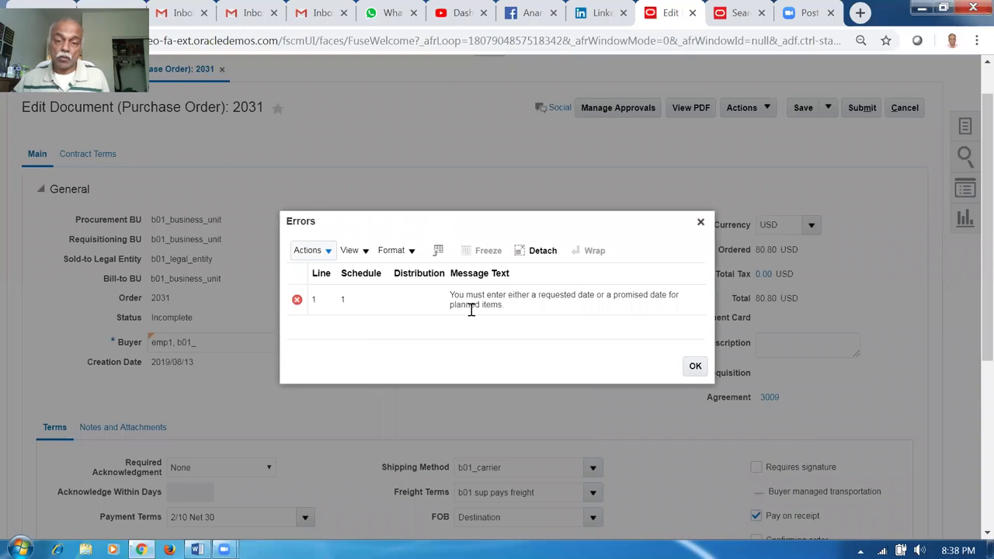
left_click(695, 366)
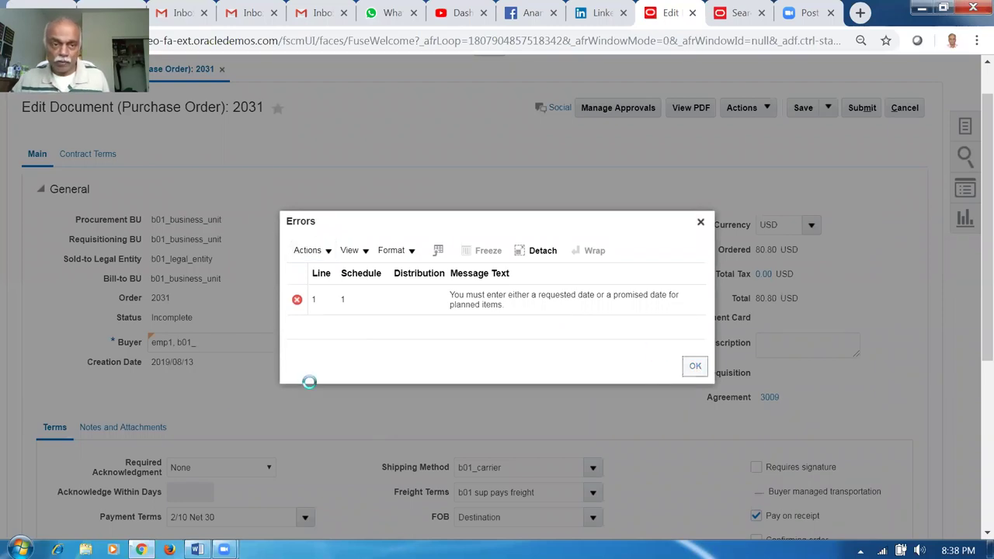
Set the requested delivery date on the order line's schedule to 2019/08/12.
scroll(225, 416, "down", 2)
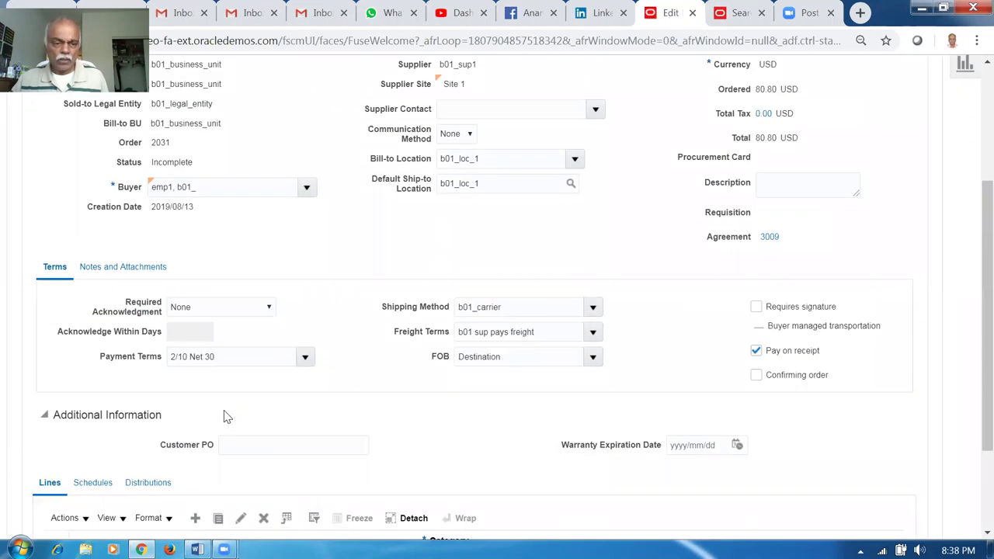
left_click(94, 484)
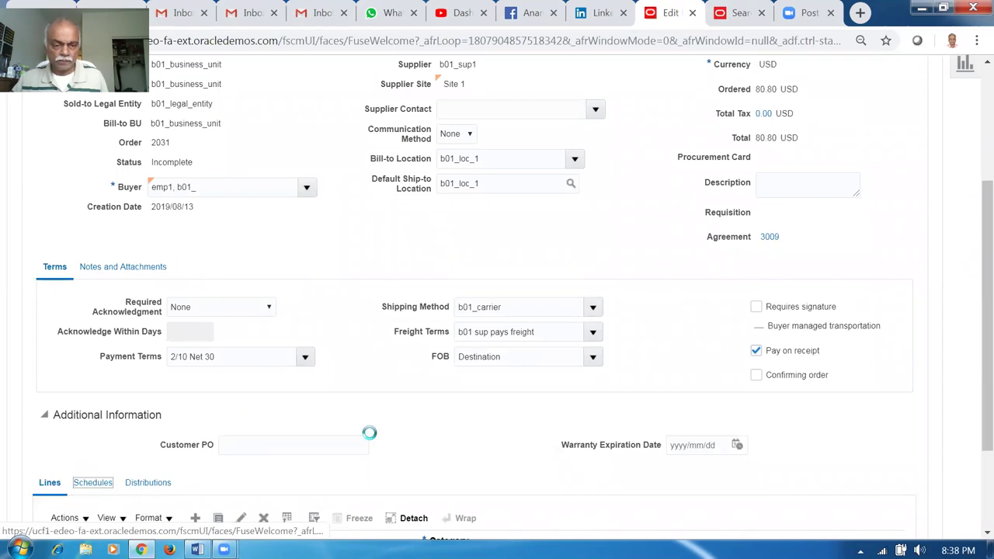
scroll(362, 436, "down", 2)
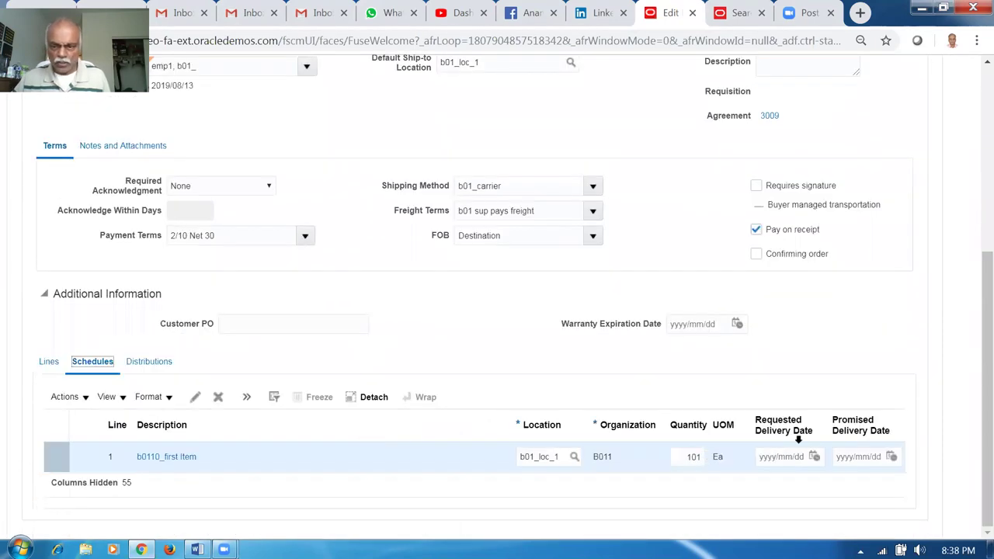
left_click(814, 456)
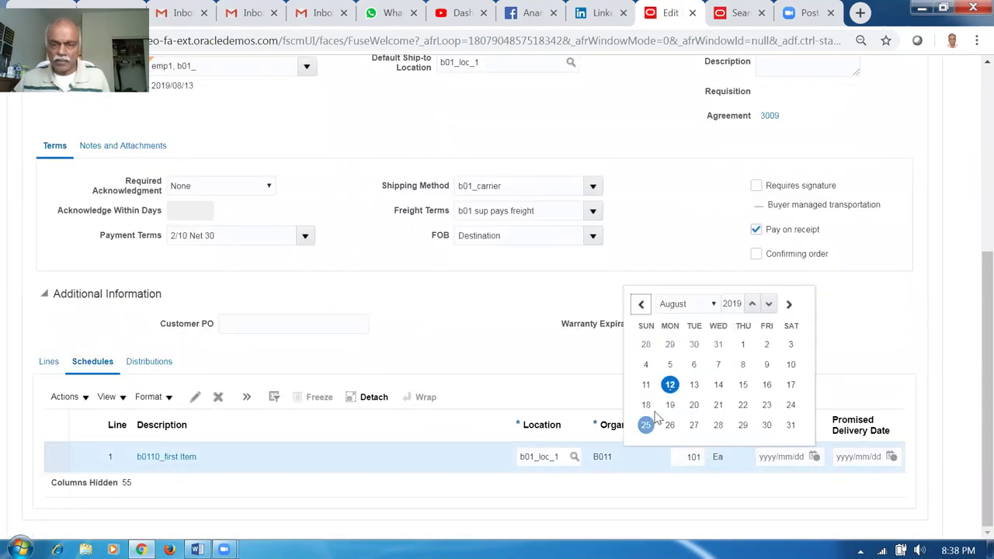
left_click(669, 386)
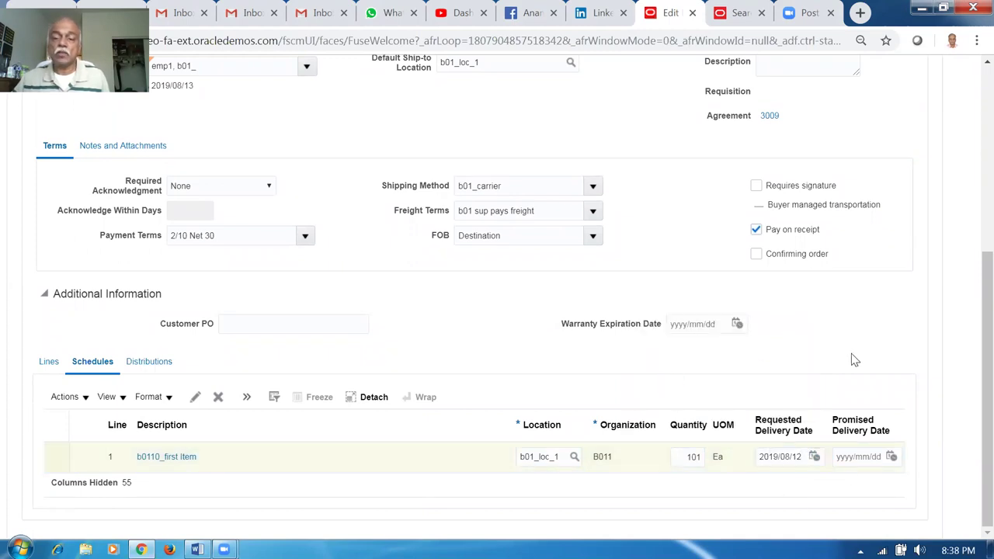
Submit the purchase order for approval and acknowledge the confirmation.
scroll(851, 359, "up", 5)
left_click(861, 141)
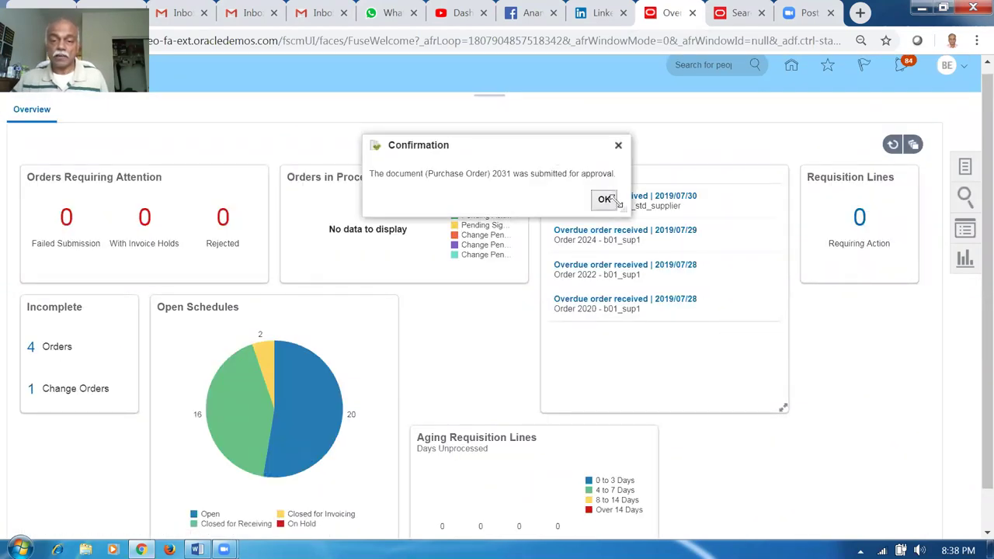
left_click(605, 200)
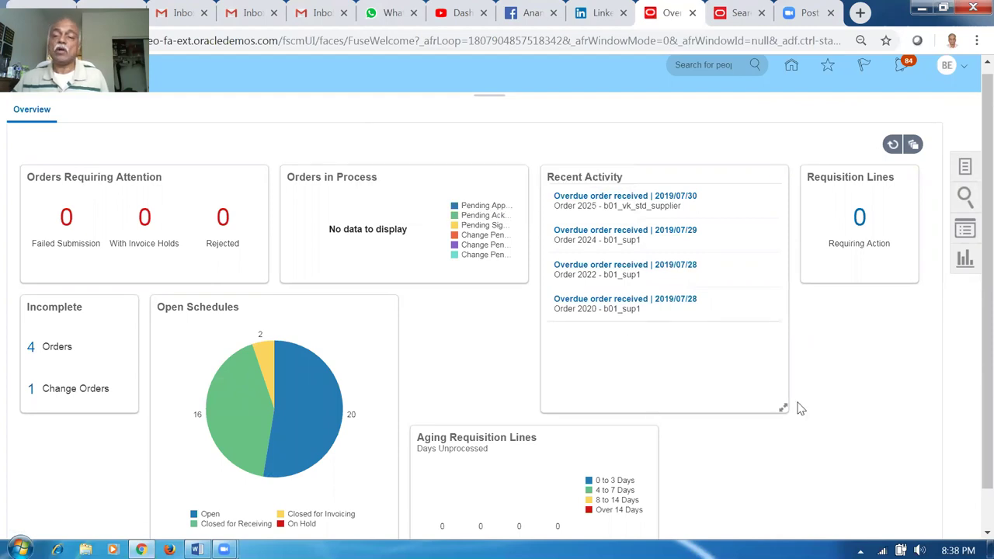
Go to the agreement management page and search for agreement 3009.
left_click(968, 168)
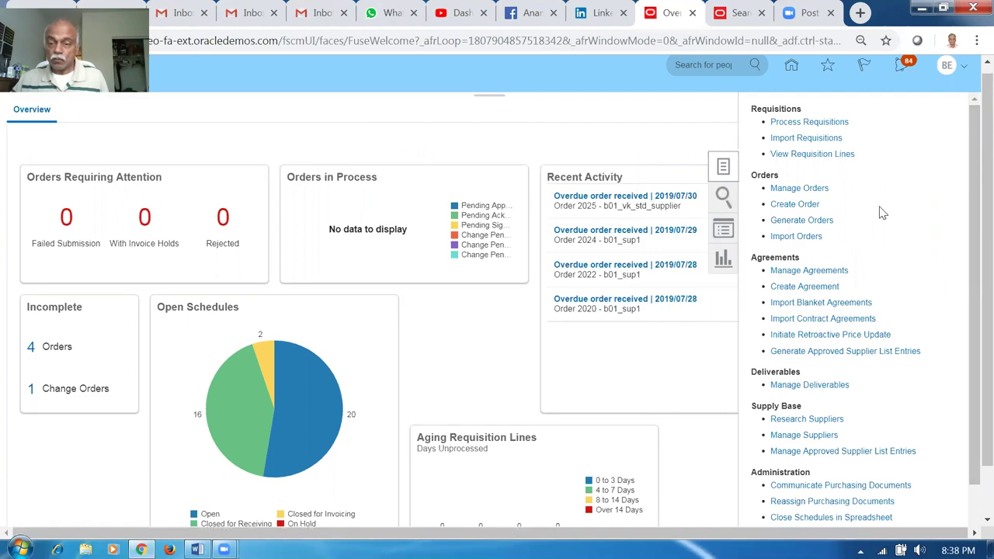
left_click(811, 274)
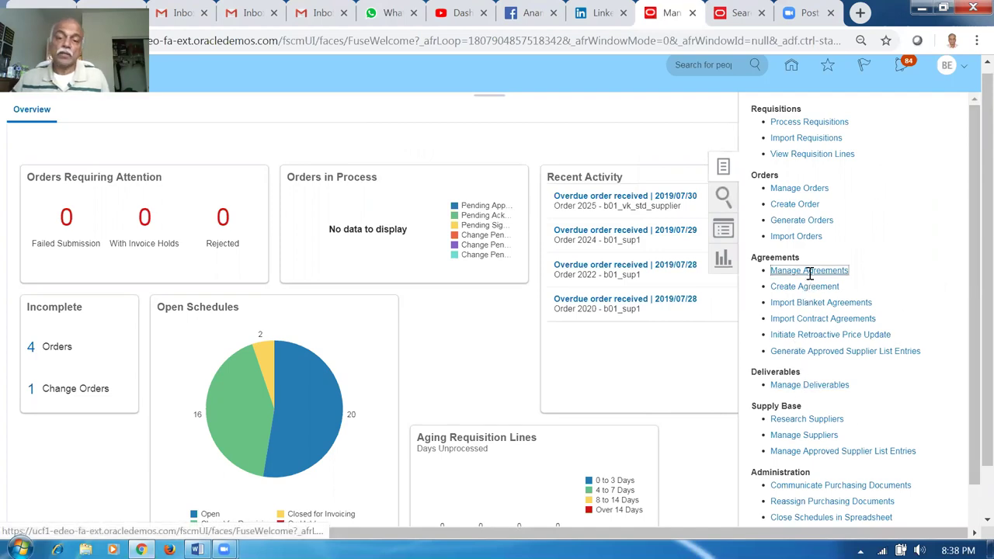
left_click(748, 267)
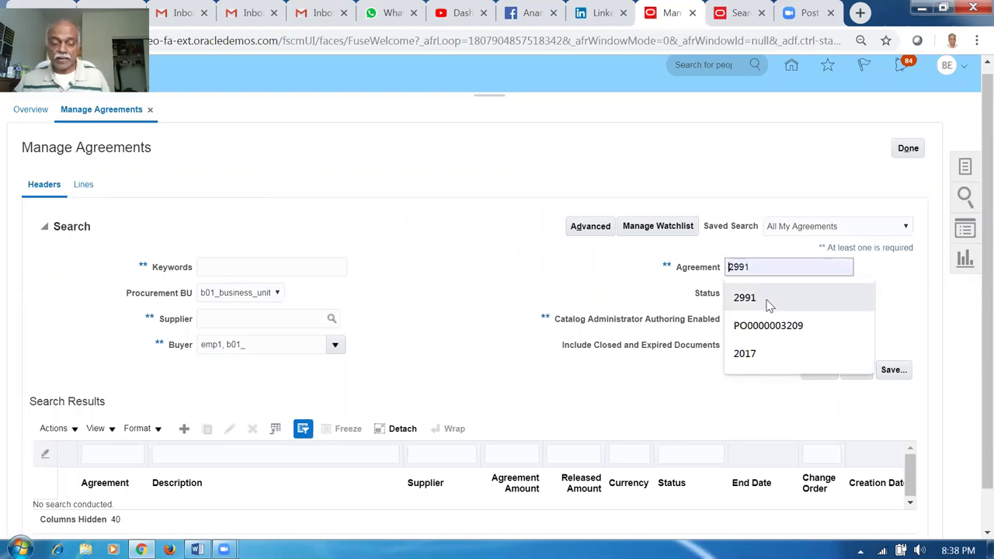
type("3009")
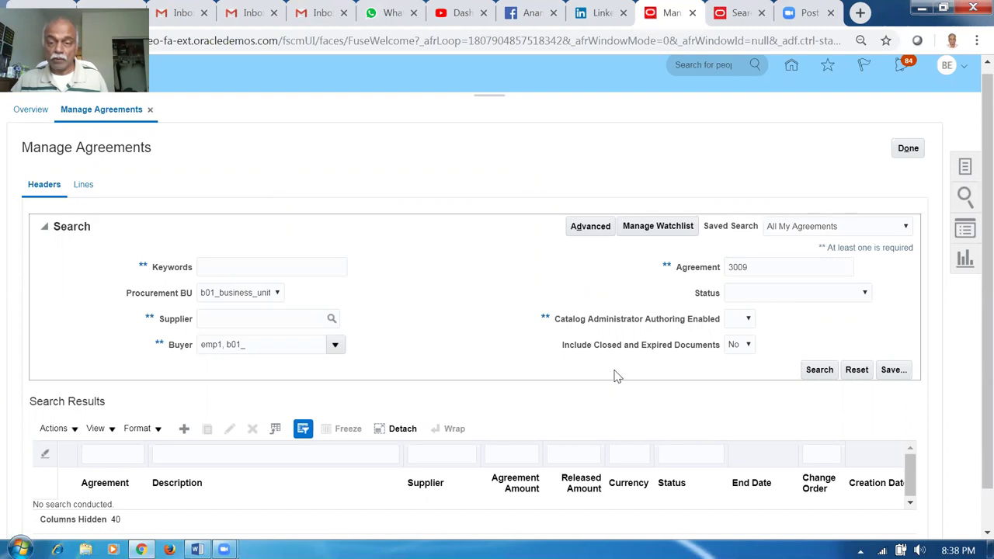
left_click(618, 378)
left_click(806, 372)
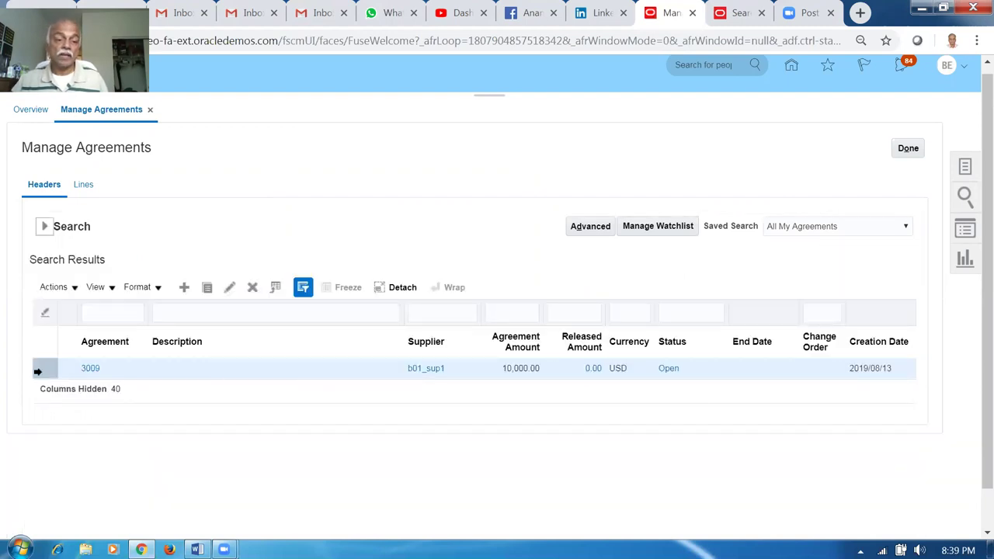
Start a change order on the found blanket purchase agreement and describe it as "More discounts".
left_click(51, 288)
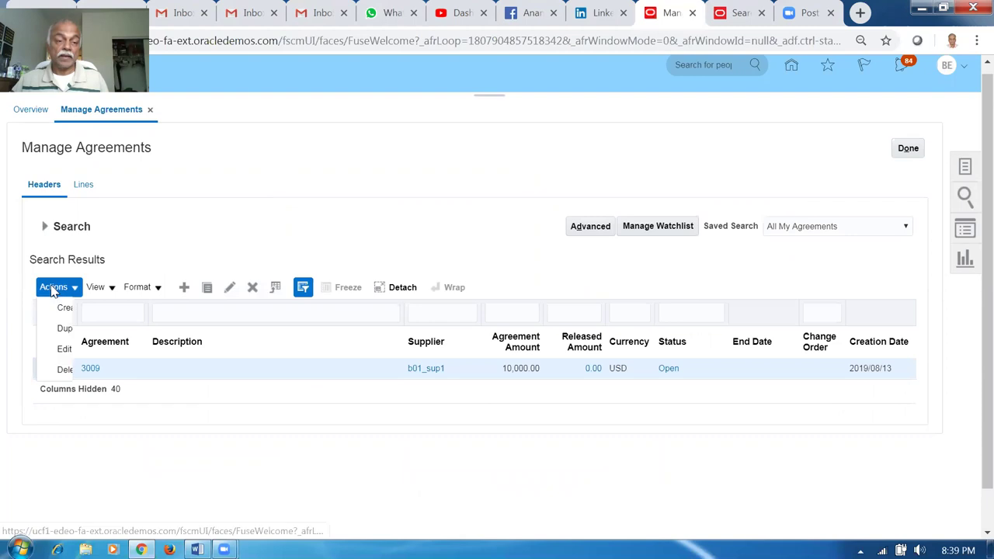
left_click(65, 349)
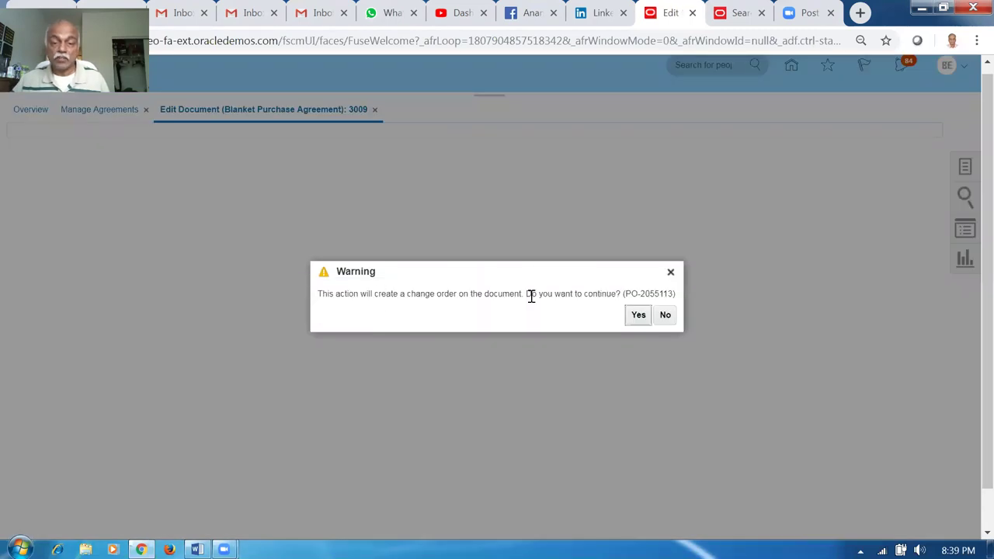
left_click(638, 315)
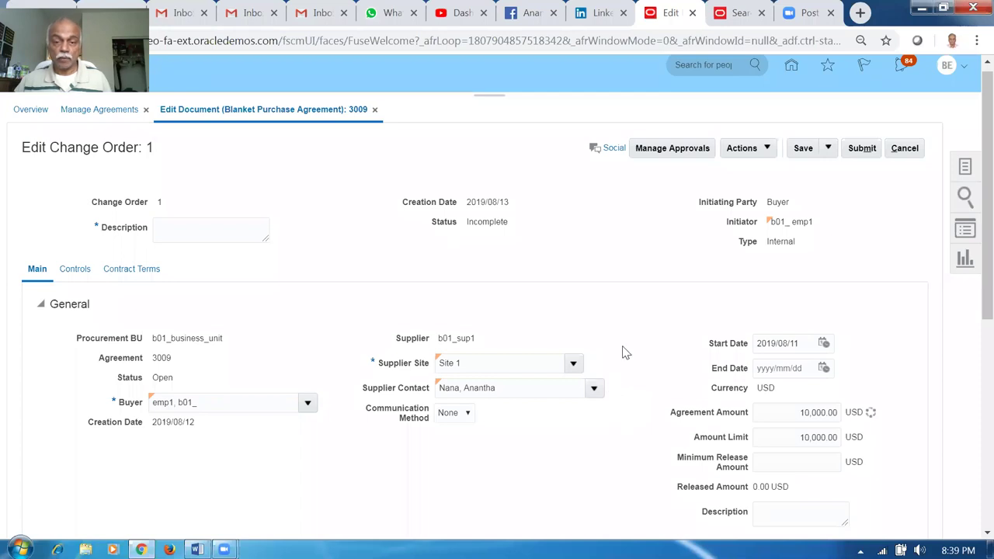
left_click(205, 228)
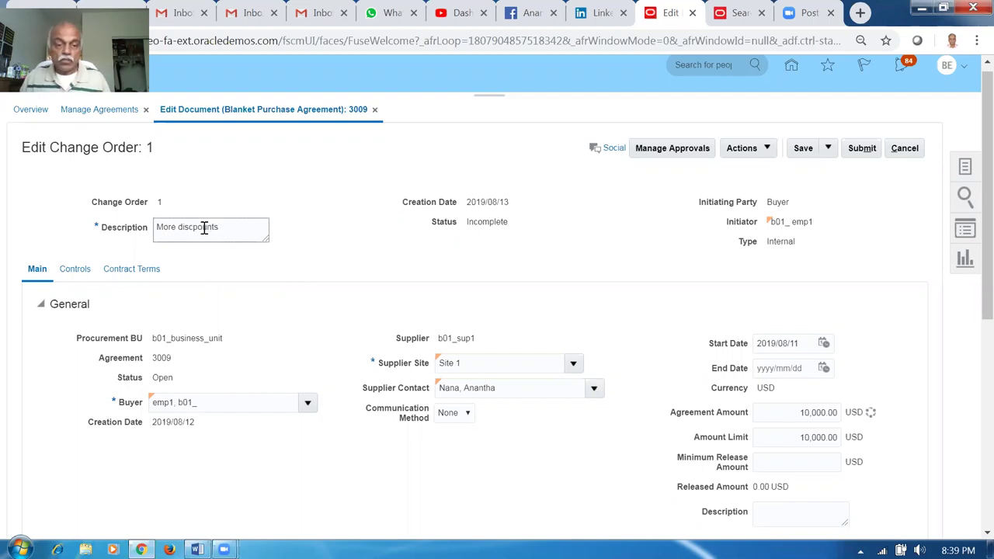
key("BackSpace")
key("BackSpace")
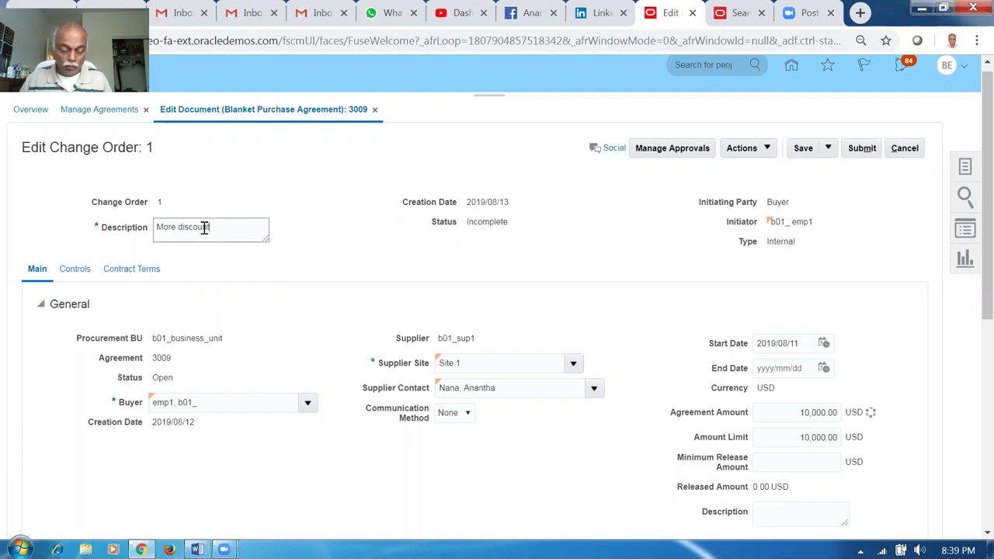
Open the agreement's b0110_first Item line for editing and set the first price break's discount to 30 percent.
scroll(297, 314, "down", 2)
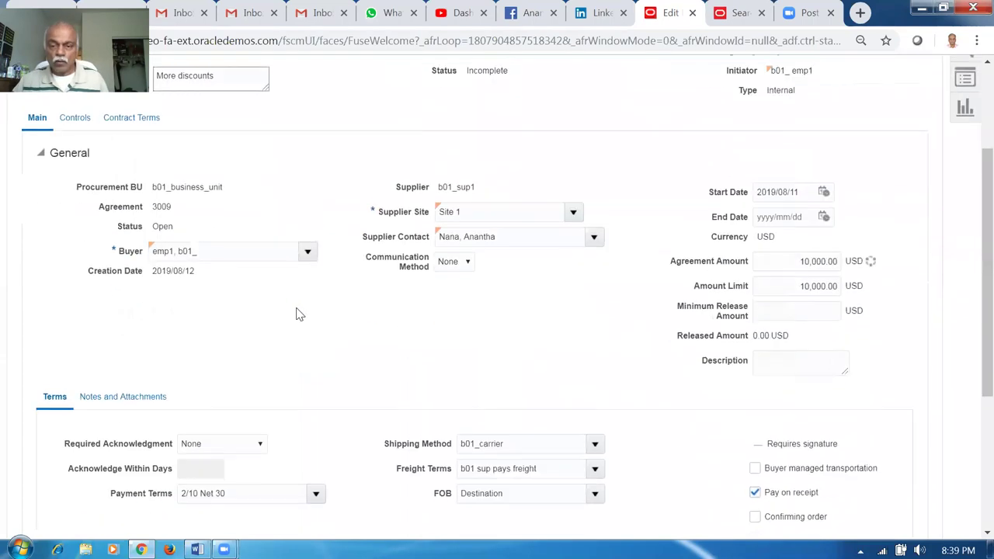
scroll(298, 314, "down", 3)
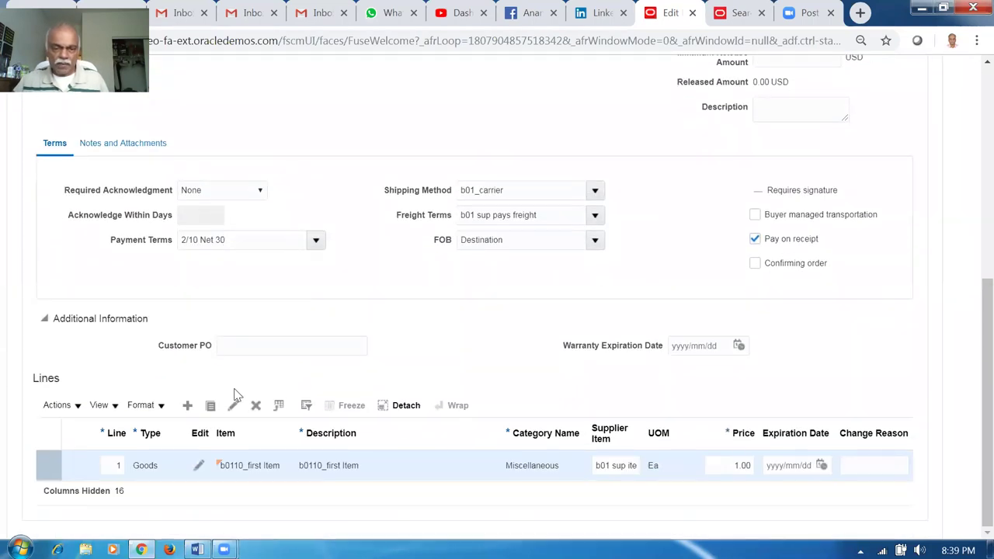
left_click(200, 469)
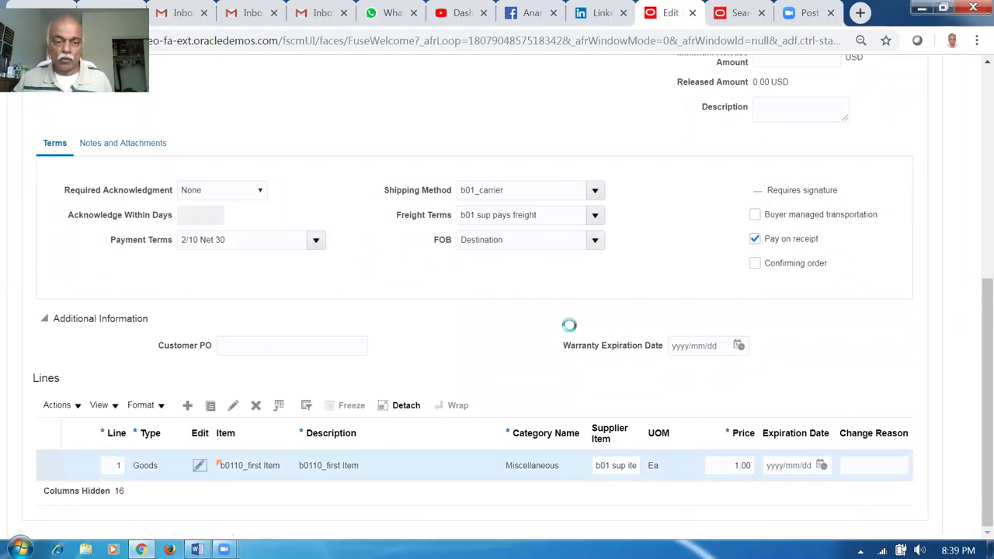
scroll(569, 332, "down", 2)
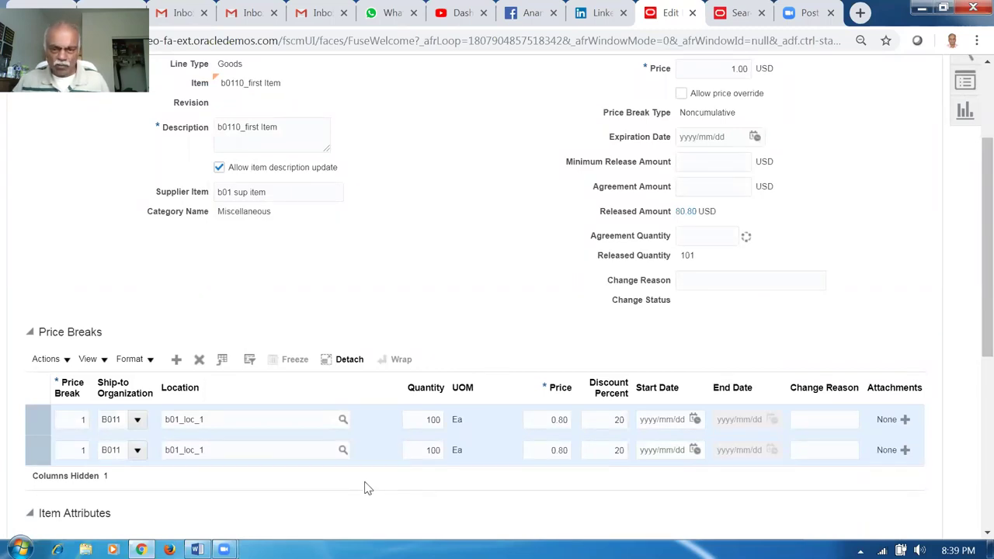
left_click(38, 455)
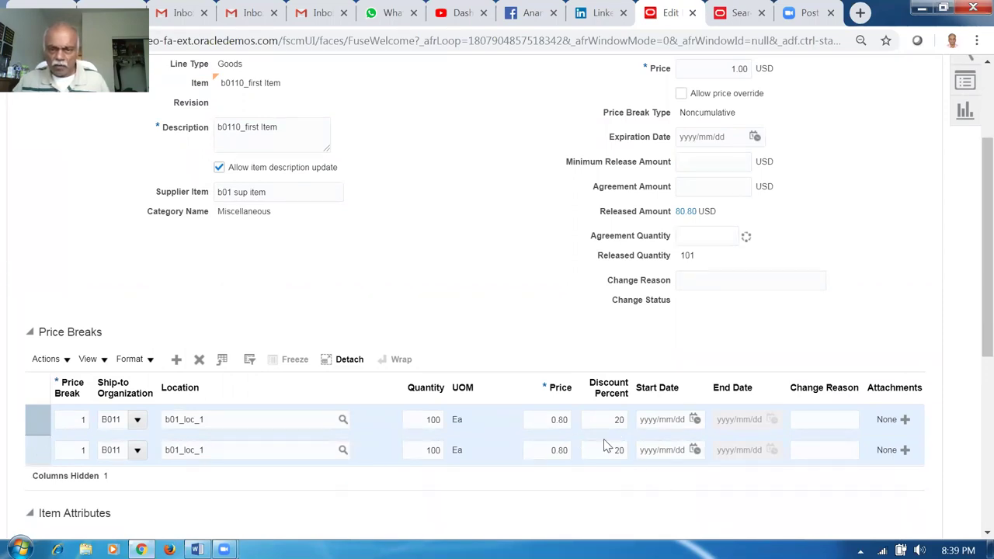
left_click(614, 423)
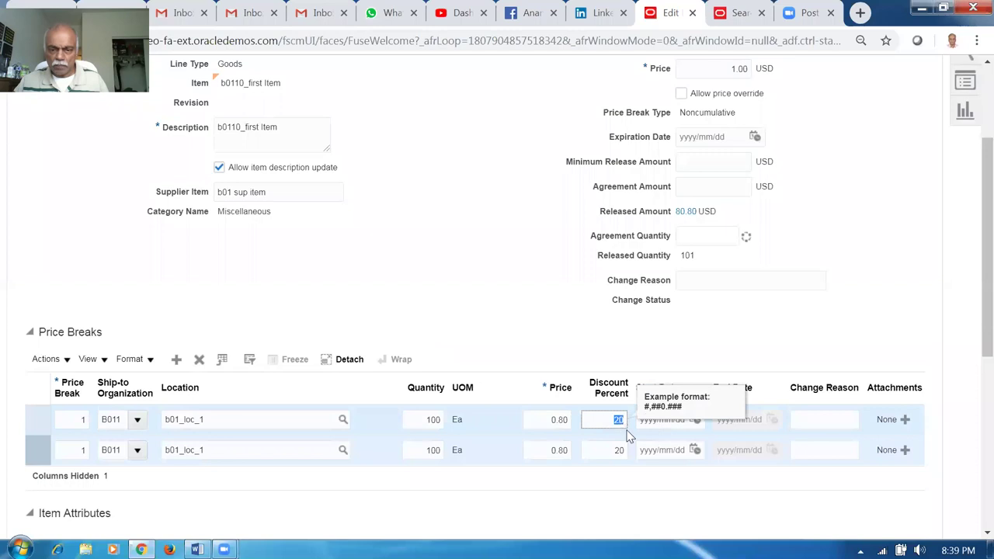
type("30")
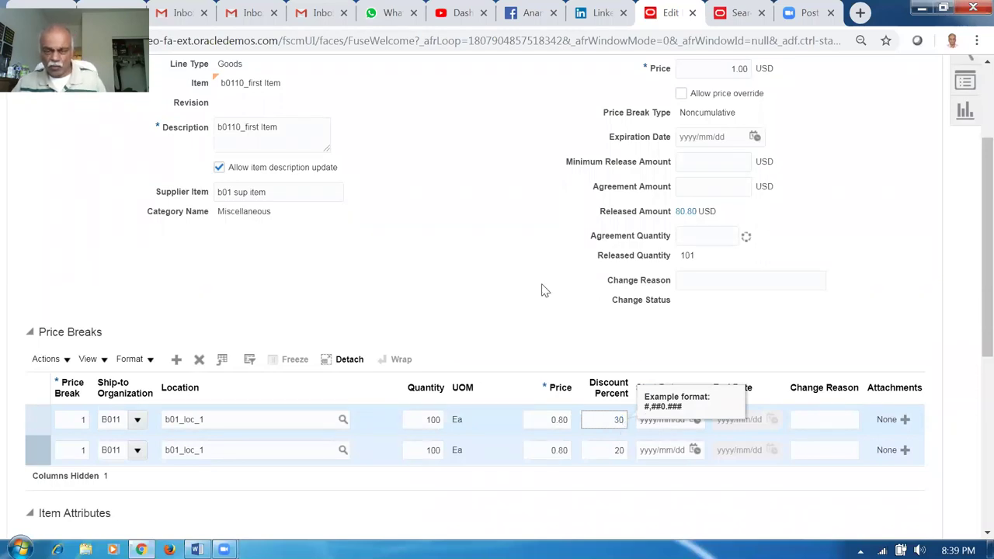
left_click(575, 462)
Set the second price break's discount to 30 percent.
left_click(617, 452)
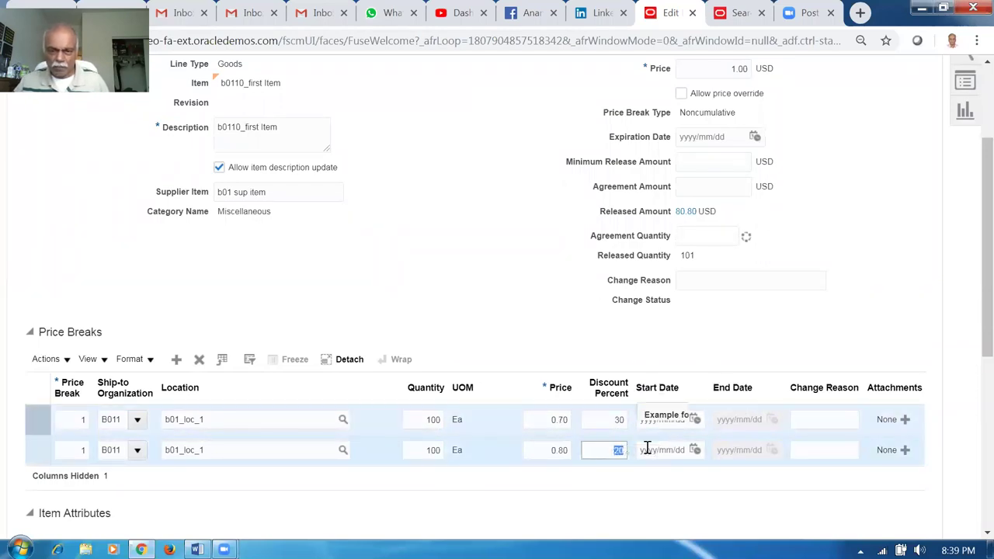
type("3")
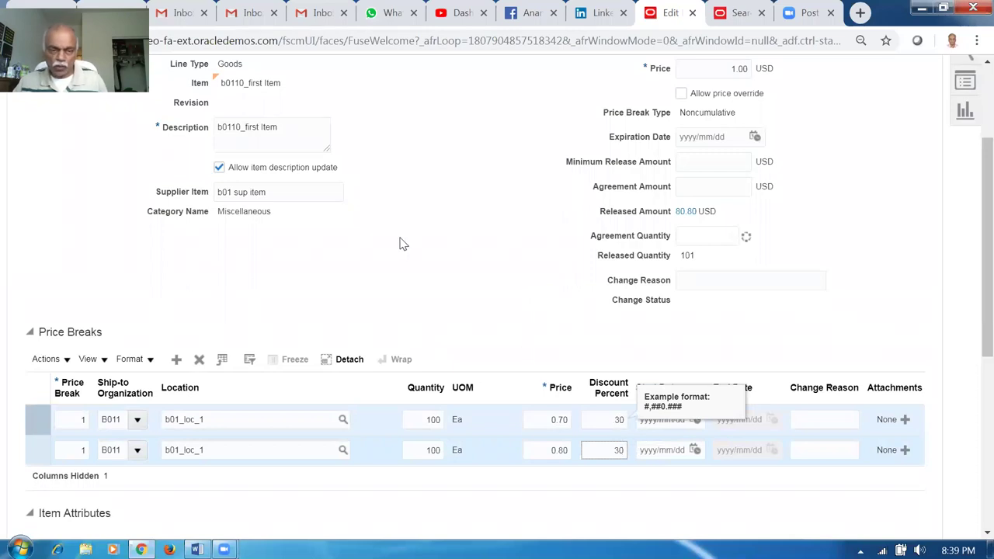
type("0")
left_click(436, 316)
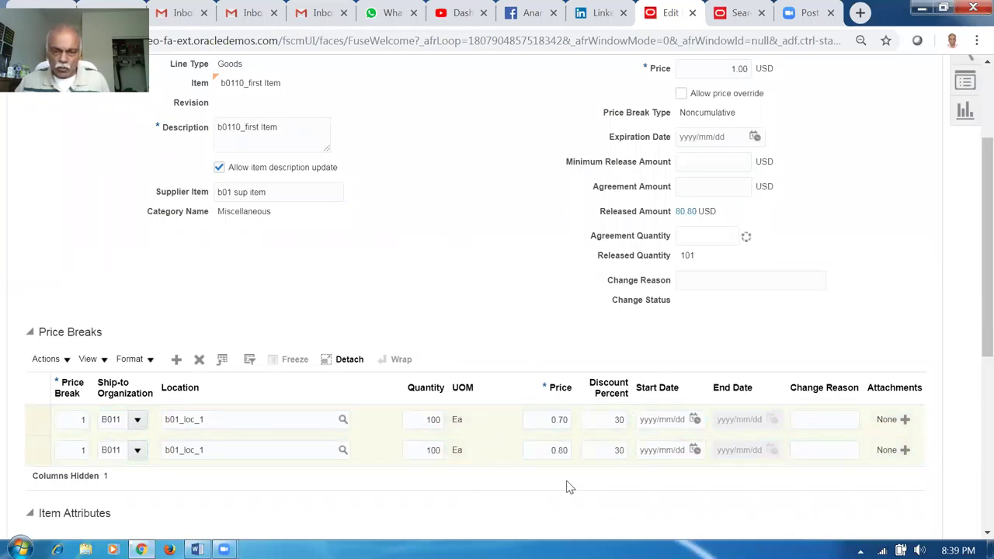
left_click(553, 418)
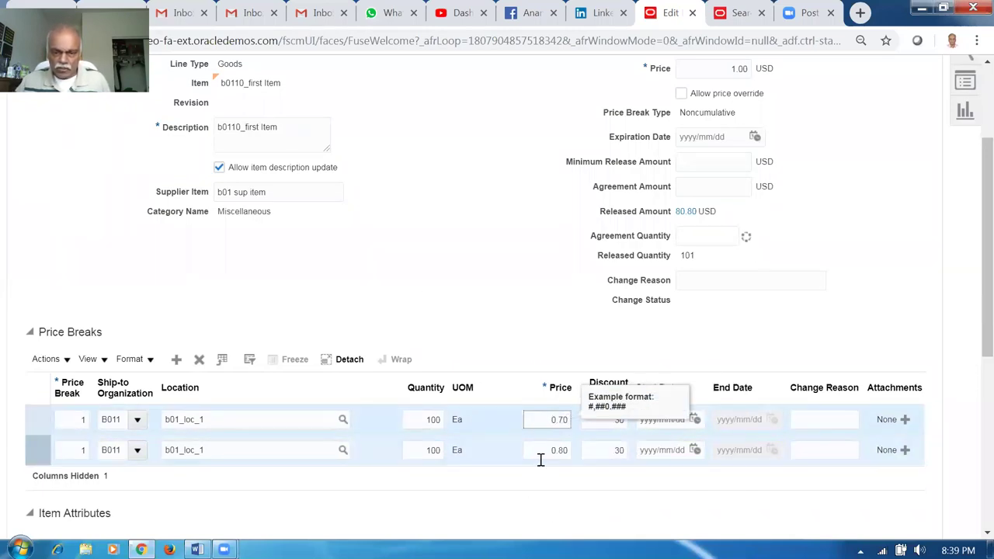
left_click(544, 347)
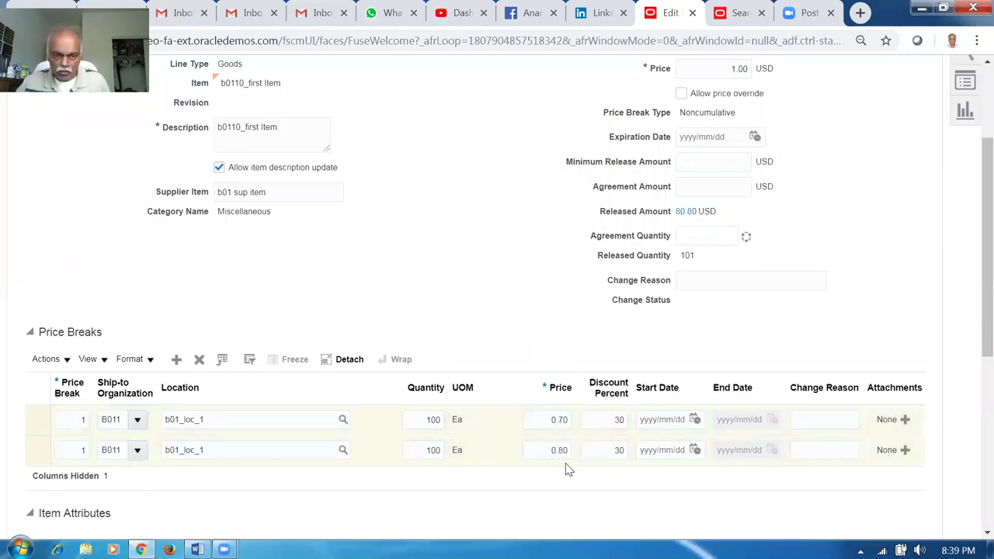
Try to delete the duplicate price break row from the agreement line.
left_click(31, 451, "shift")
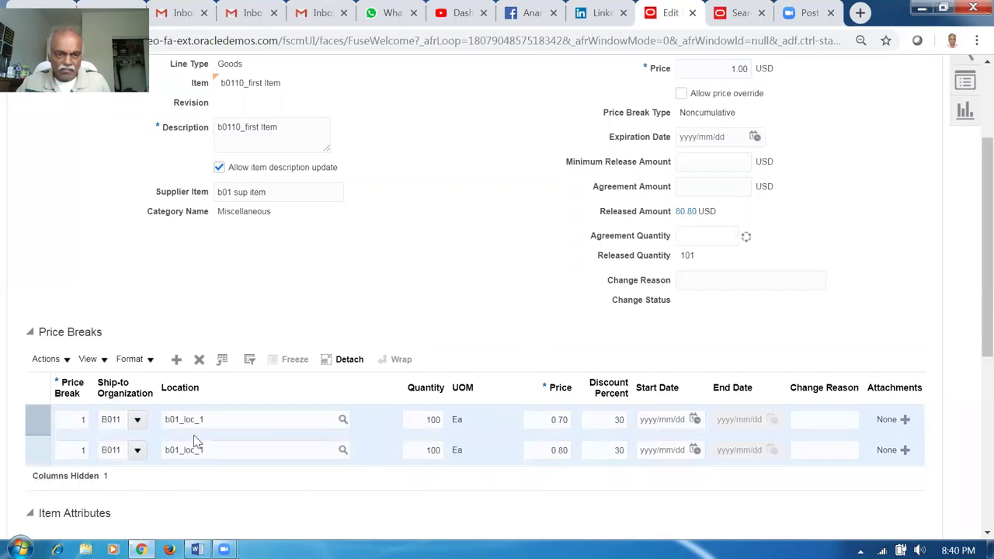
left_click(199, 359)
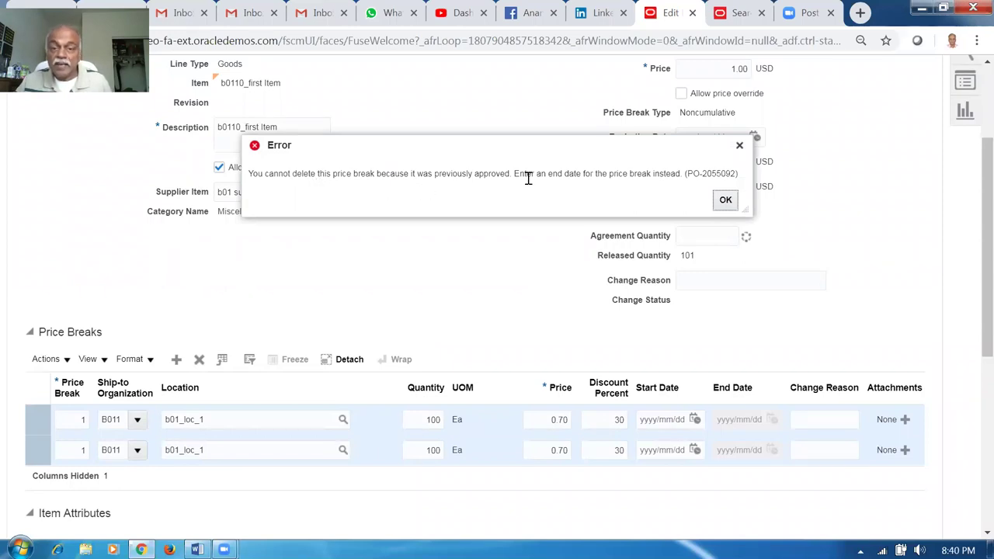
left_click(725, 201)
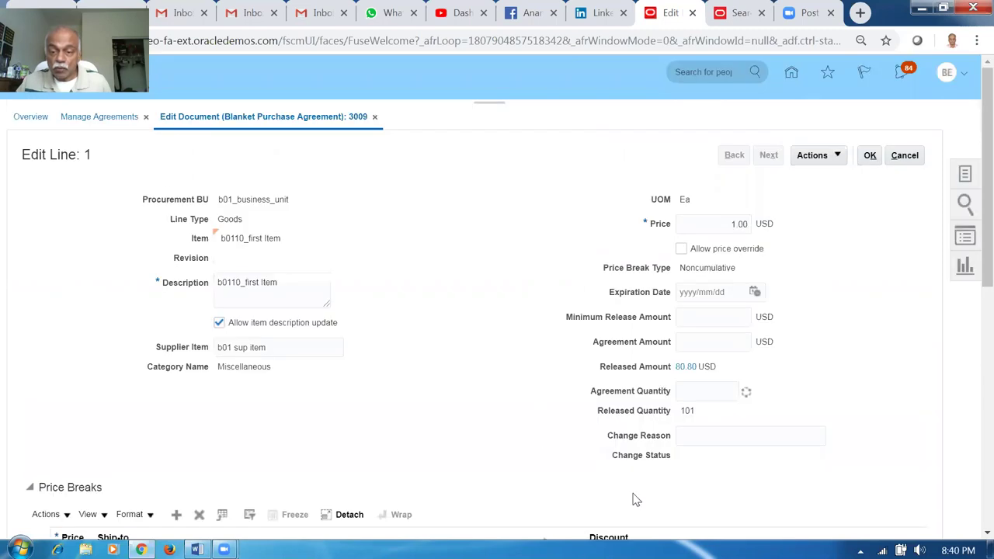
scroll(462, 307, "down", 3)
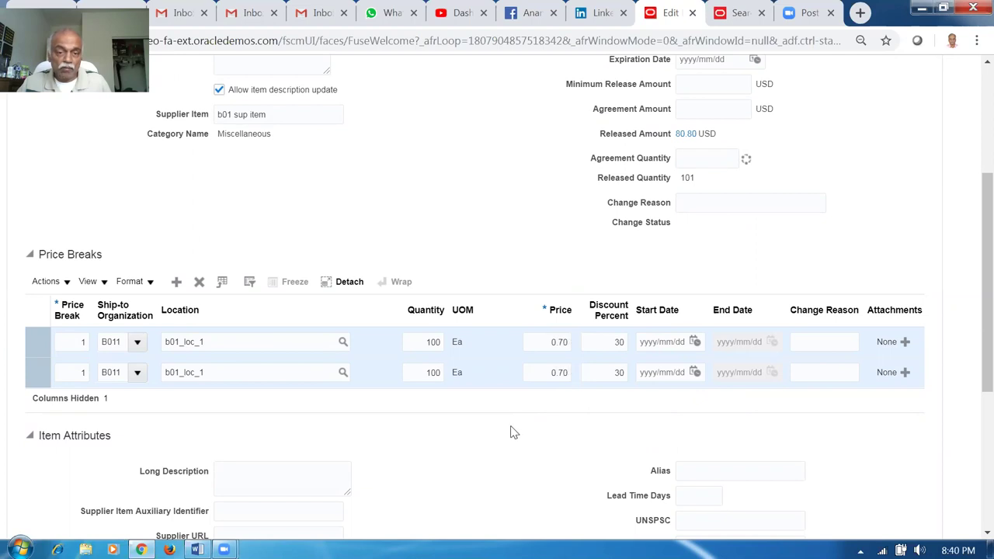
scroll(466, 301, "down", 3)
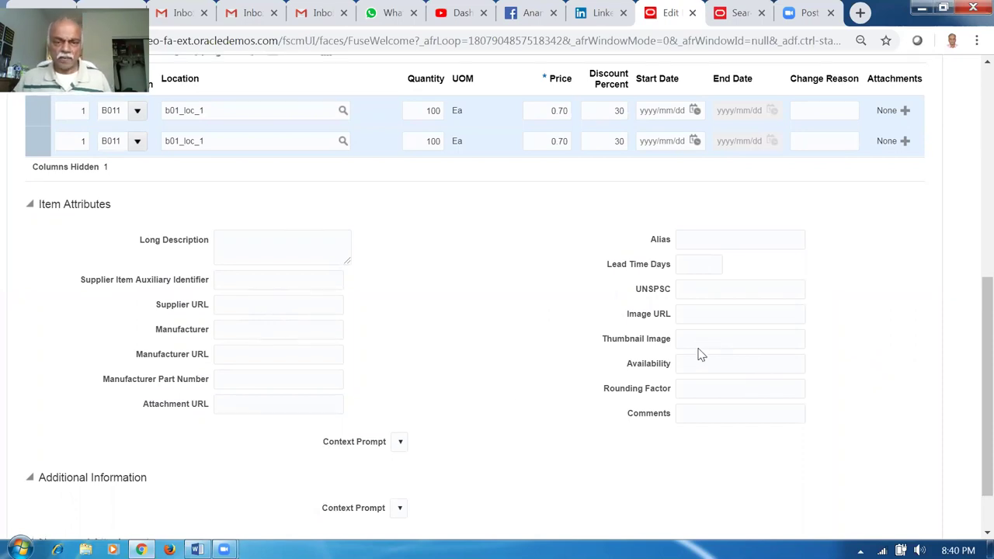
scroll(699, 355, "up", 10)
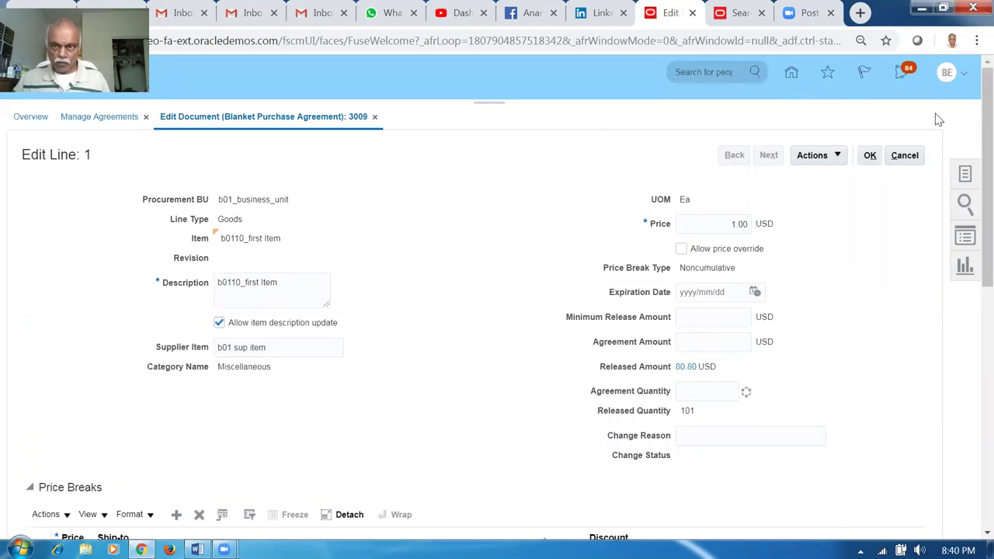
Accept the line edits and set the agreement's retroactive pricing to initiate upon agreement approval, reprice open orders only and communicate price updates.
left_click(870, 155)
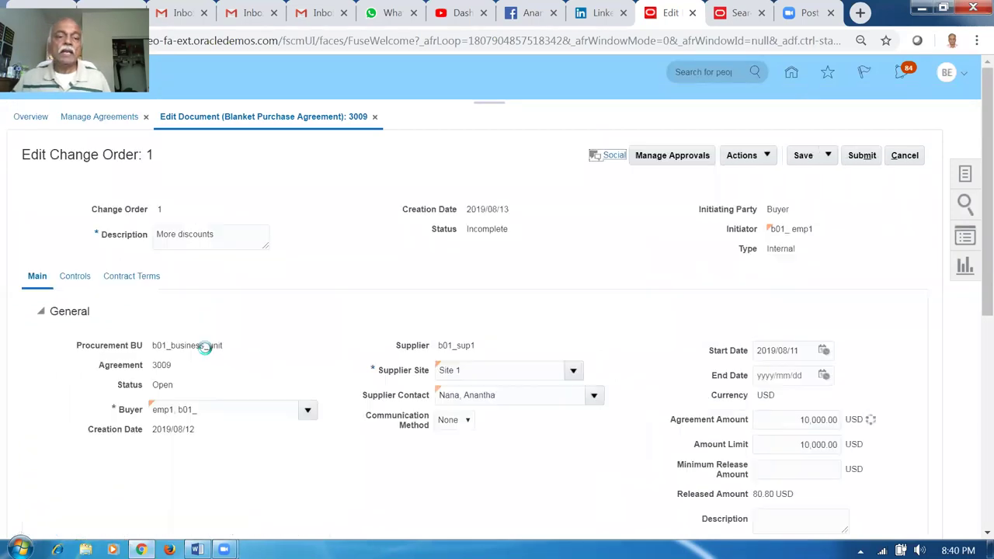
left_click(75, 279)
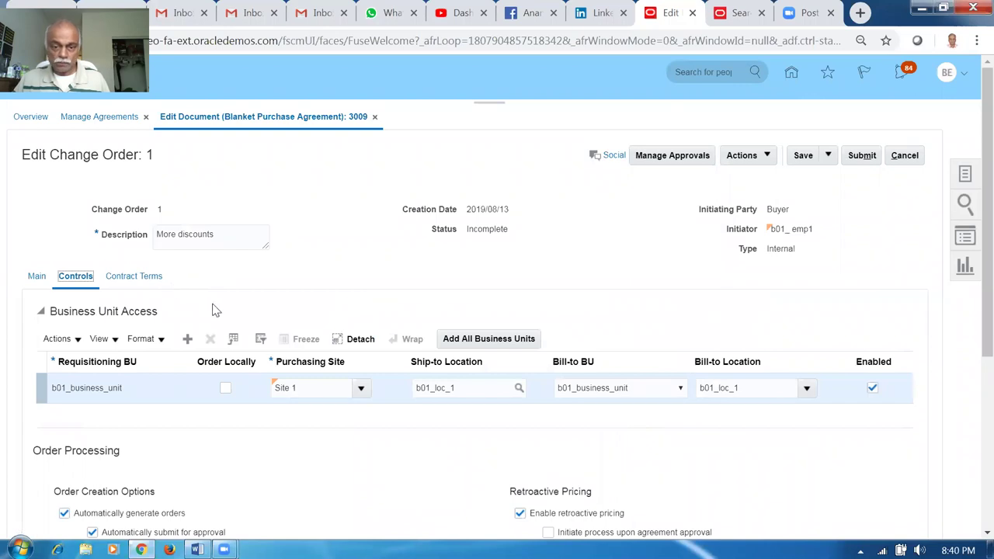
scroll(340, 435, "down", 3)
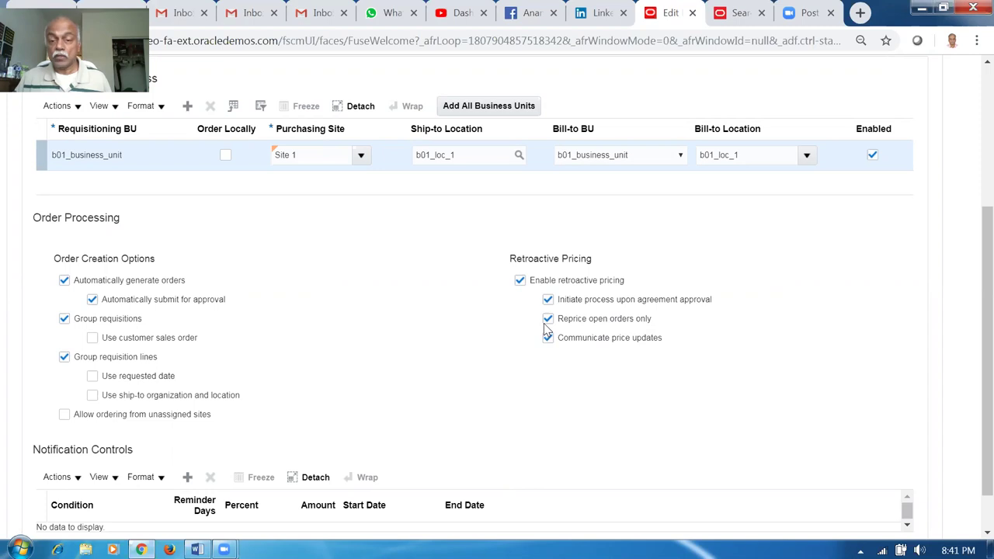
scroll(360, 370, "up", 3)
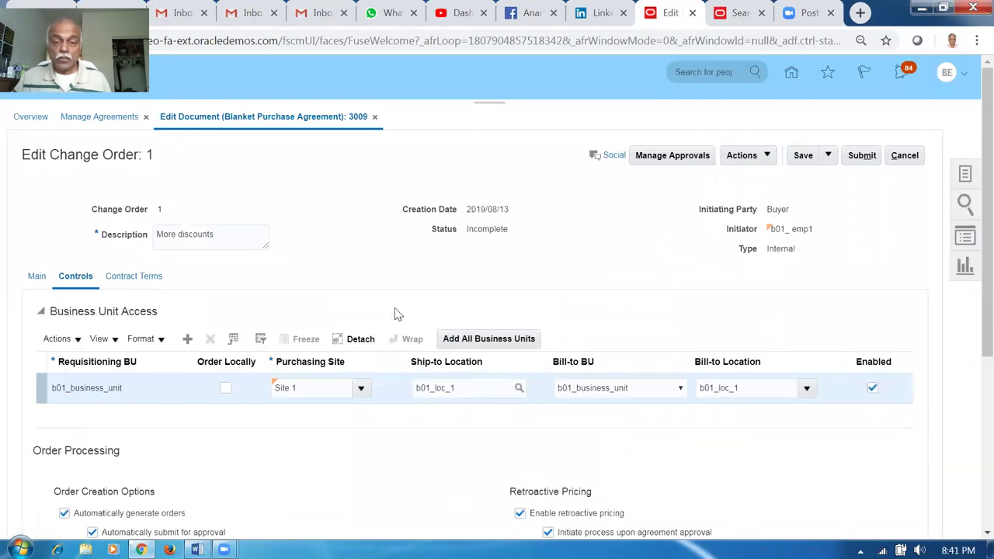
Submit the agreement's change order for approval and close the agreement management page.
left_click(862, 157)
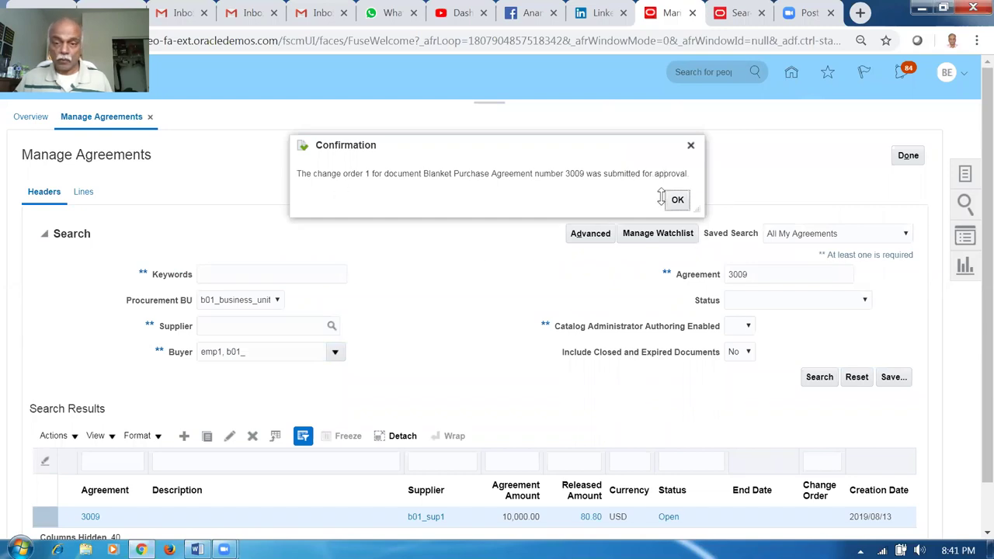
left_click(677, 201)
left_click(909, 156)
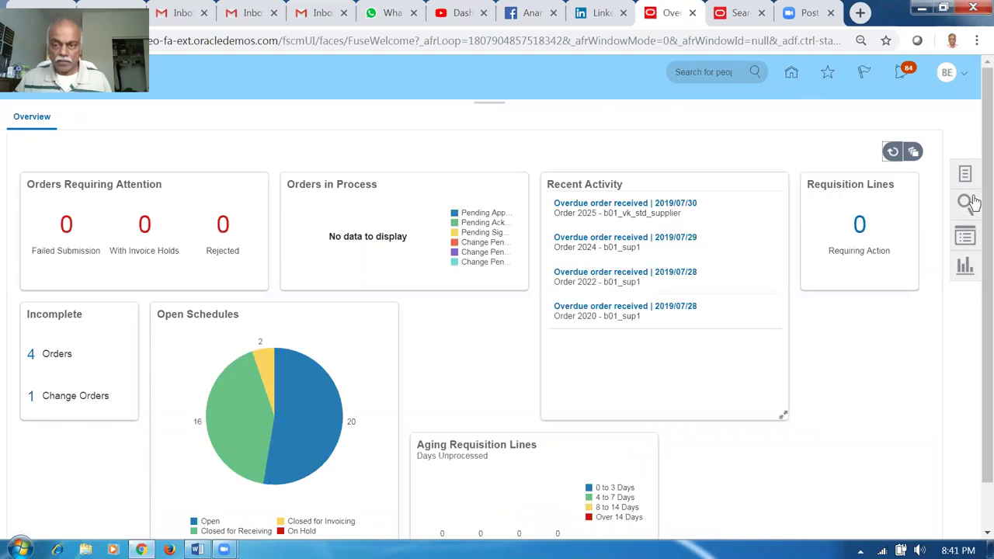
Reopen agreement management and search for the changed blanket purchase agreement by its agreement number.
left_click(966, 176)
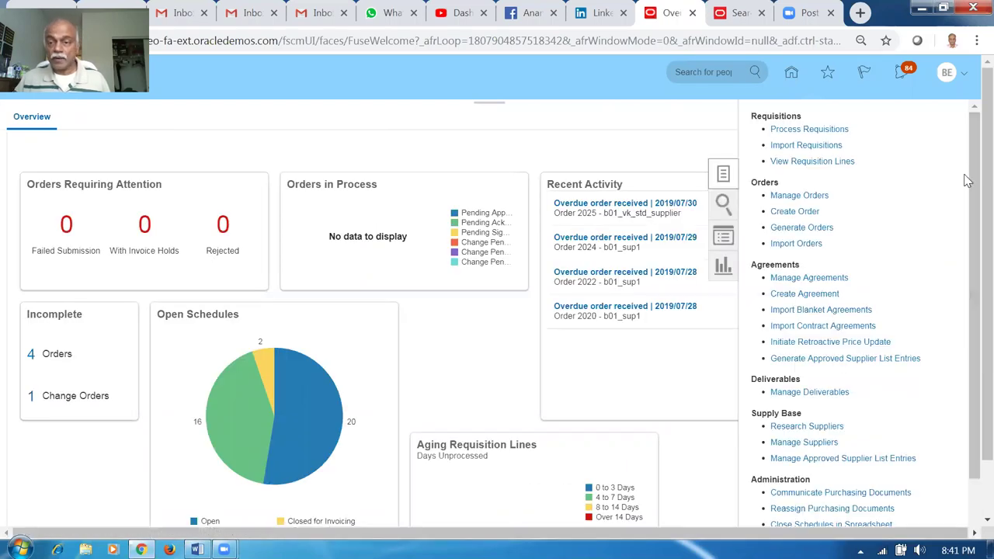
left_click(810, 278)
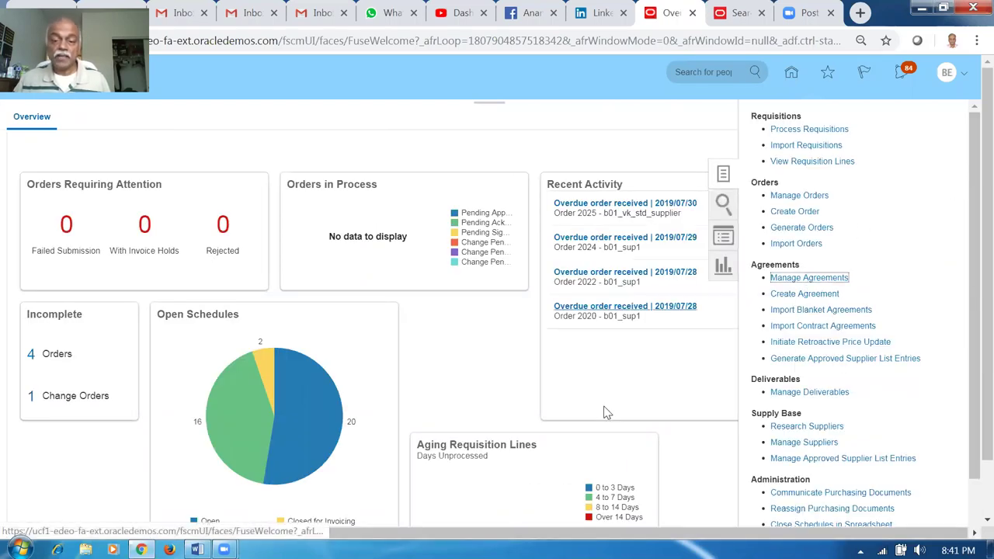
left_click(733, 275)
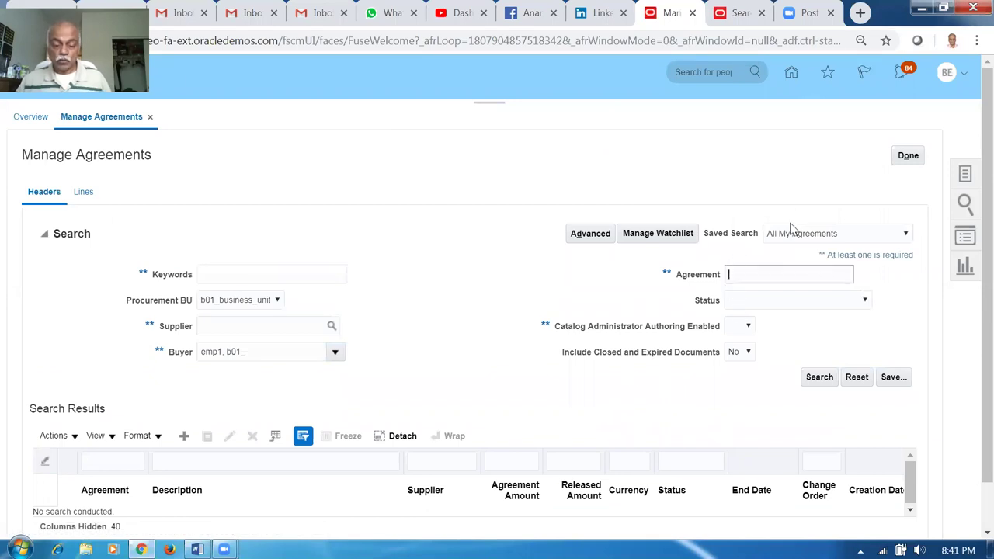
type("3009")
key("Tab")
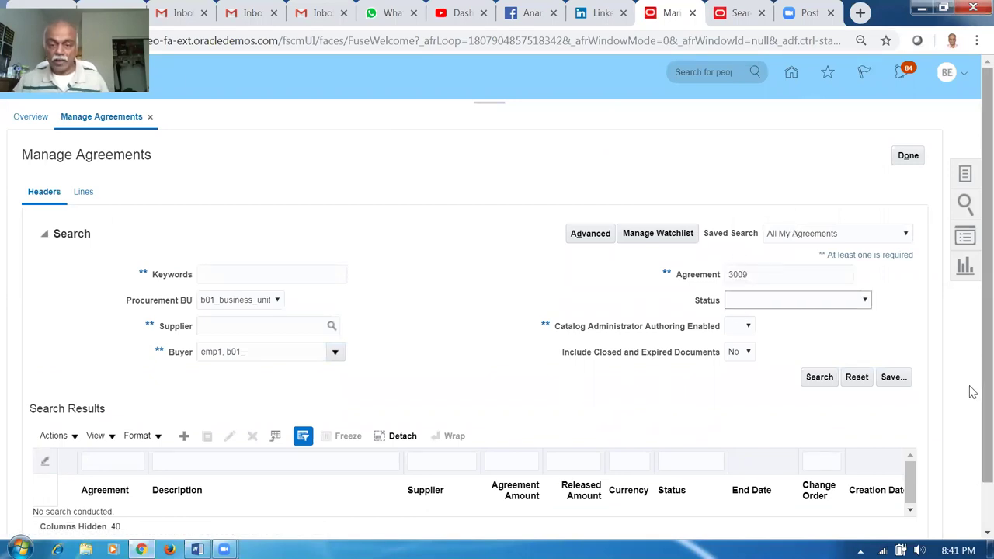
left_click(828, 380)
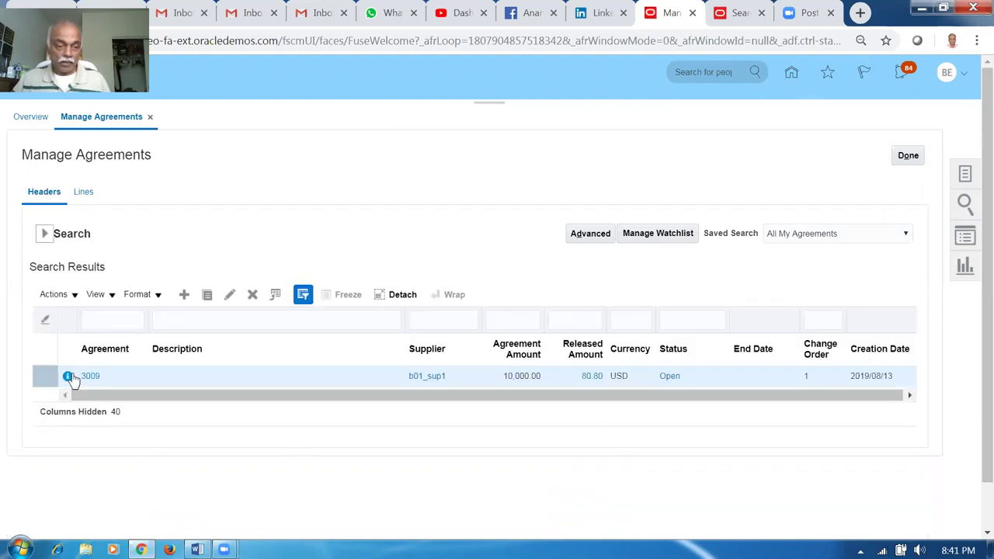
Read the change order notice on the found agreement, dismiss it and leave agreement management.
left_click(68, 378)
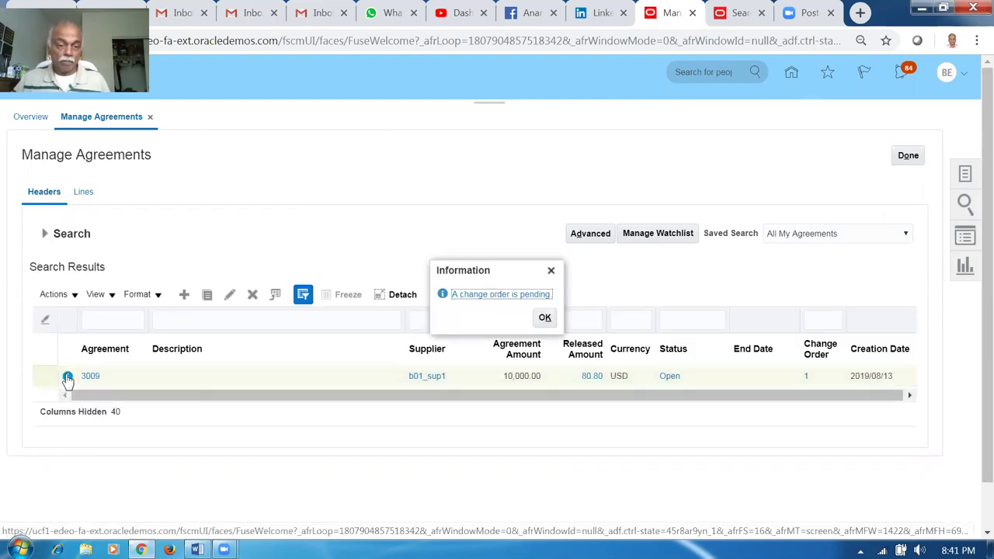
left_click(544, 319)
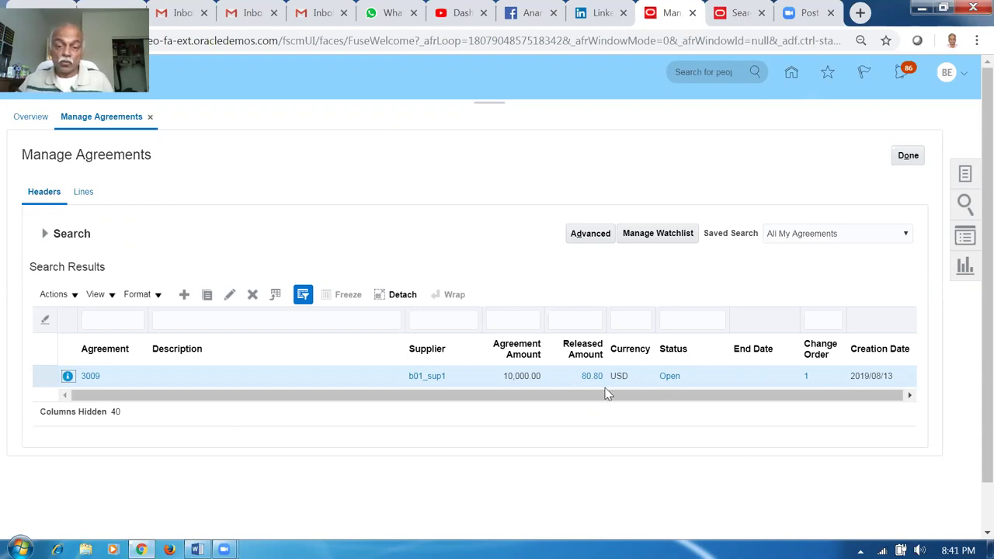
left_click(906, 163)
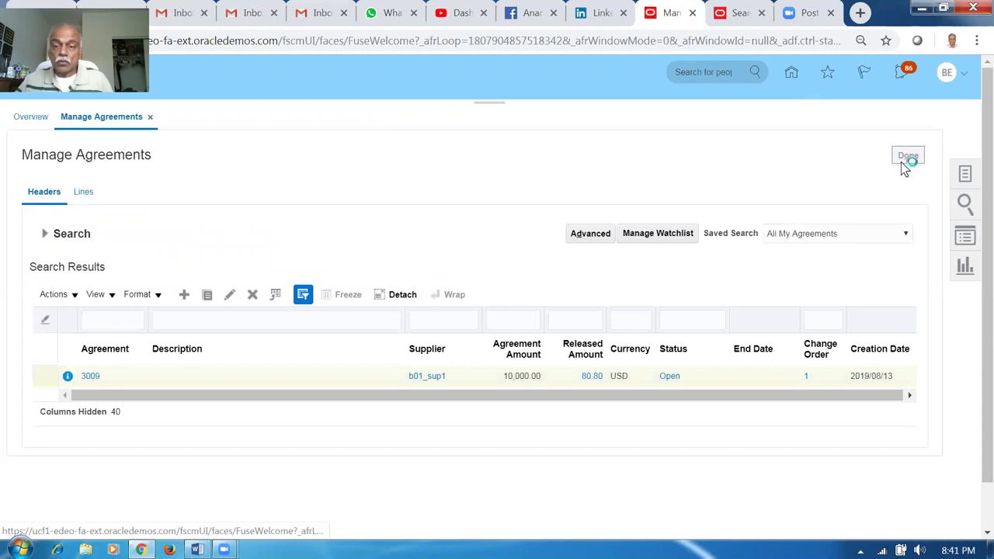
Open order management and search for the purchase order sourced from the agreement by its order number.
left_click(965, 175)
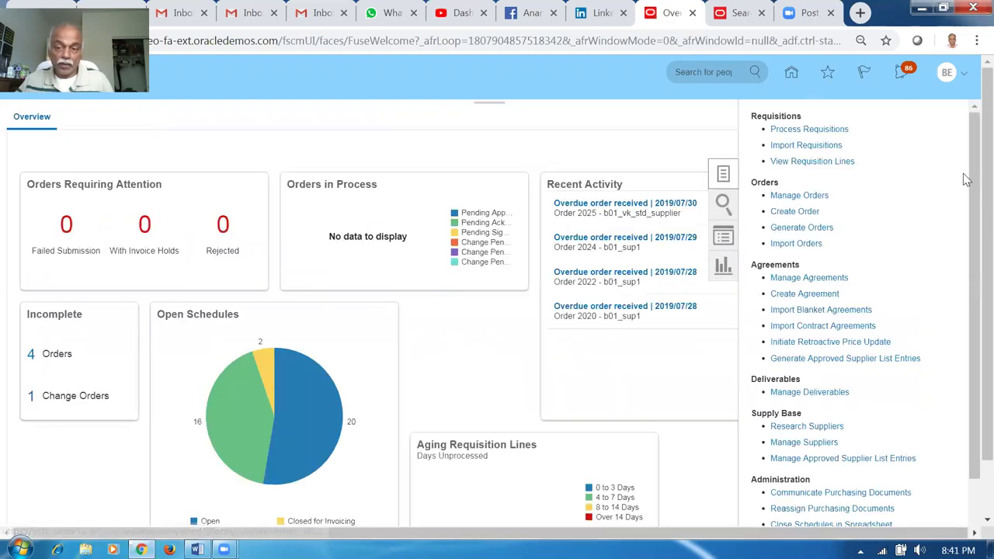
left_click(799, 197)
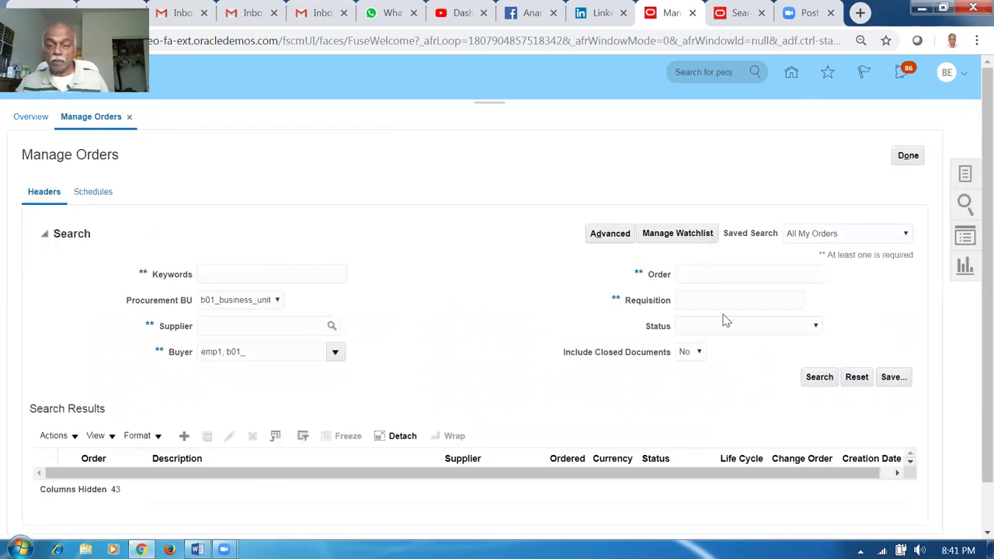
left_click(708, 272)
type("2031")
key("Tab")
left_click(831, 381)
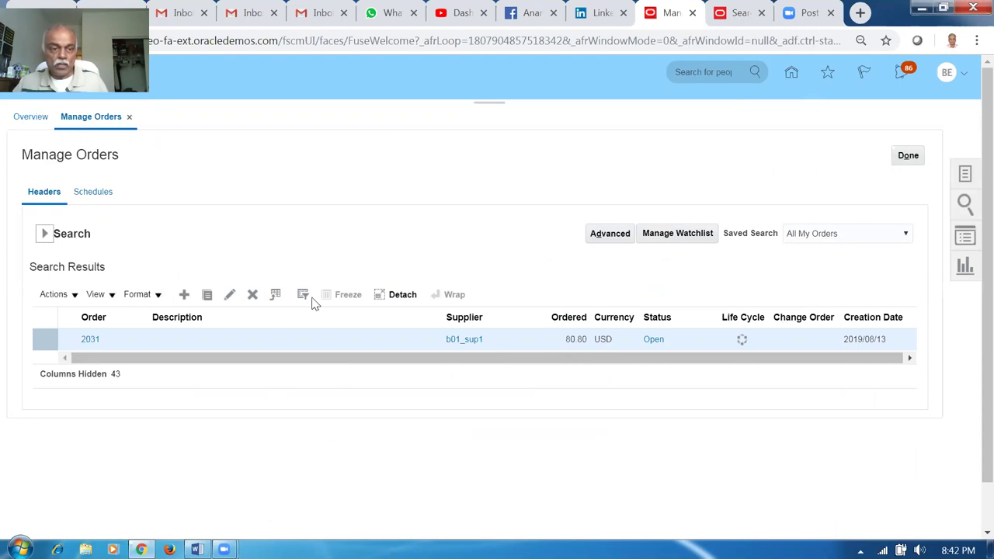
Rerun the order search with the same criteria and check the purchase order's change order notice.
left_click(45, 237)
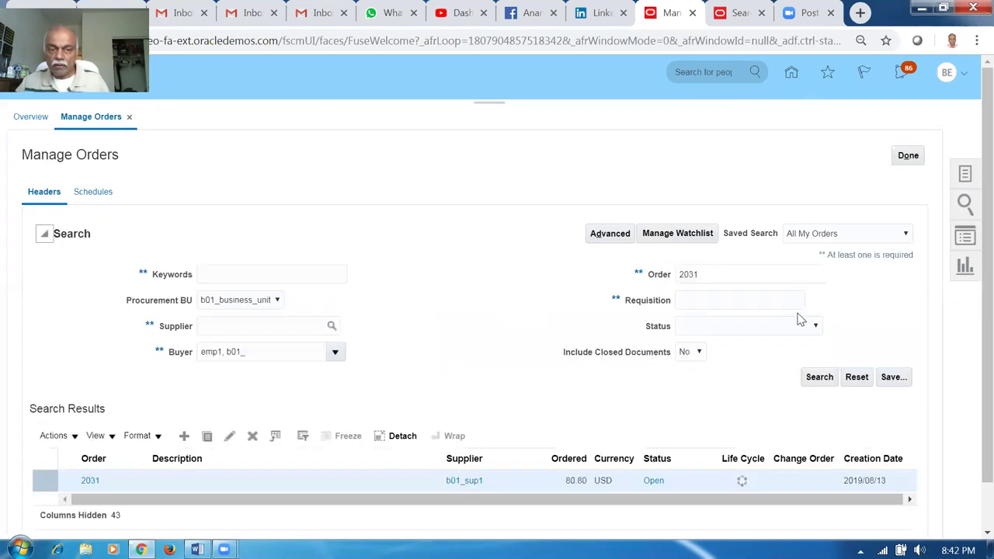
left_click(812, 384)
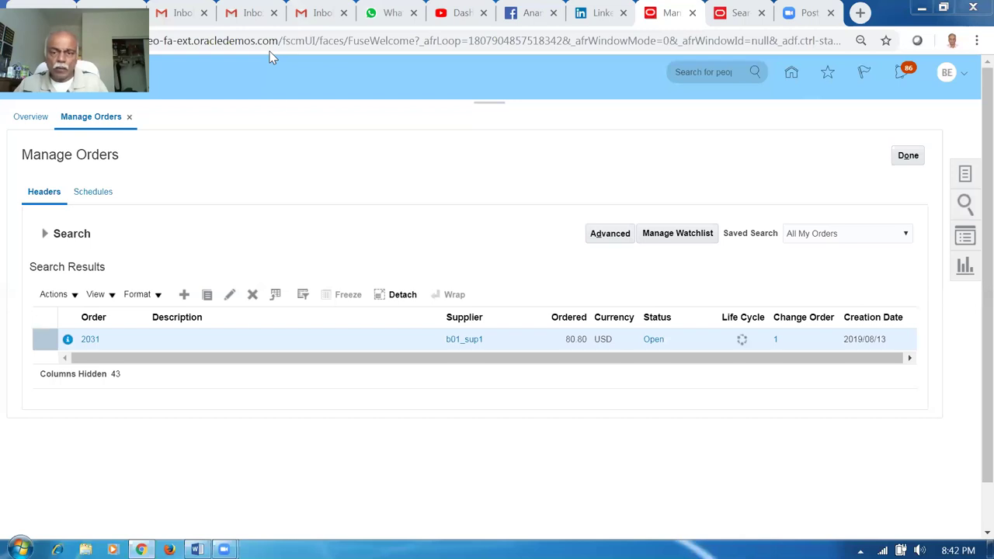
left_click(66, 341)
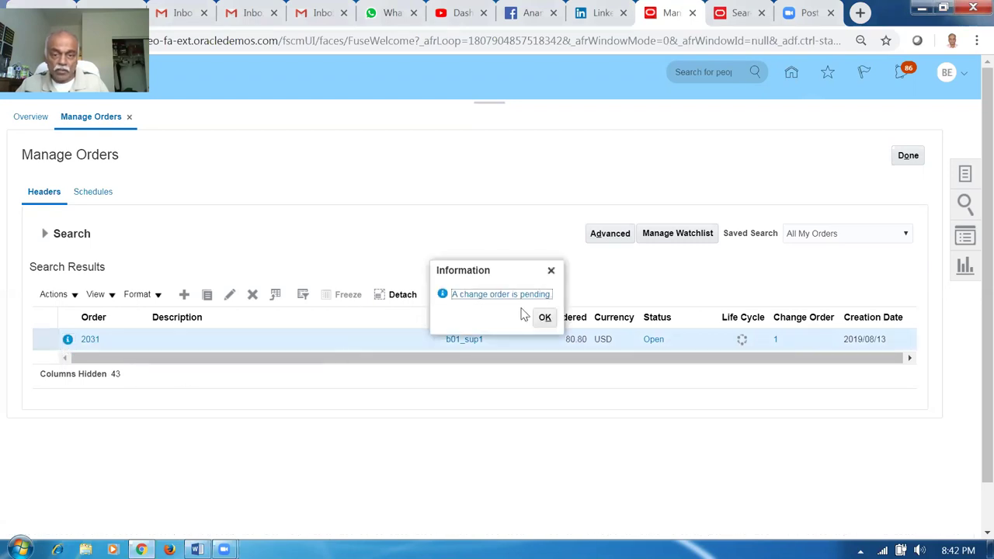
left_click(544, 319)
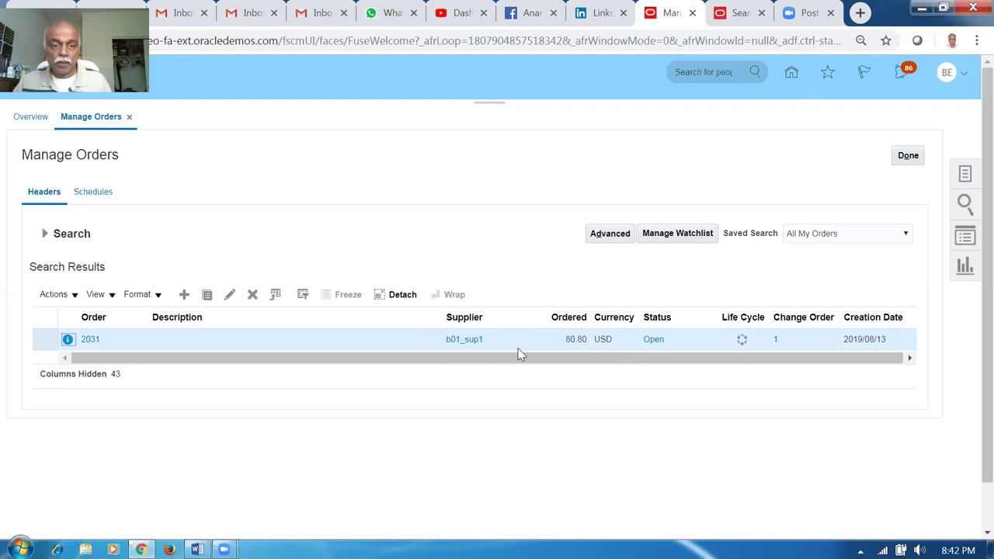
left_click(44, 233)
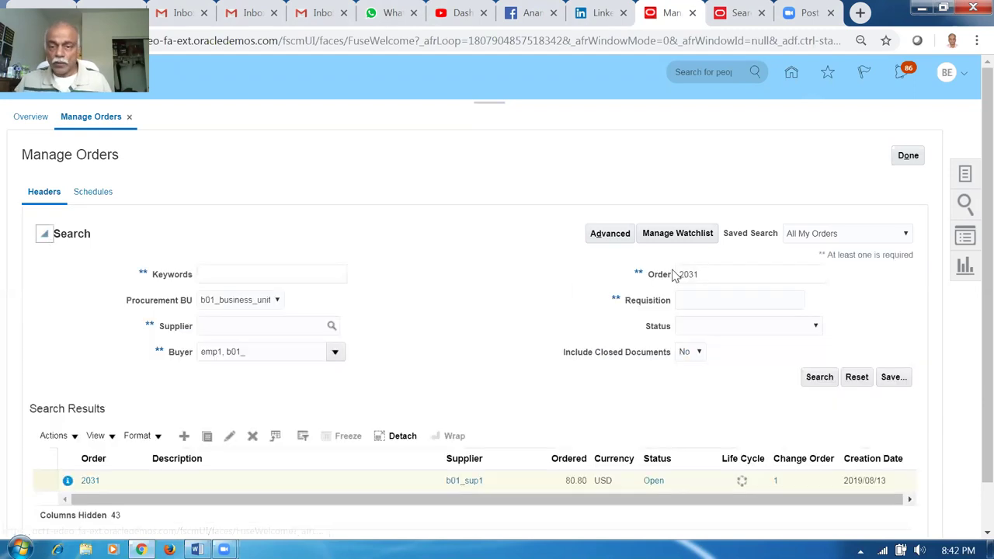
left_click(820, 378)
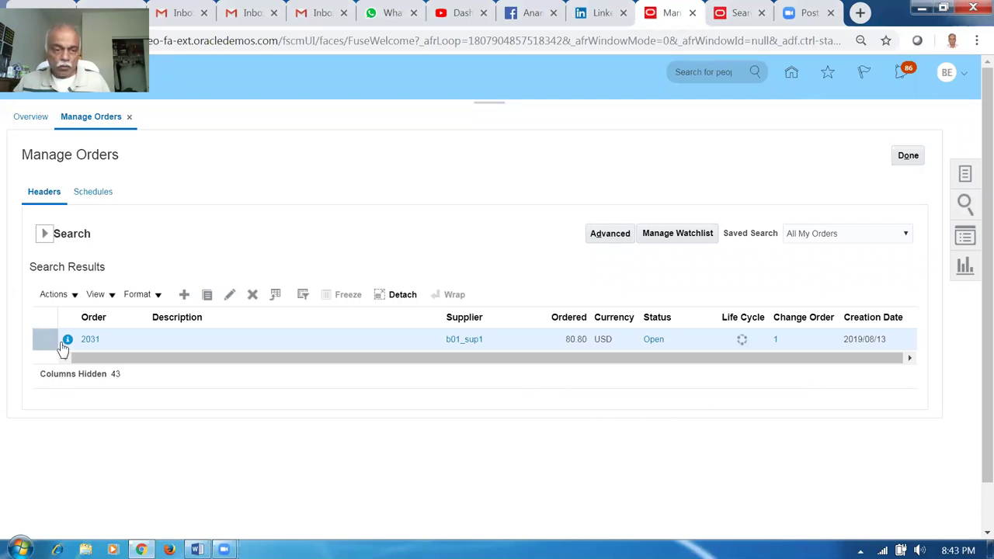
left_click(64, 344)
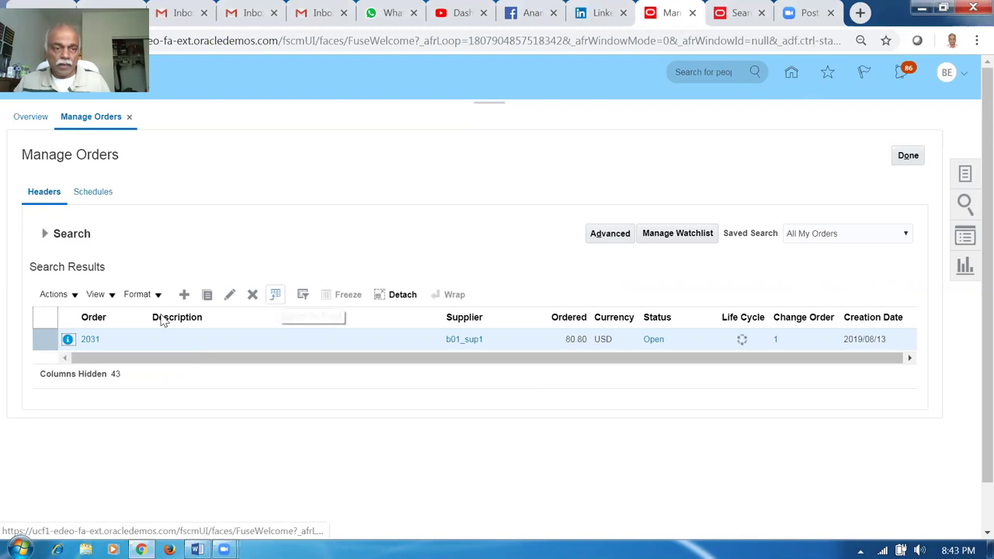
Open the found purchase order, examine its pending change order details and line price, and return to the order search.
left_click(90, 341)
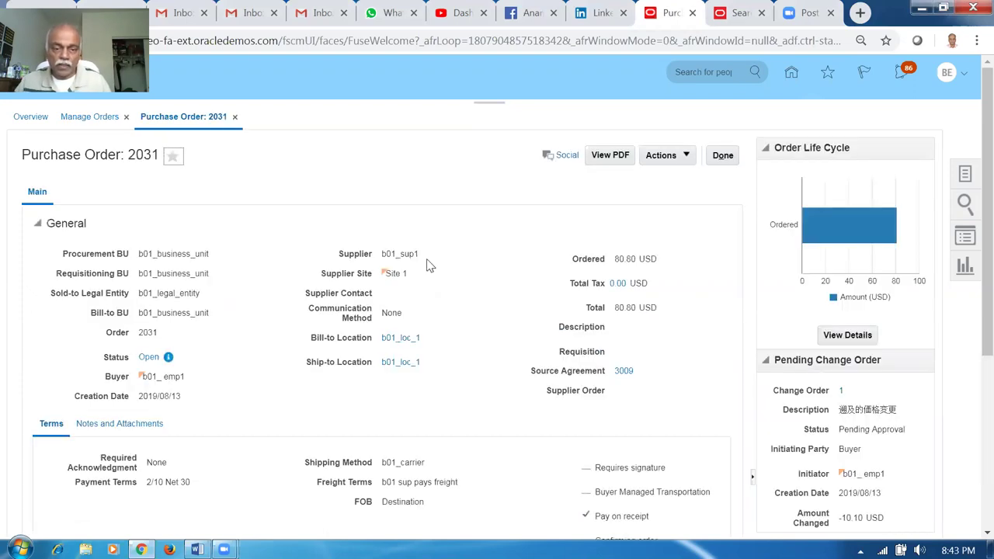
scroll(424, 264, "down", 3)
scroll(167, 213, "up", 1)
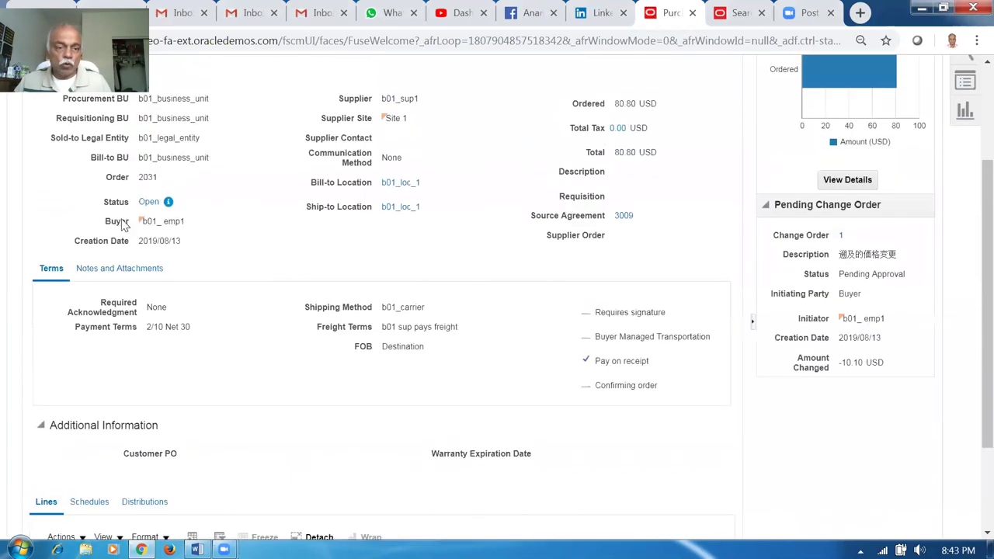
left_click(167, 205)
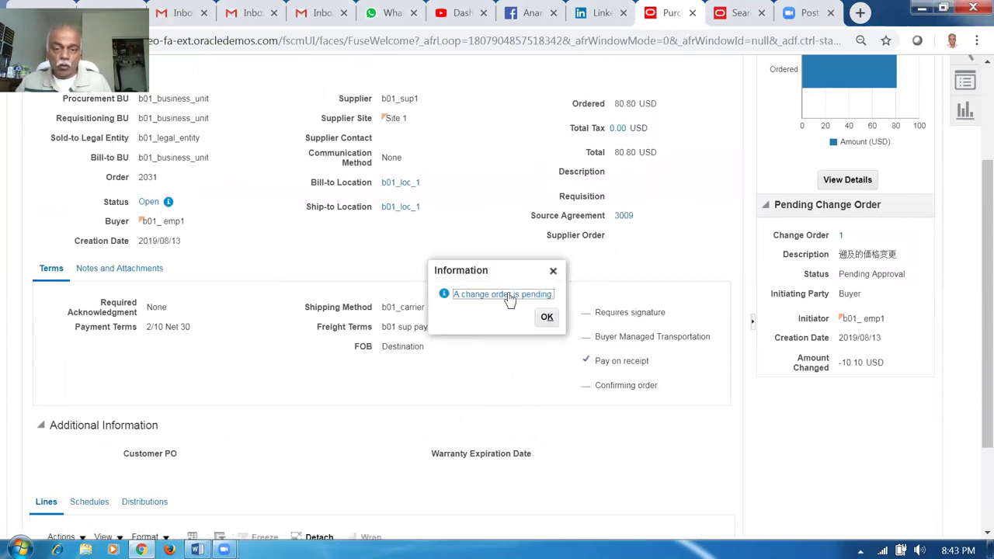
left_click(547, 321)
scroll(260, 356, "down", 2)
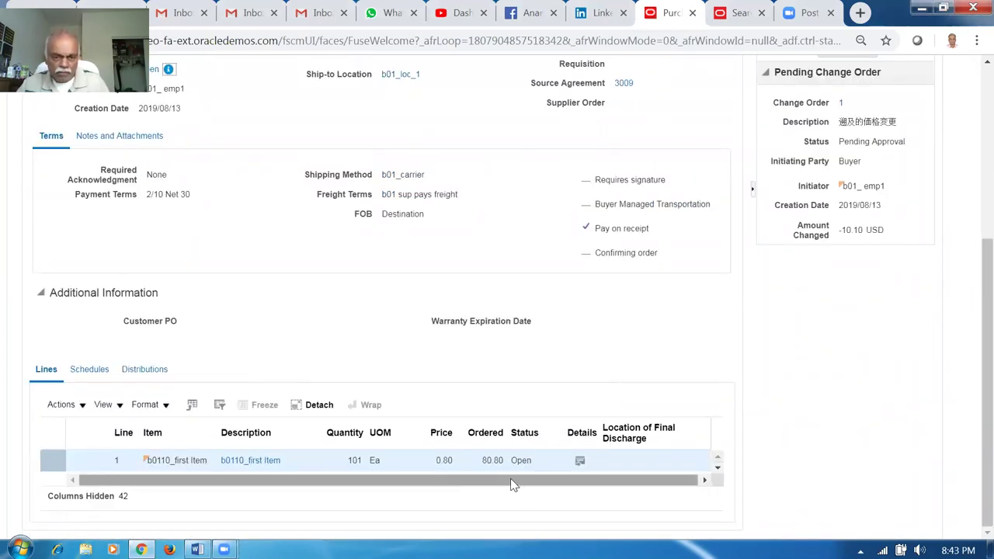
scroll(565, 360, "up", 4)
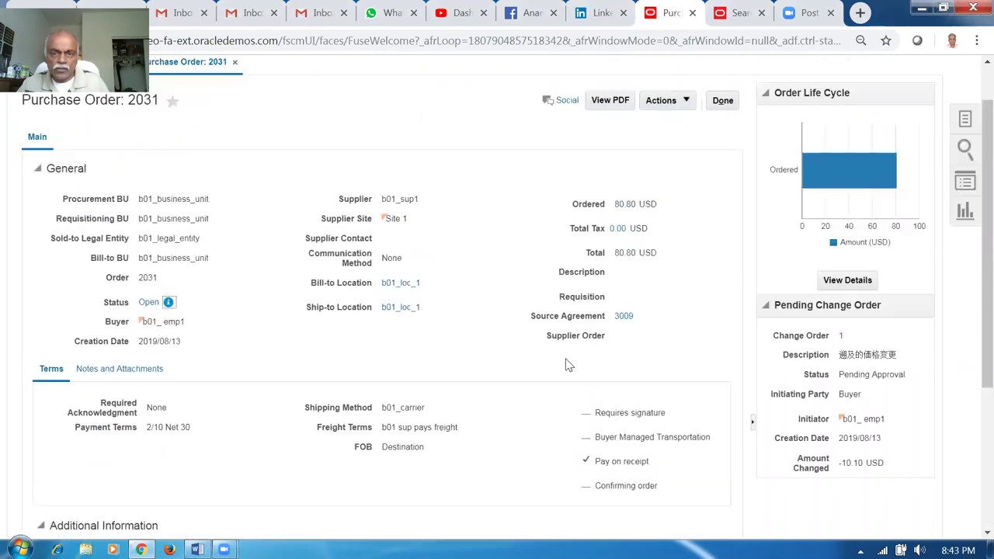
left_click(724, 156)
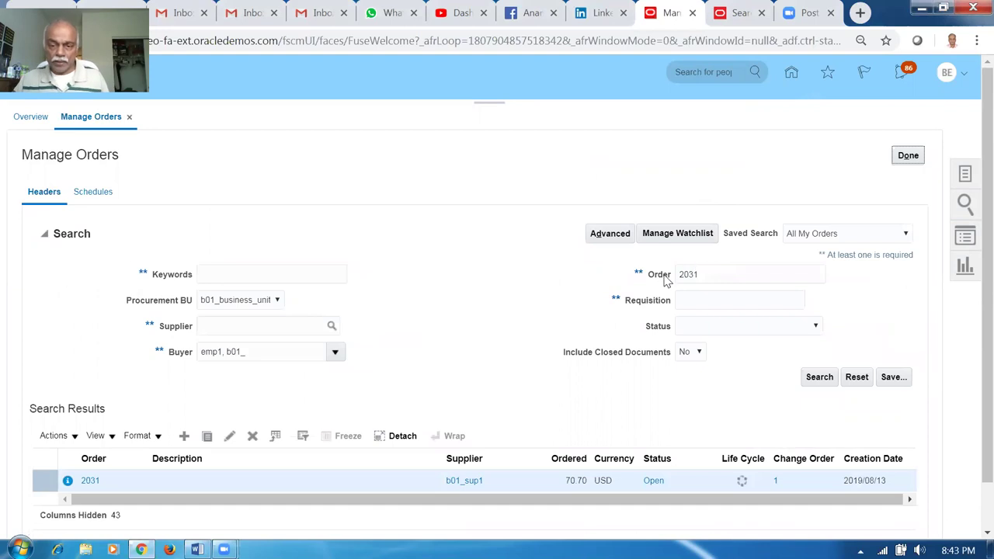
Refresh the order search, reopen the purchase order and examine its ordered amount and line price.
left_click(819, 377)
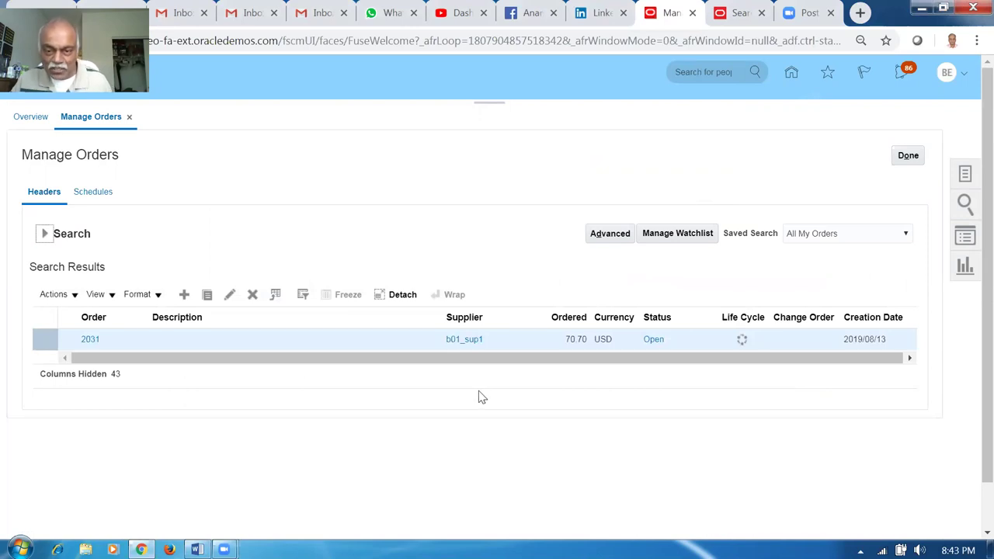
left_click(90, 340)
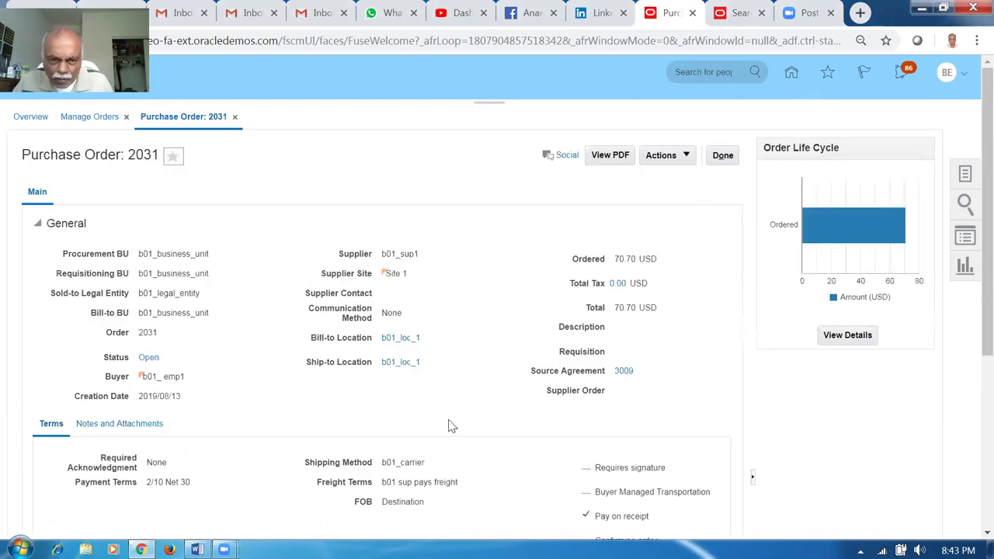
scroll(449, 424, "down", 4)
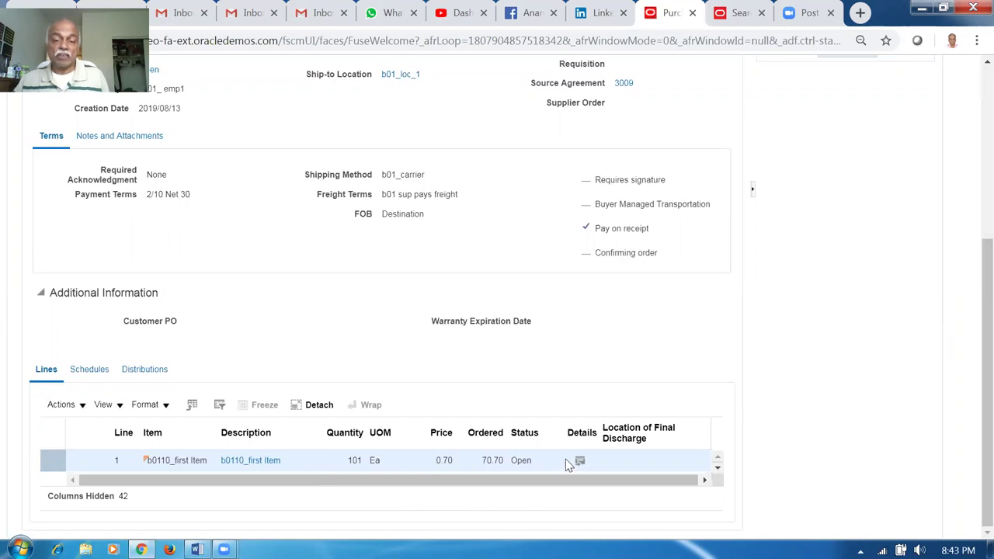
left_click_drag(568, 480, 573, 479)
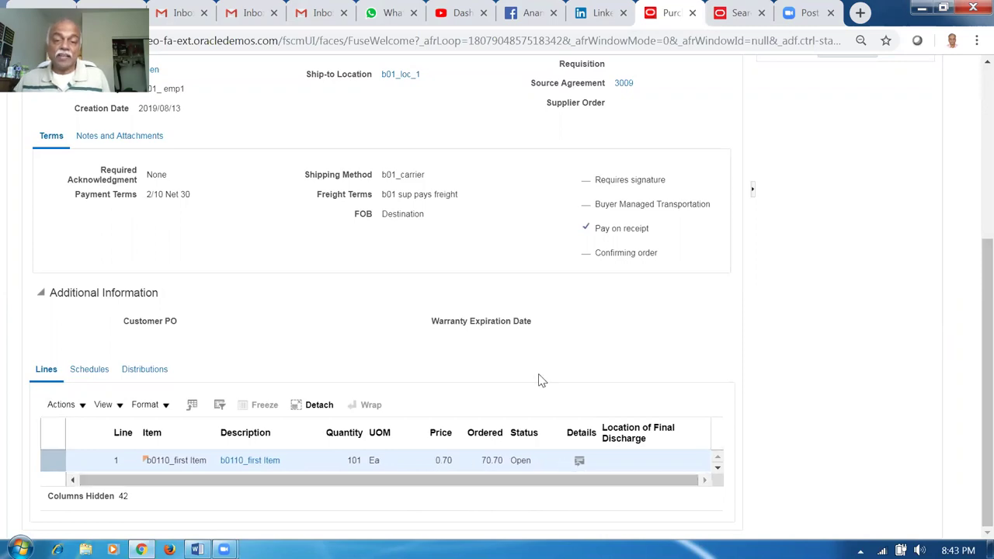
scroll(544, 373, "up", 5)
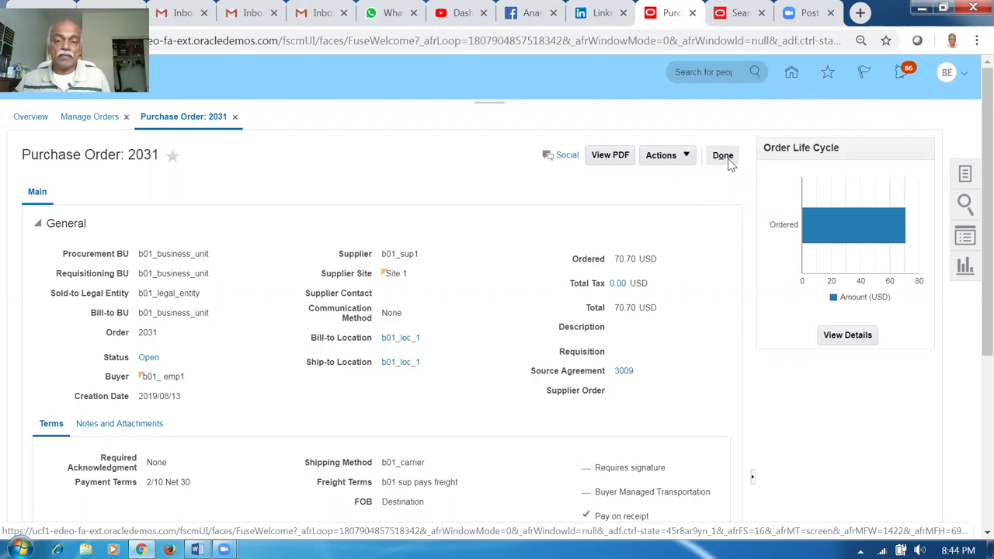
Close the purchase order and order search, and search agreement management for the source blanket agreement by its agreement number.
left_click(726, 158)
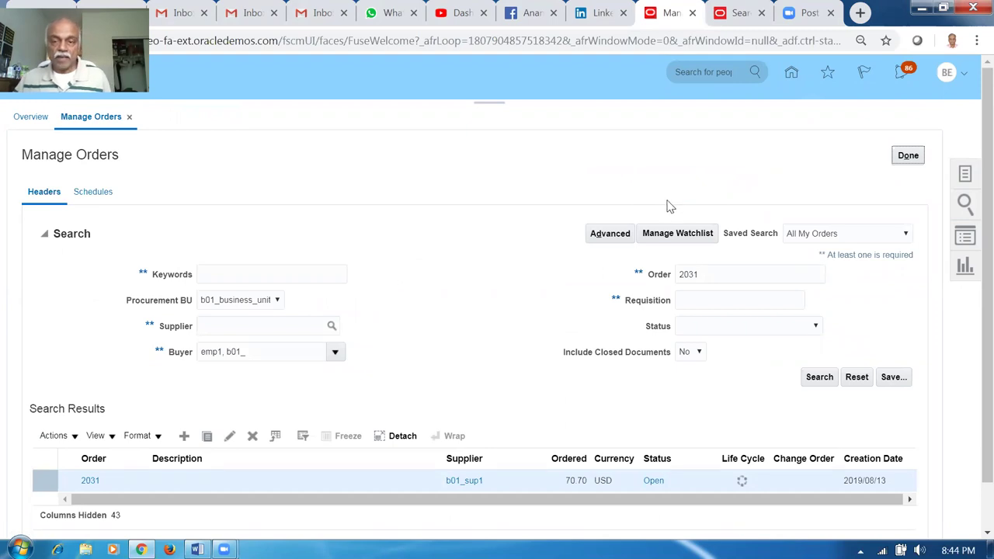
left_click(914, 158)
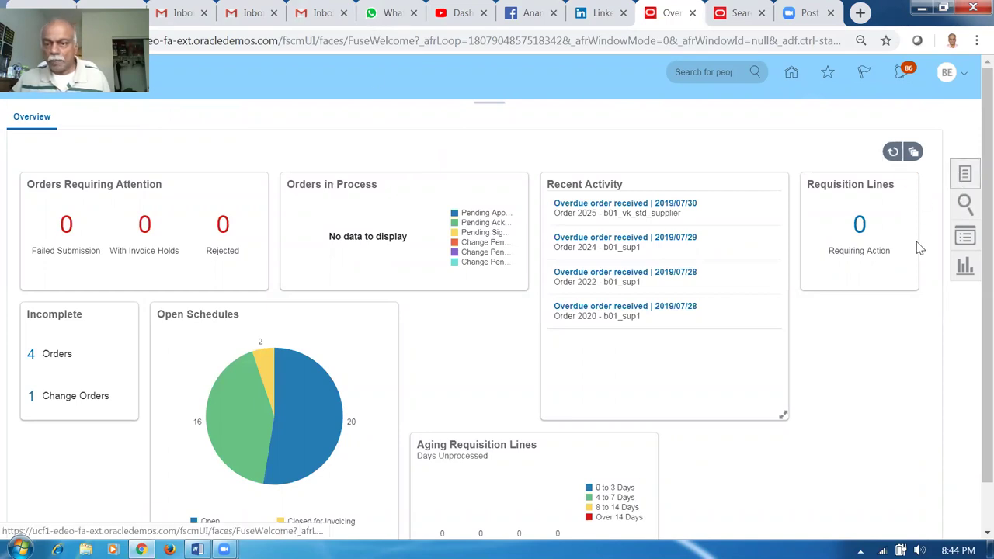
left_click(808, 278)
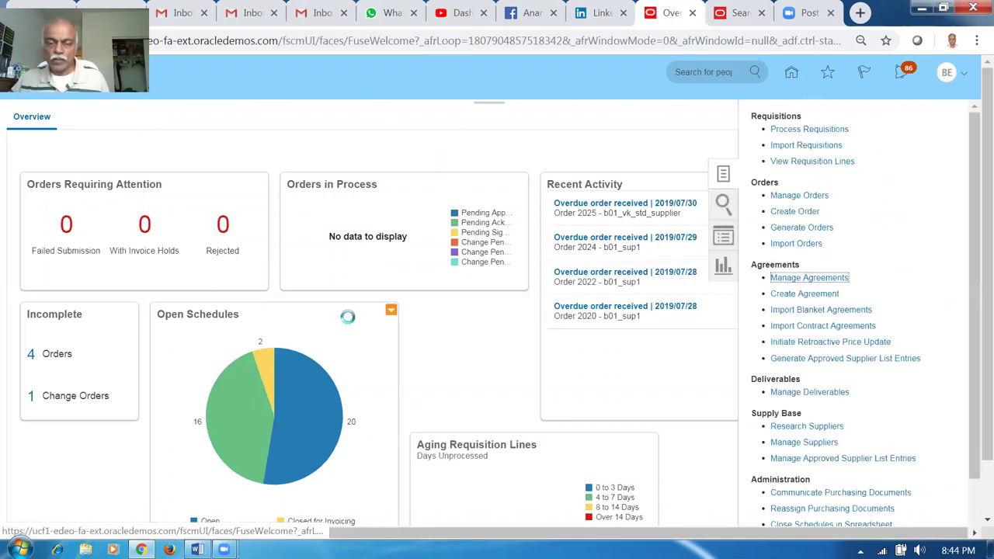
left_click(759, 274)
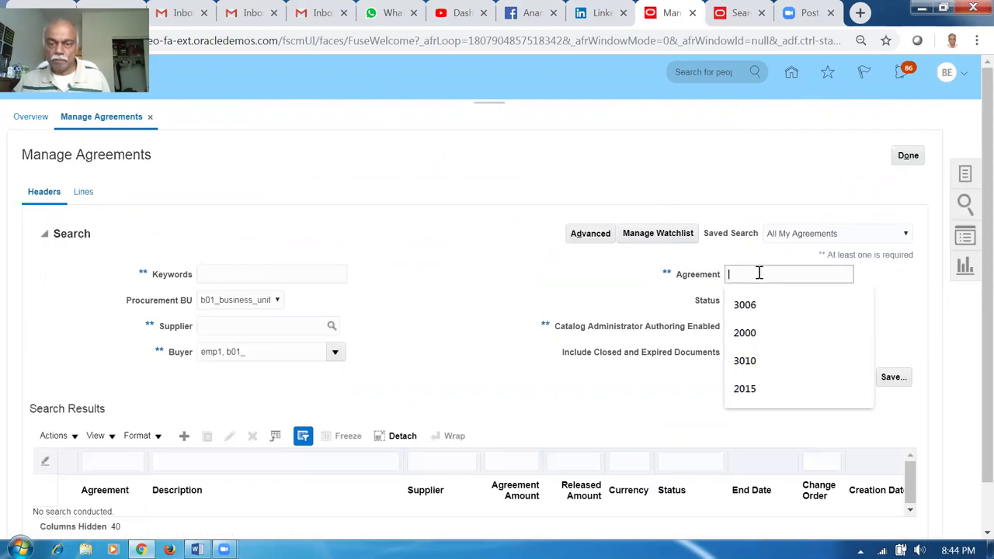
type("3009")
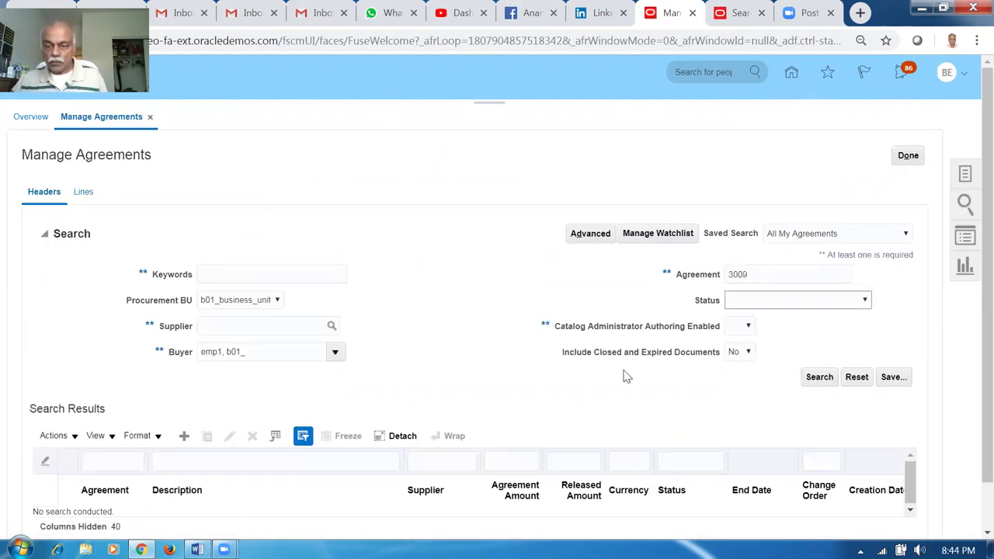
left_click(816, 379)
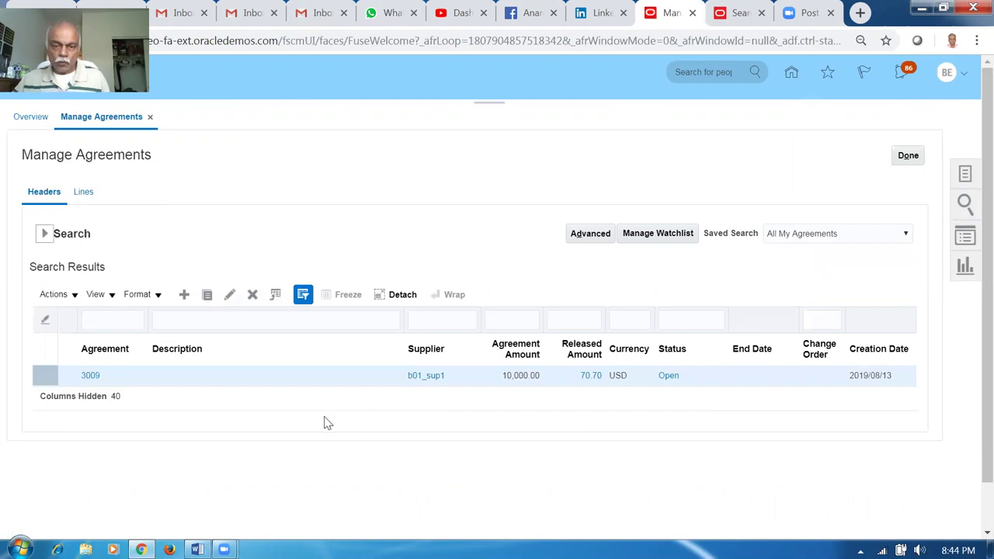
Open the found blanket agreement, examine line 1's released amount and price-break discount, and return to the agreement.
left_click(89, 377)
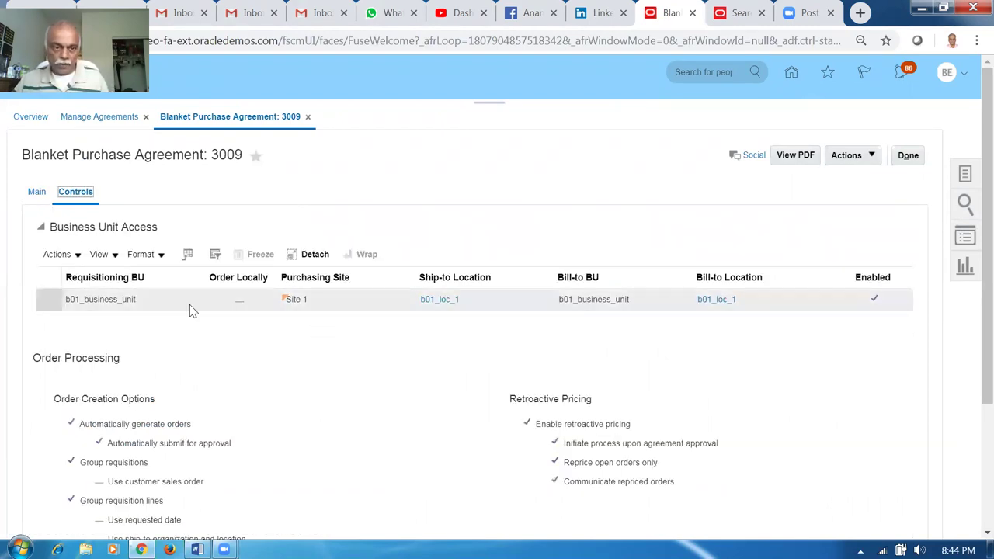
left_click(37, 193)
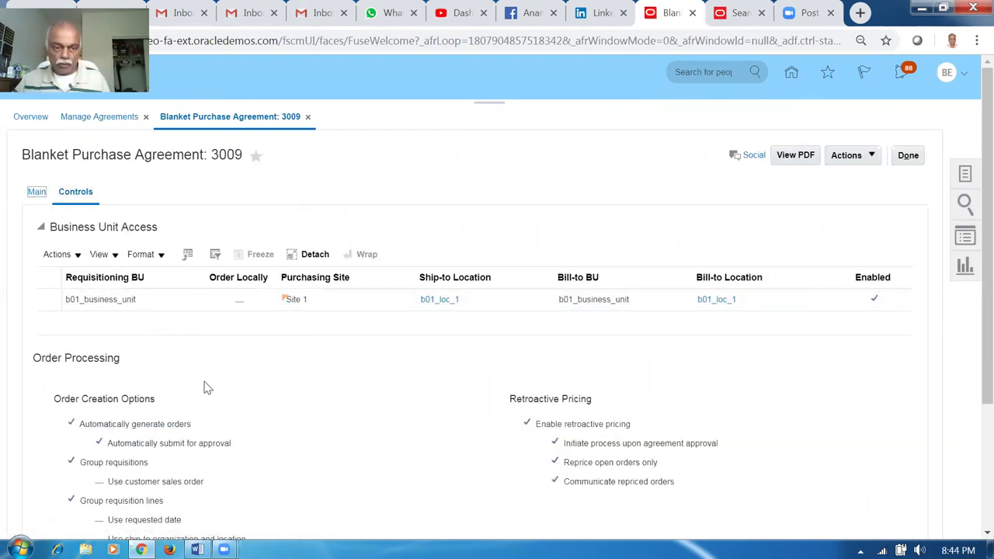
scroll(211, 404, "down", 5)
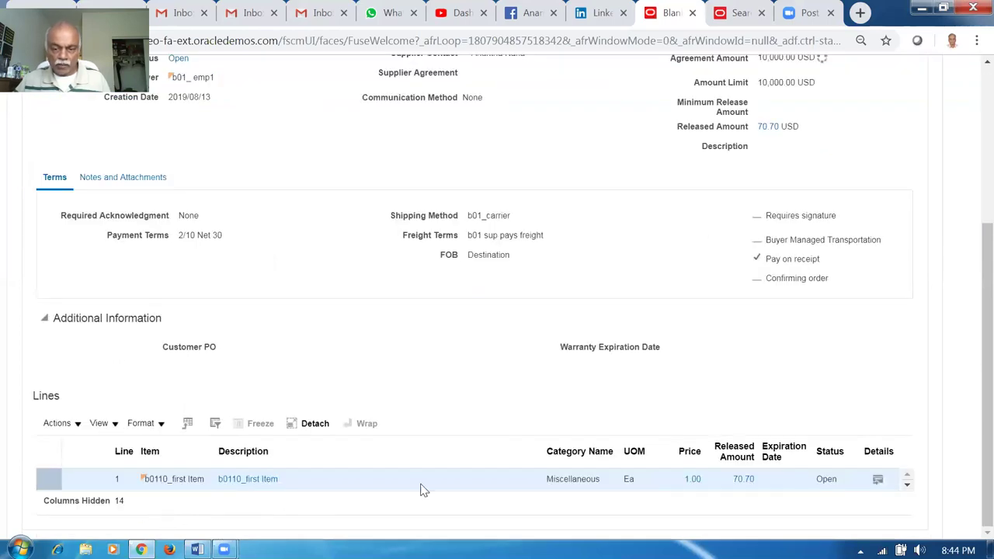
left_click(879, 480)
scroll(695, 286, "down", 3)
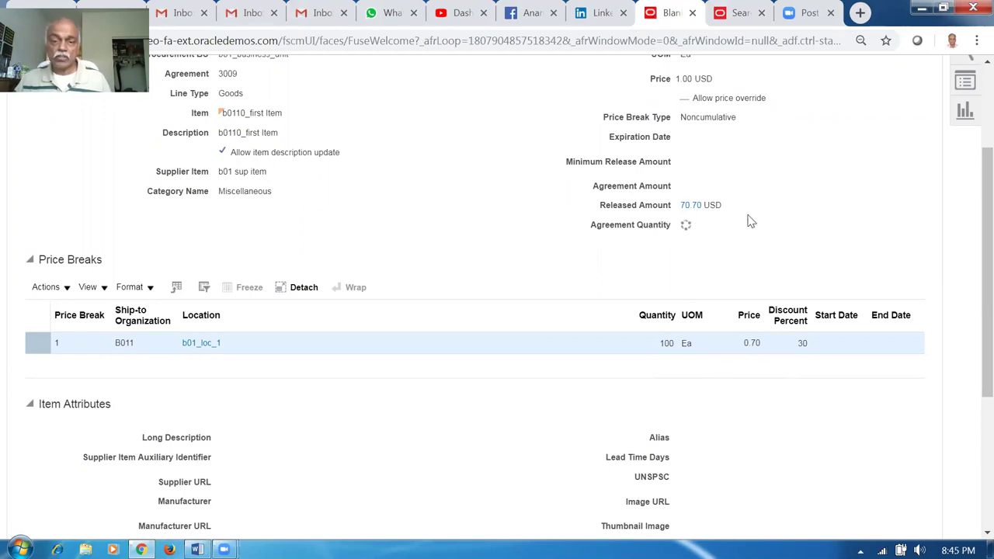
scroll(795, 281, "up", 2)
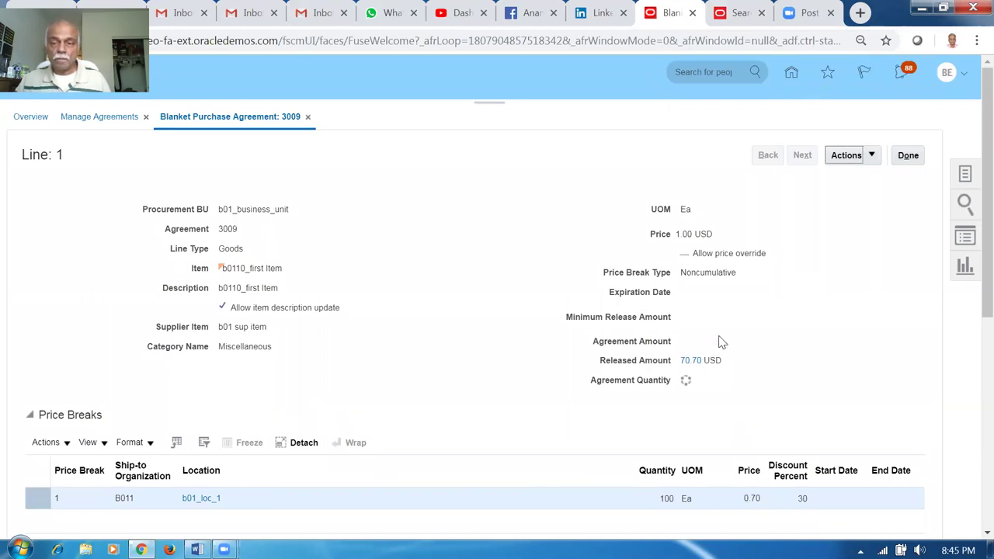
left_click(908, 155)
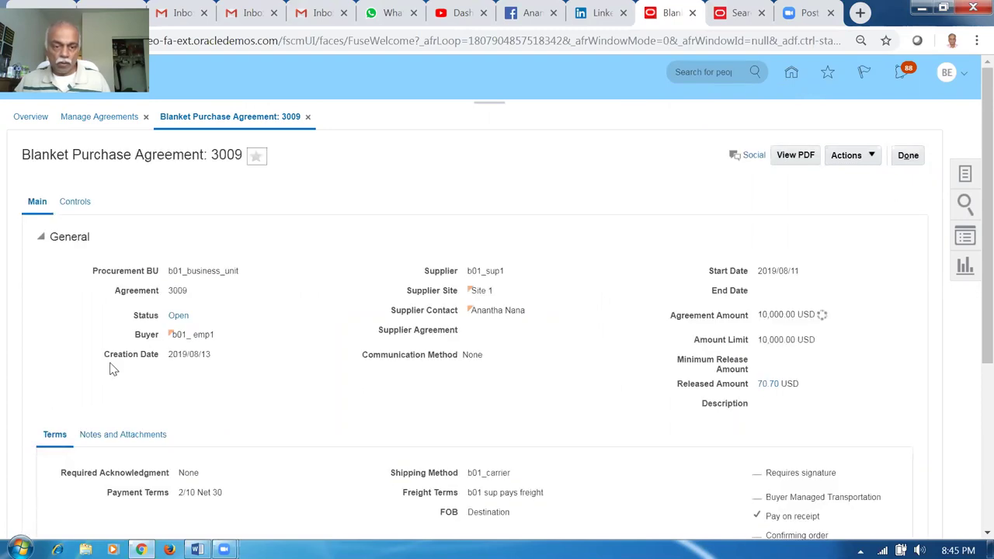
Review the agreement's b0110_first Item line and its general information, including the released amount.
scroll(217, 365, "down", 2)
scroll(212, 360, "down", 2)
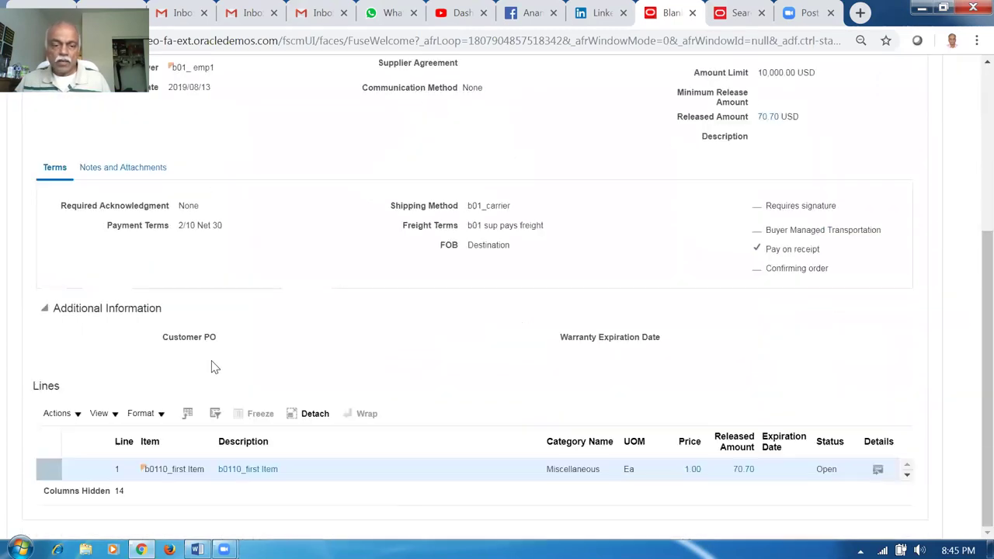
left_click(55, 467)
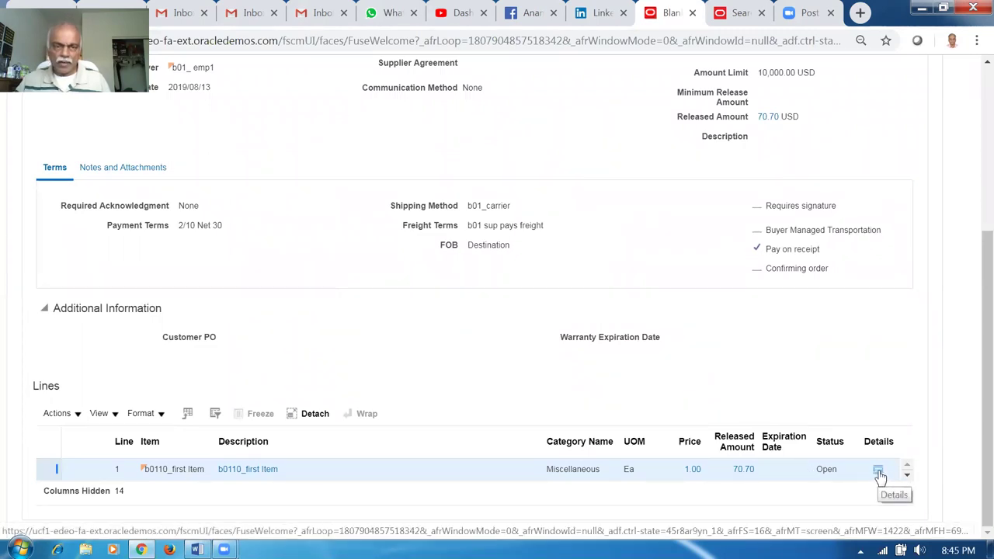
scroll(617, 384, "up", 3)
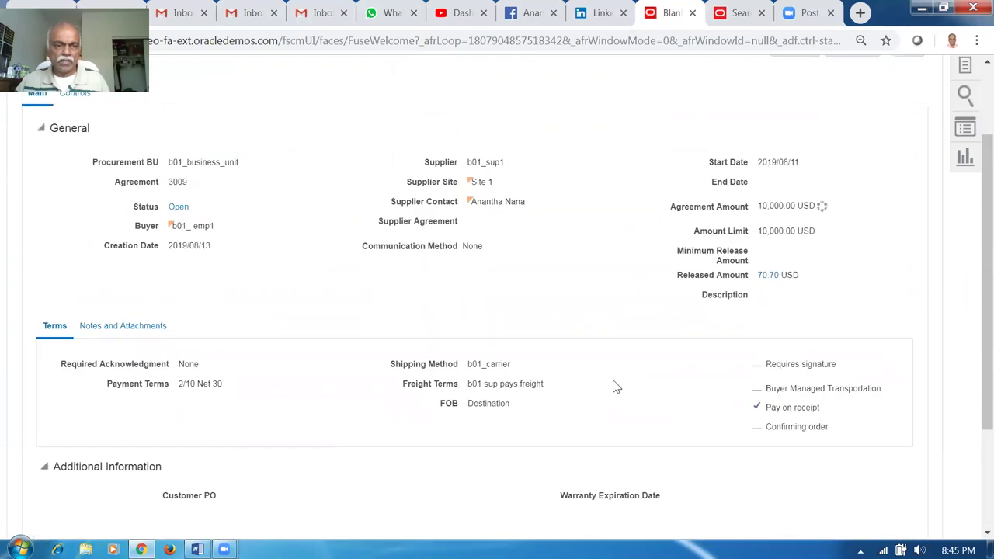
scroll(617, 386, "up", 2)
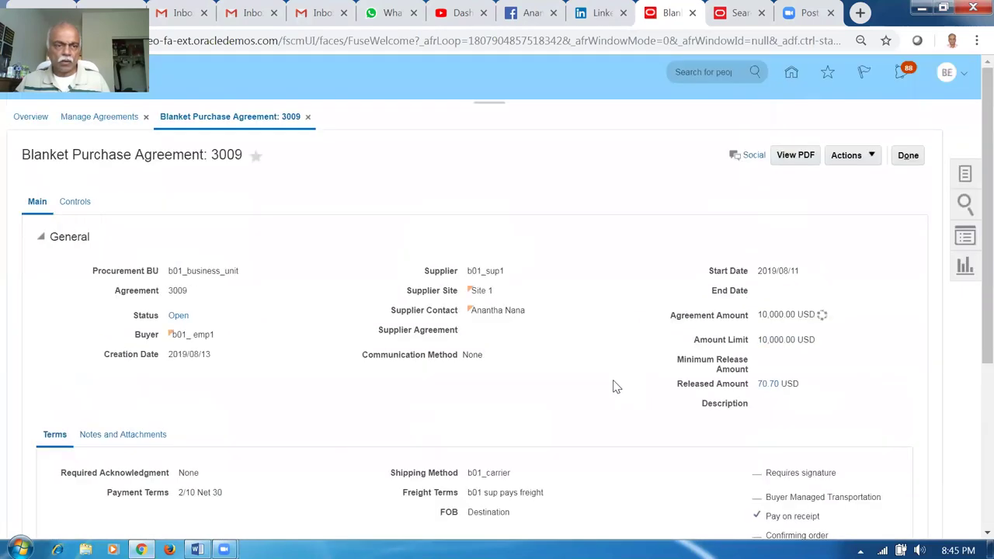
Examine the order creation and retroactive pricing options in the agreement's controls.
left_click(76, 202)
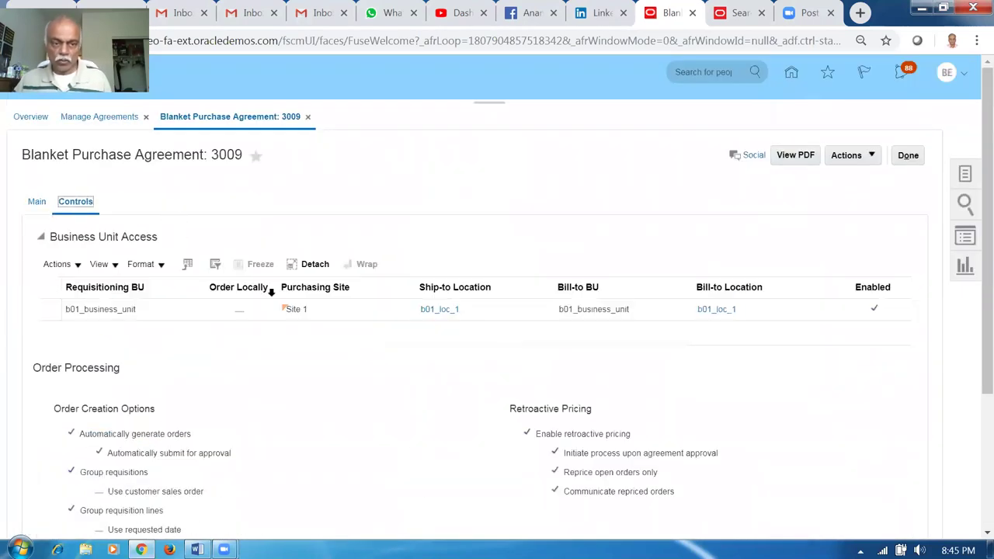
scroll(485, 421, "down", 2)
scroll(485, 420, "down", 1)
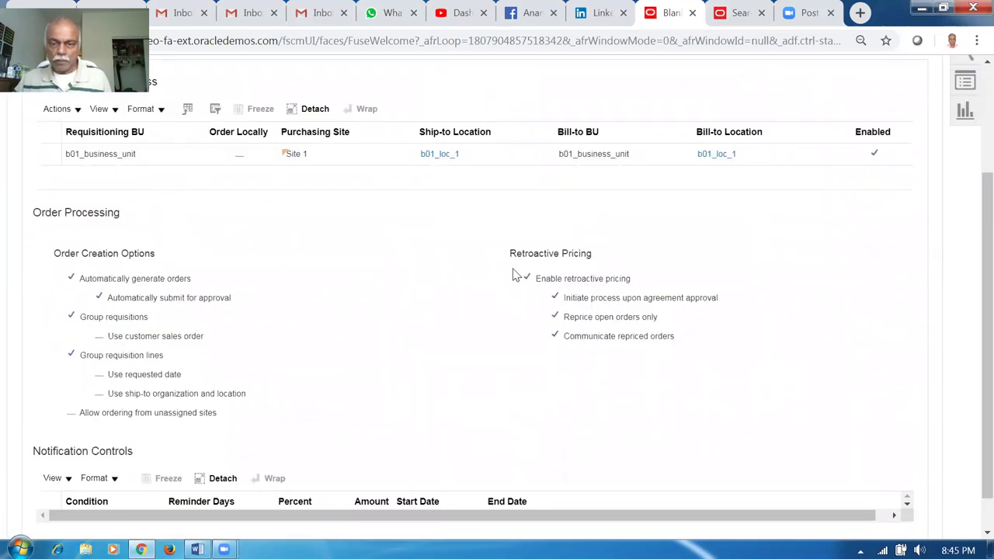